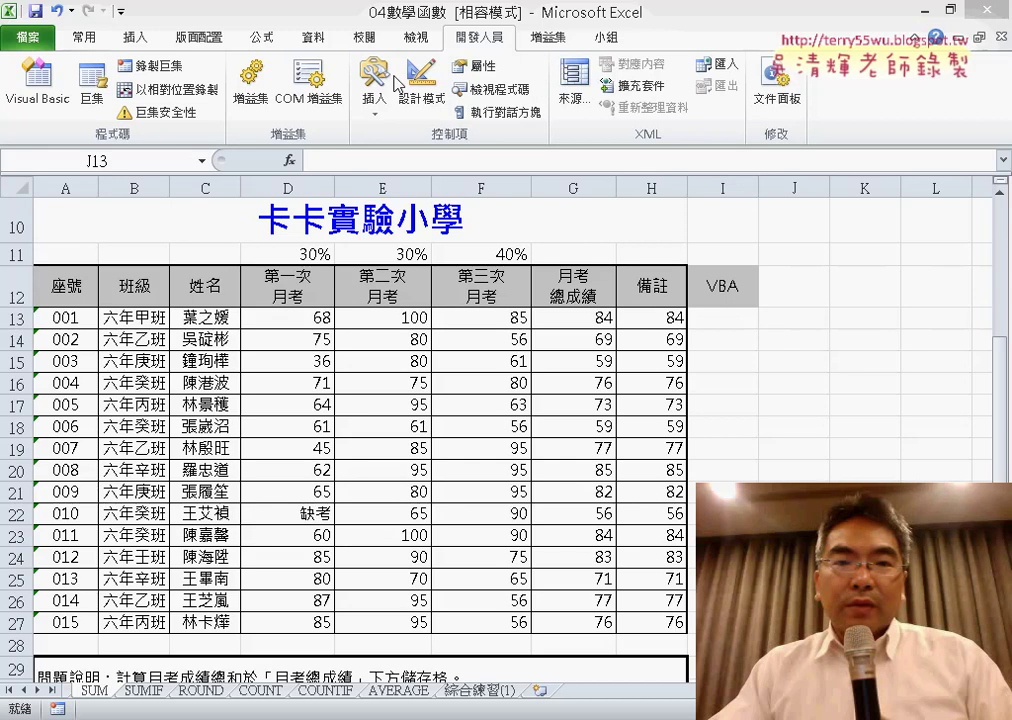
Step: Bring the workbook forward and open the VBA editor, moved to reveal the worksheet
left_click(374, 108)
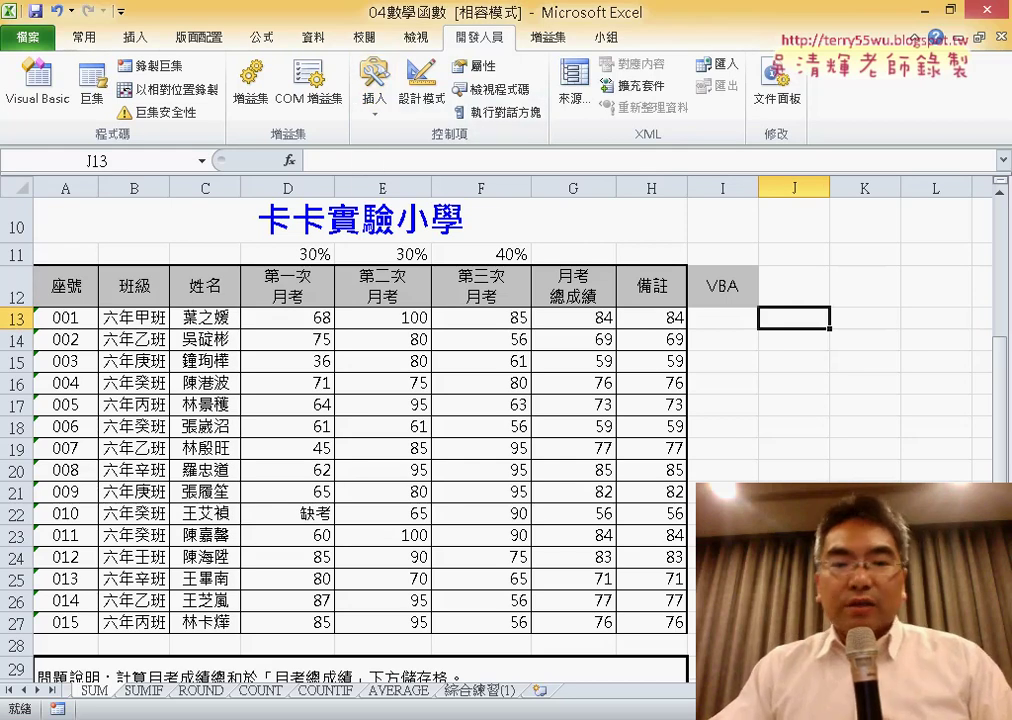
left_click(40, 70)
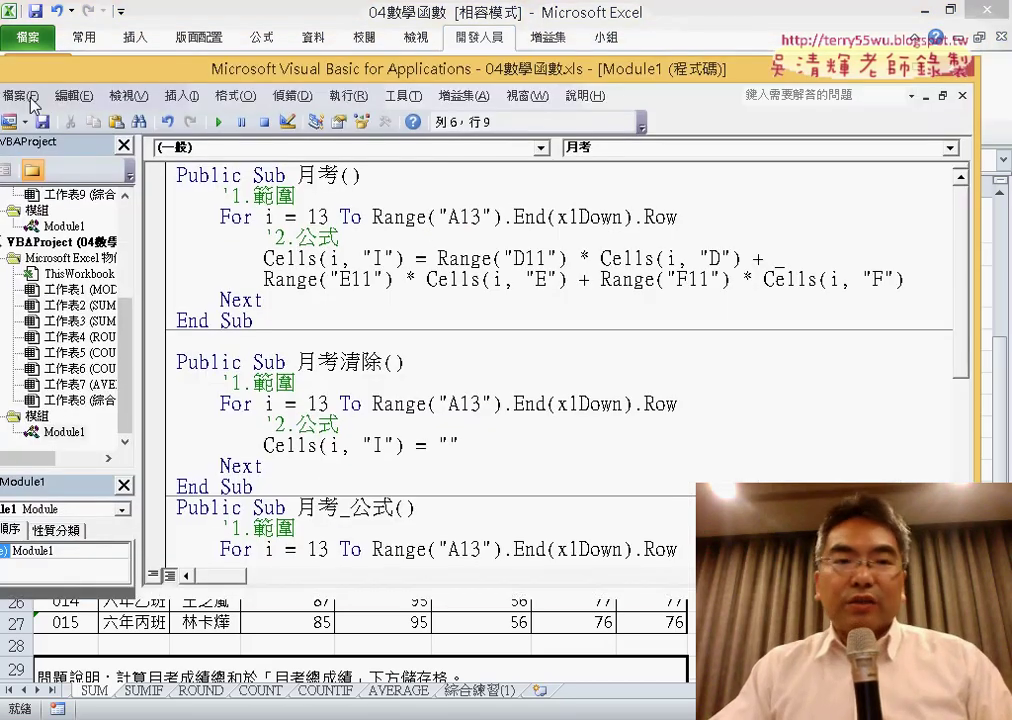
left_click_drag(235, 62, 527, 319)
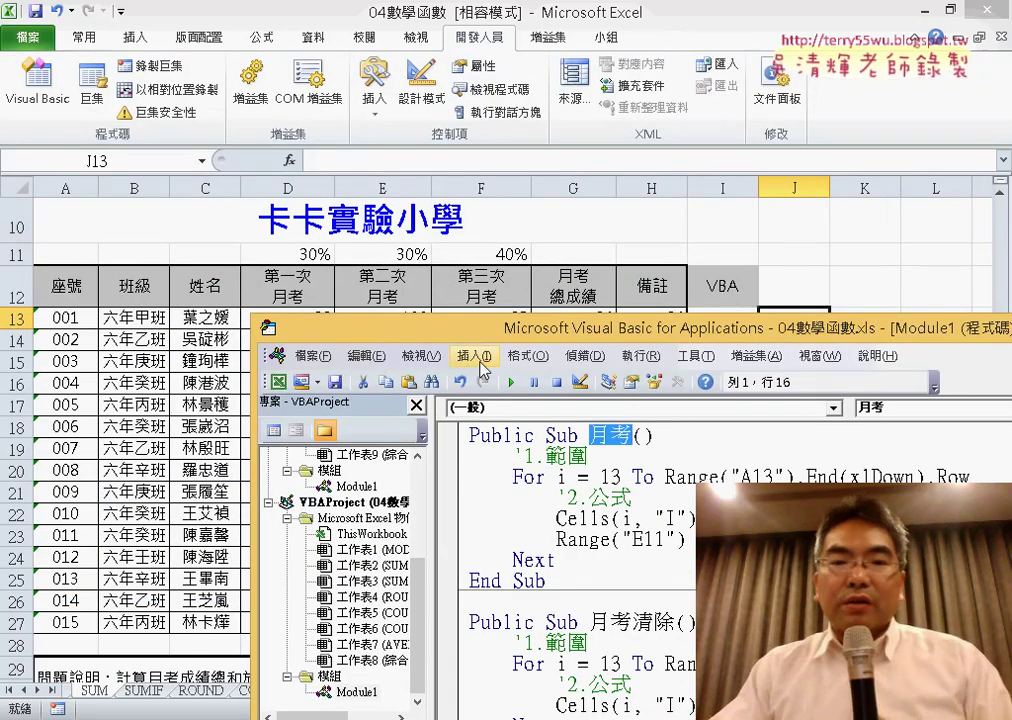
Step: Open the Insert Procedure dialog and cancel it without adding a procedure
left_click(474, 356)
left_click(490, 379)
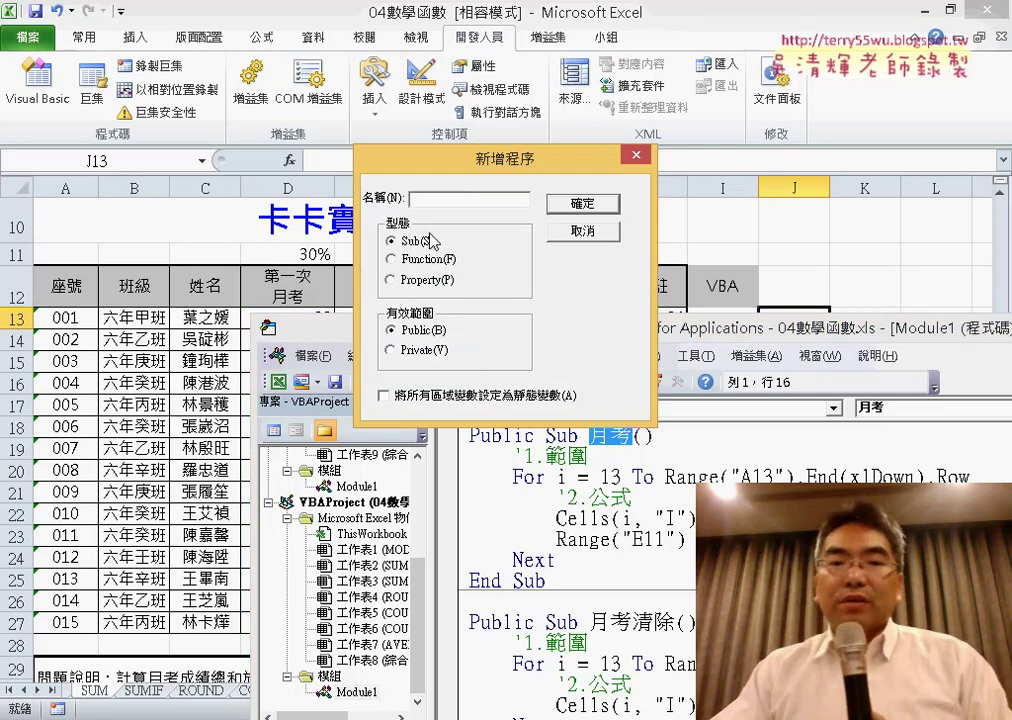
left_click(576, 233)
Step: Reposition the code editor below the score table's top rows
left_click_drag(538, 341, 287, 210)
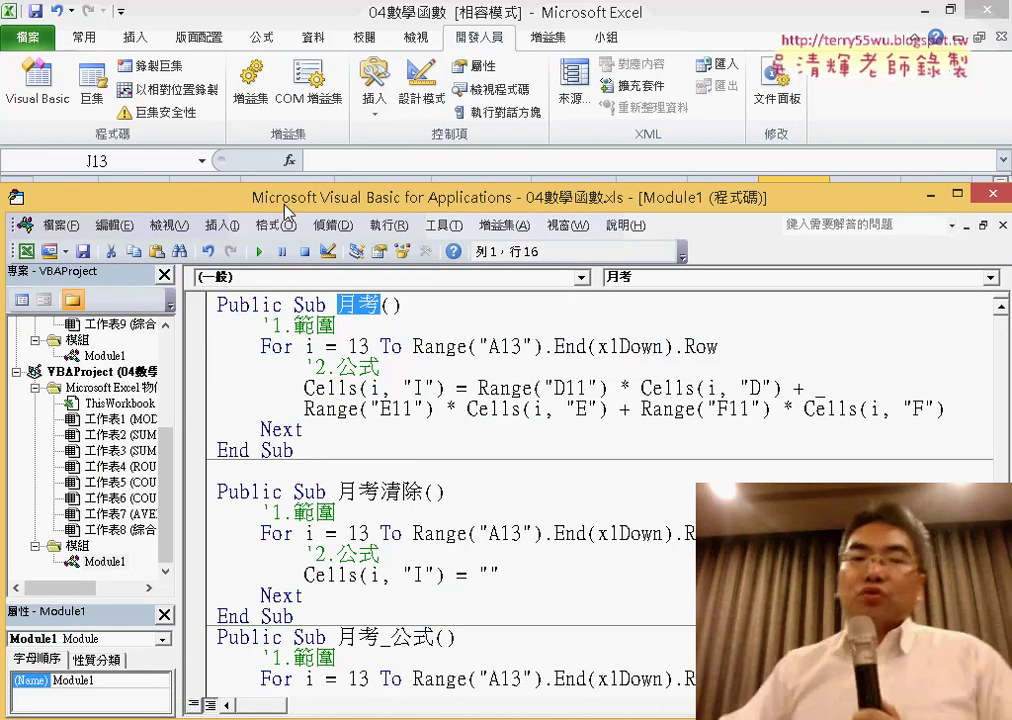
left_click_drag(351, 200, 1000, 156)
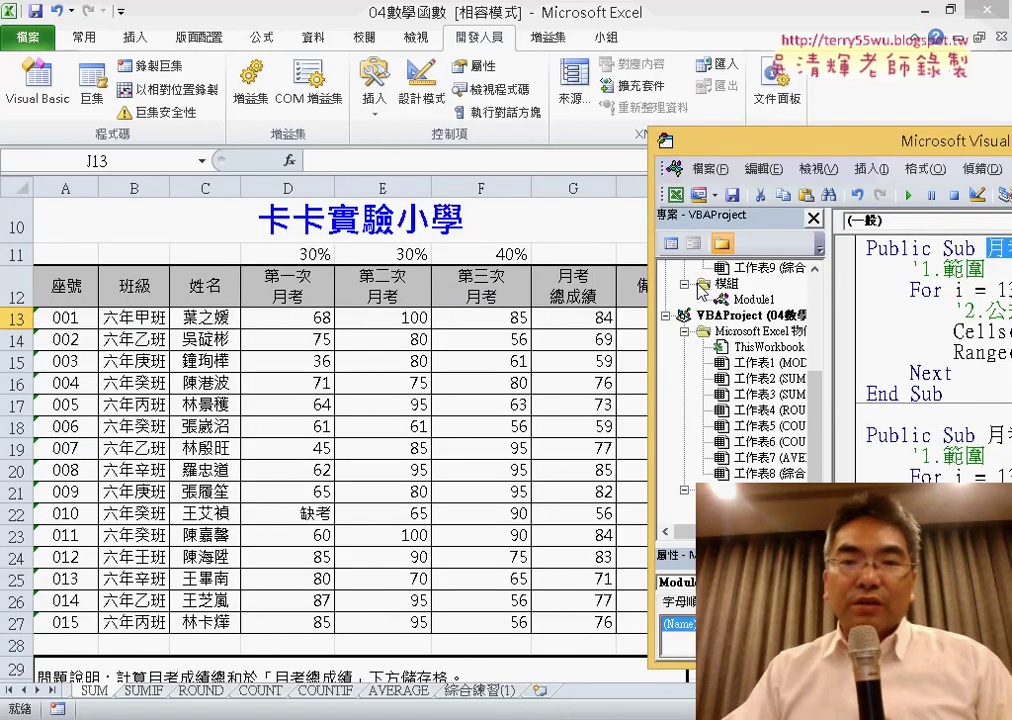
left_click_drag(780, 141, 240, 386)
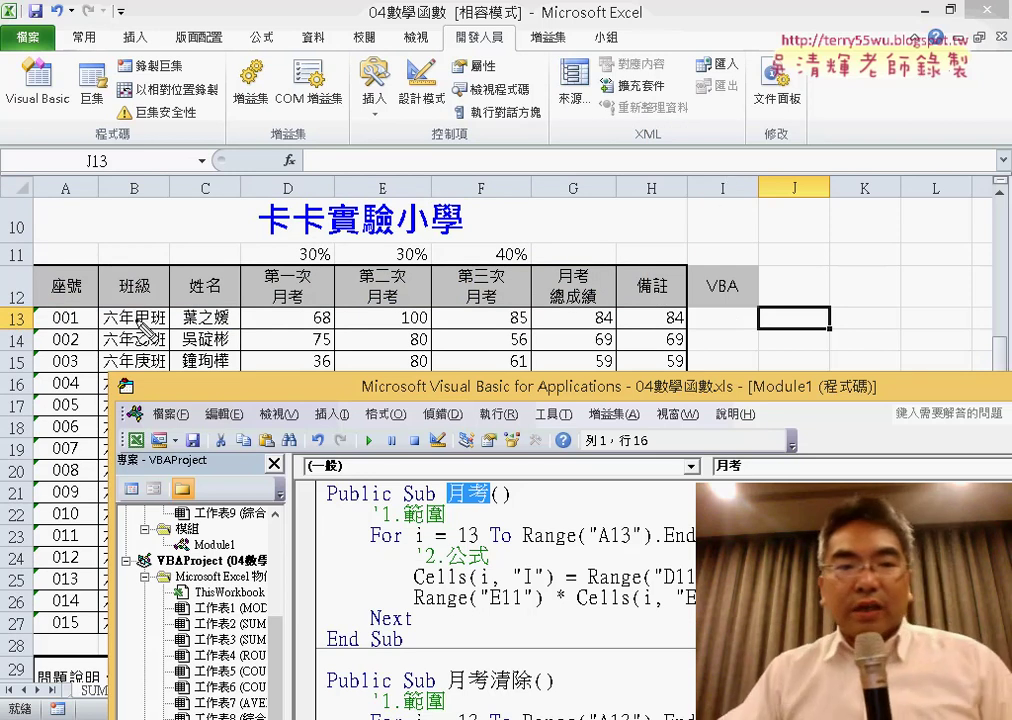
Step: Circle row 13, trace down the student rows, circle I13 and column I, and underline the code's I
left_click_drag(44, 308, 42, 330)
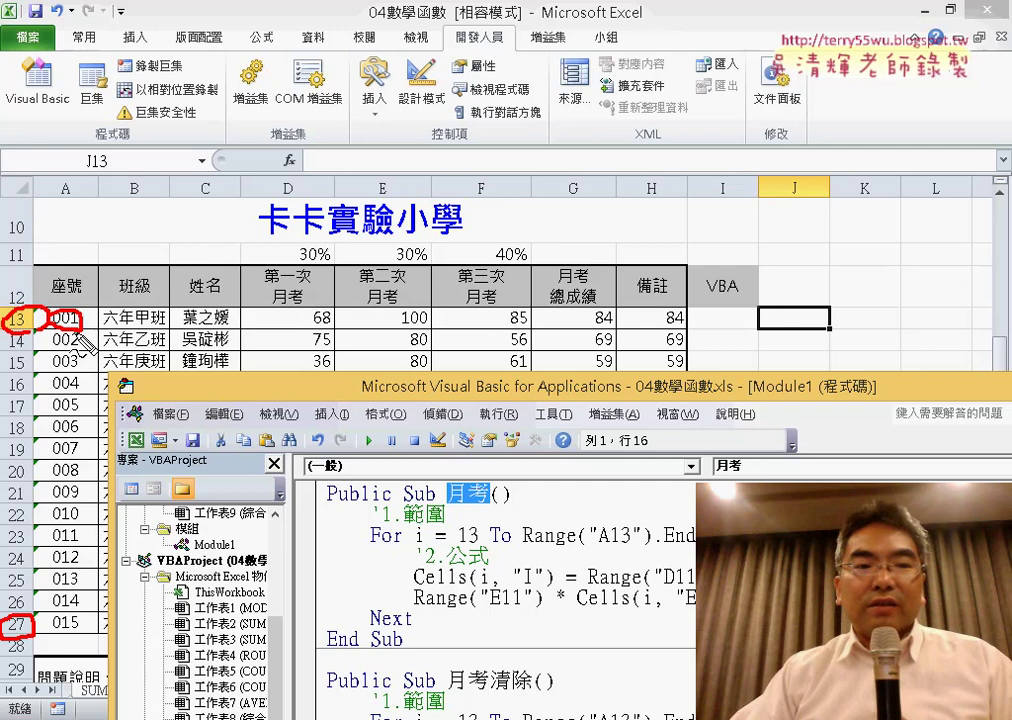
mouse_move(79, 339)
left_mouse_down()
mouse_move(85, 423)
mouse_move(110, 400)
left_mouse_up()
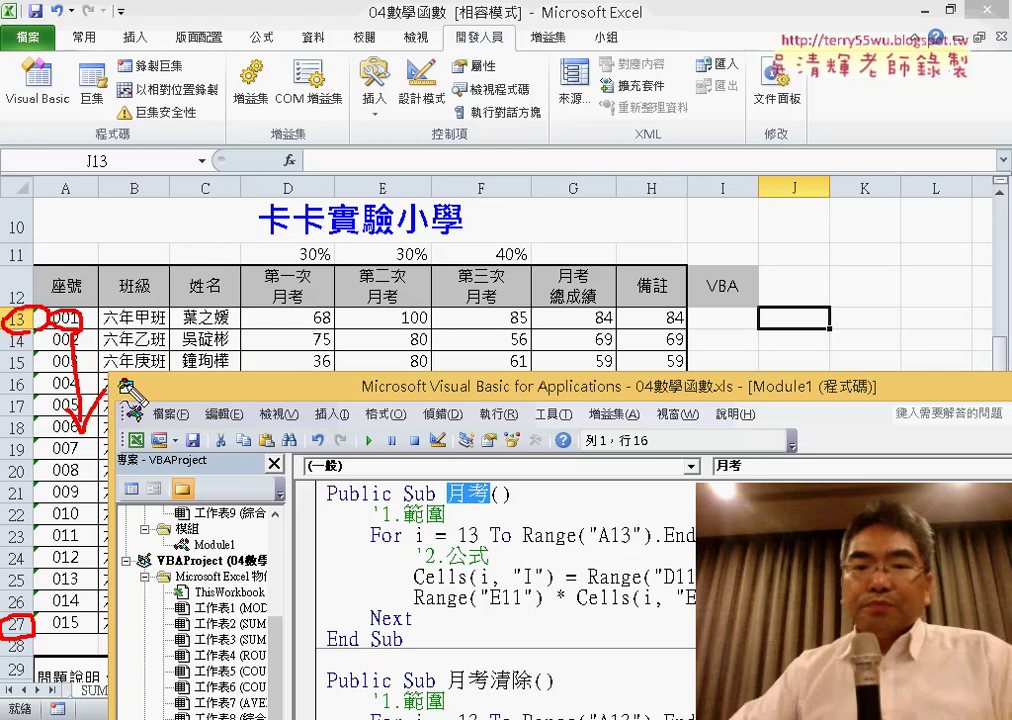
left_click_drag(730, 334, 756, 318)
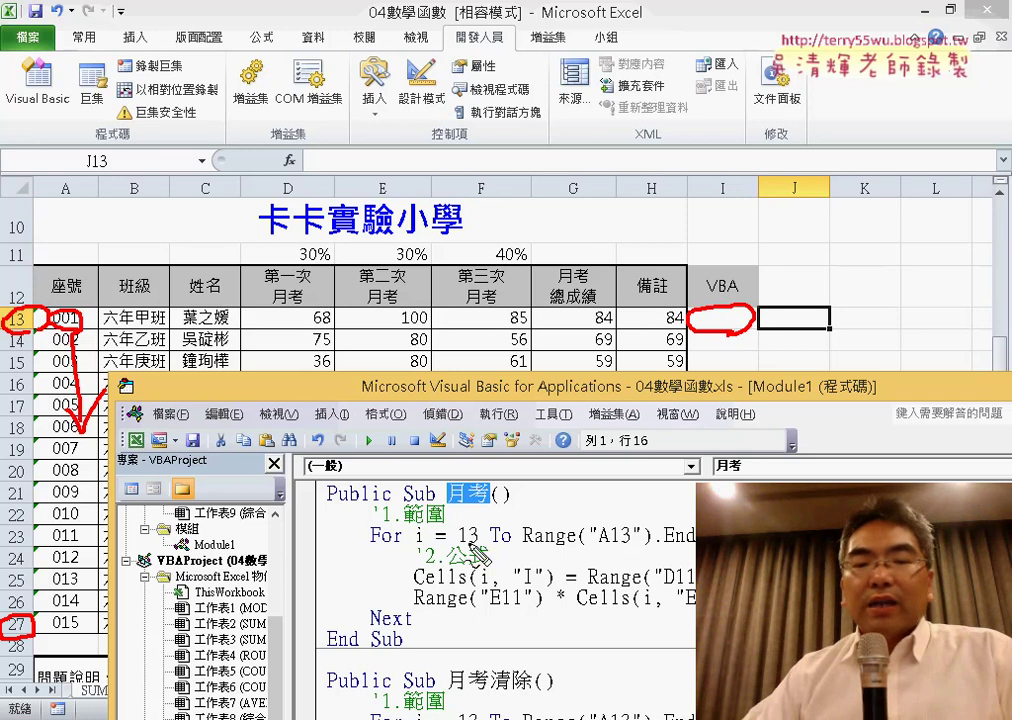
left_click_drag(517, 575, 541, 571)
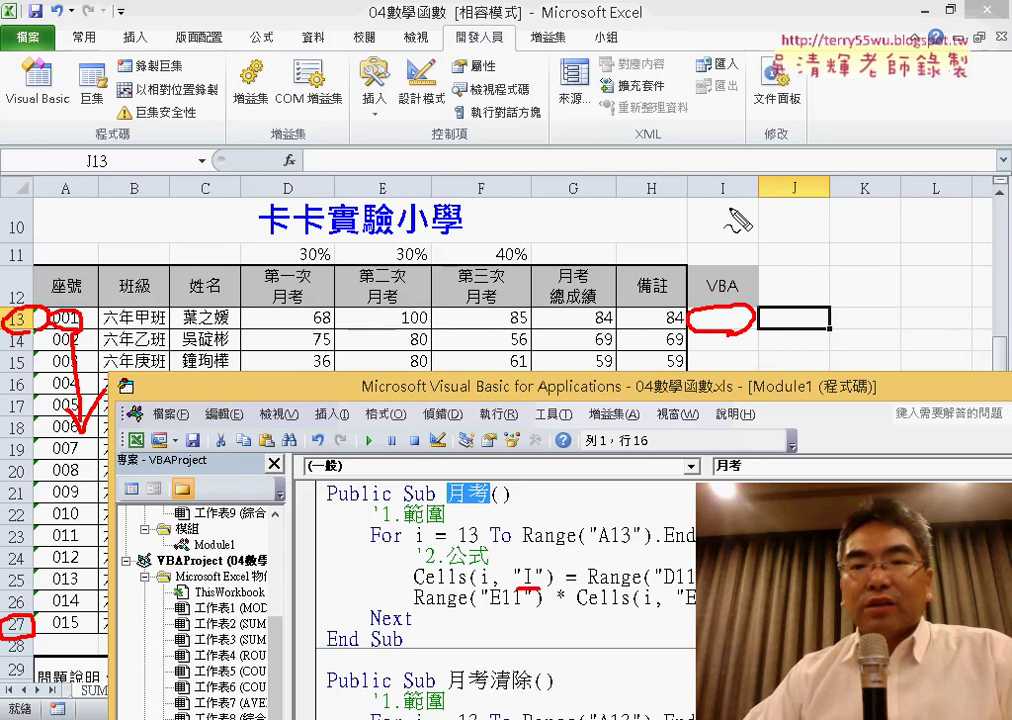
left_click_drag(733, 224, 739, 195)
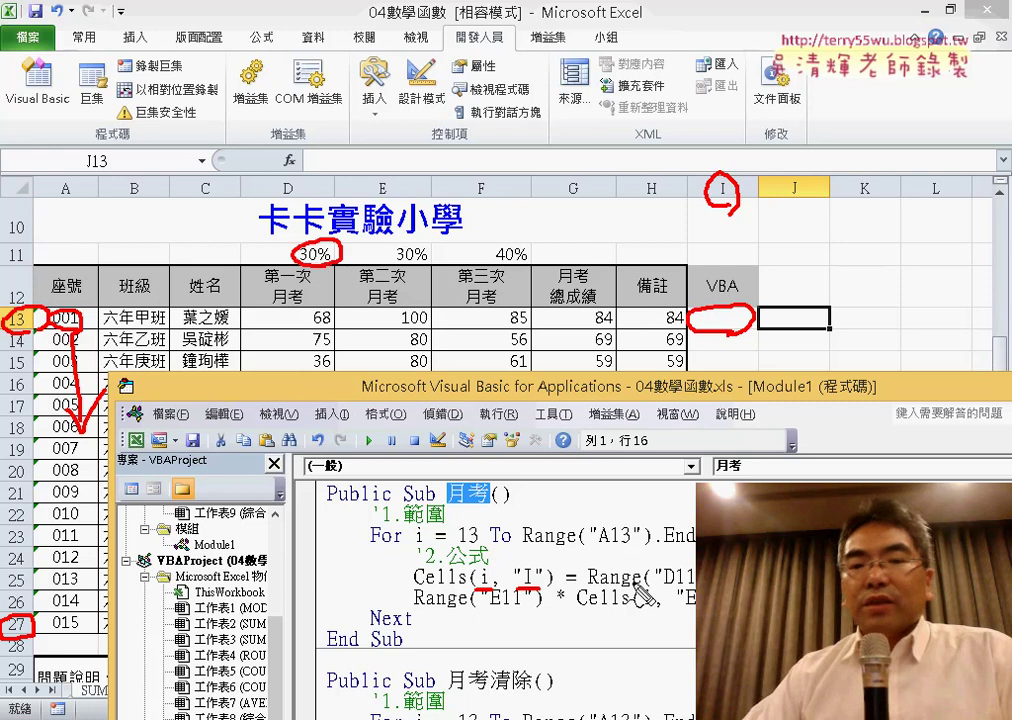
Step: Mark Range("D11"), scores 68, 100, 85 and the 40% weight, link to the result cell, then erase all markings
left_click_drag(607, 590, 695, 587)
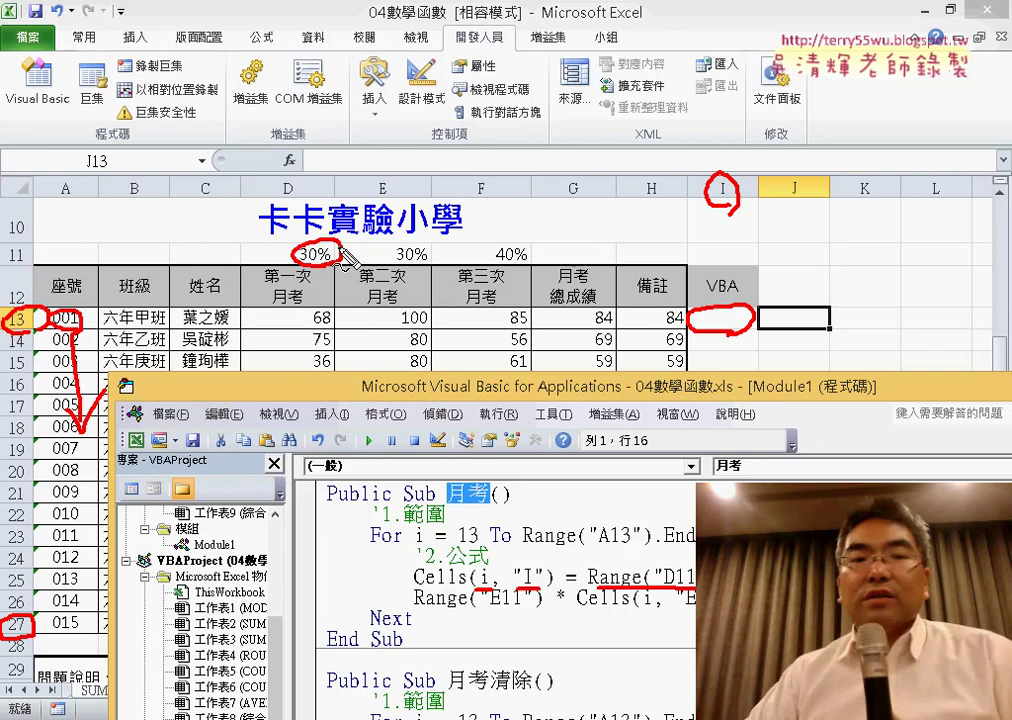
left_click_drag(318, 302, 312, 303)
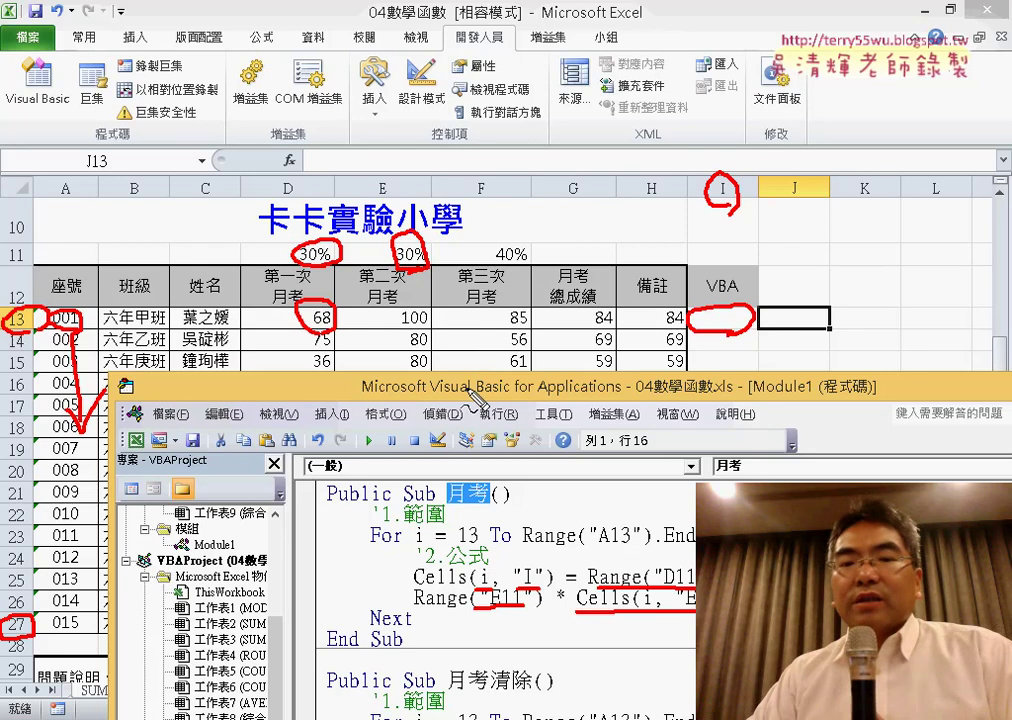
left_click_drag(415, 305, 398, 318)
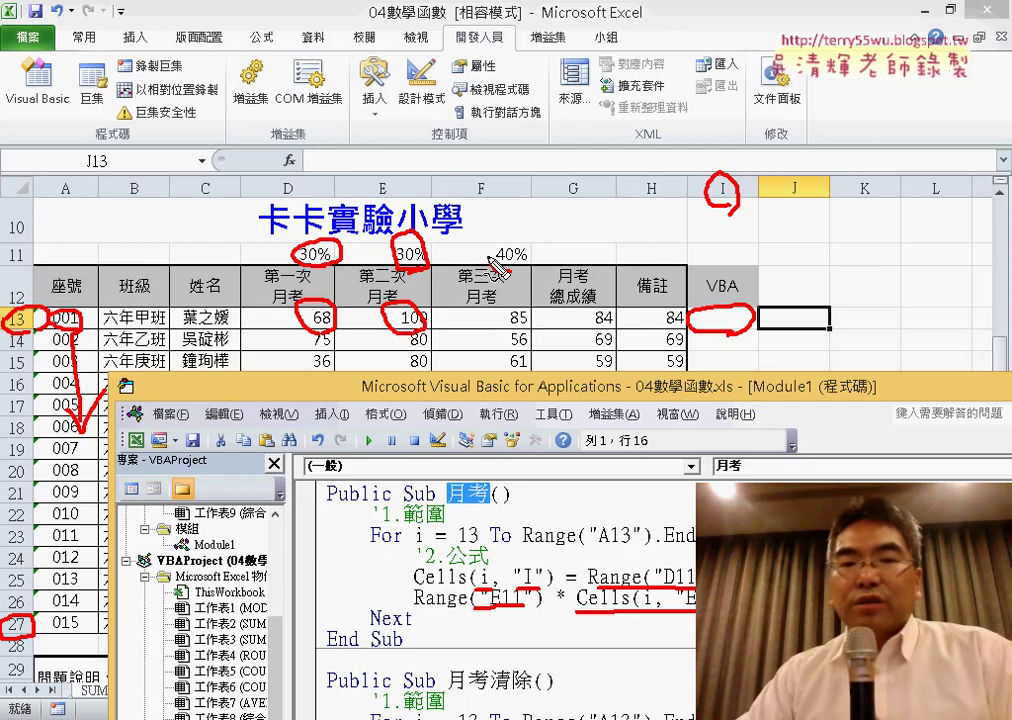
left_click_drag(490, 259, 494, 244)
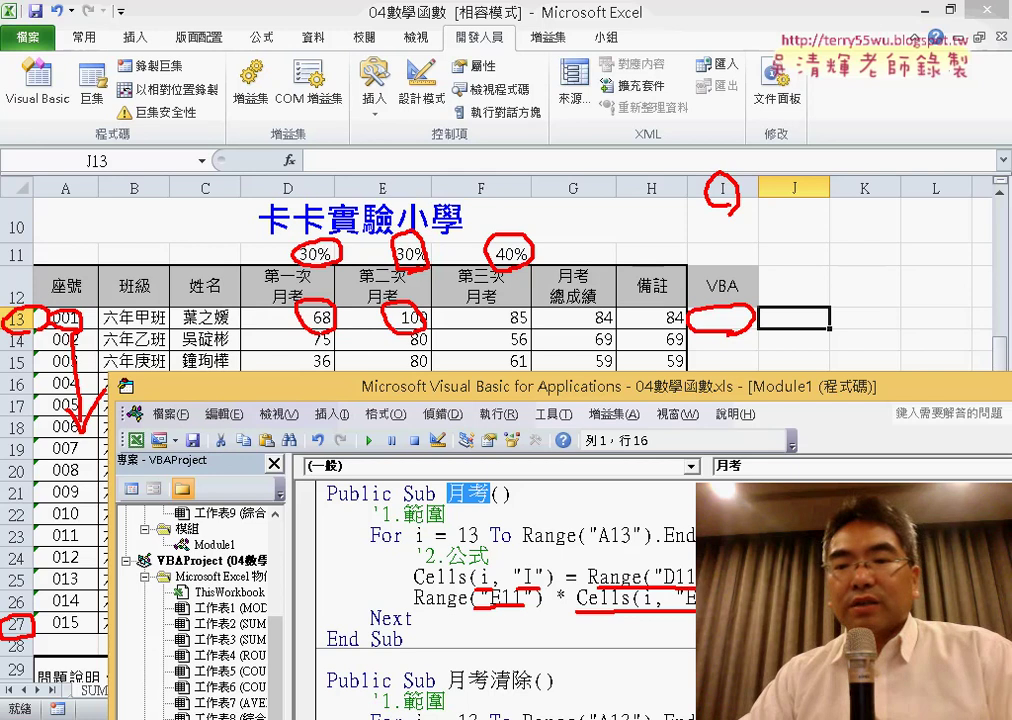
left_click_drag(518, 336, 538, 334)
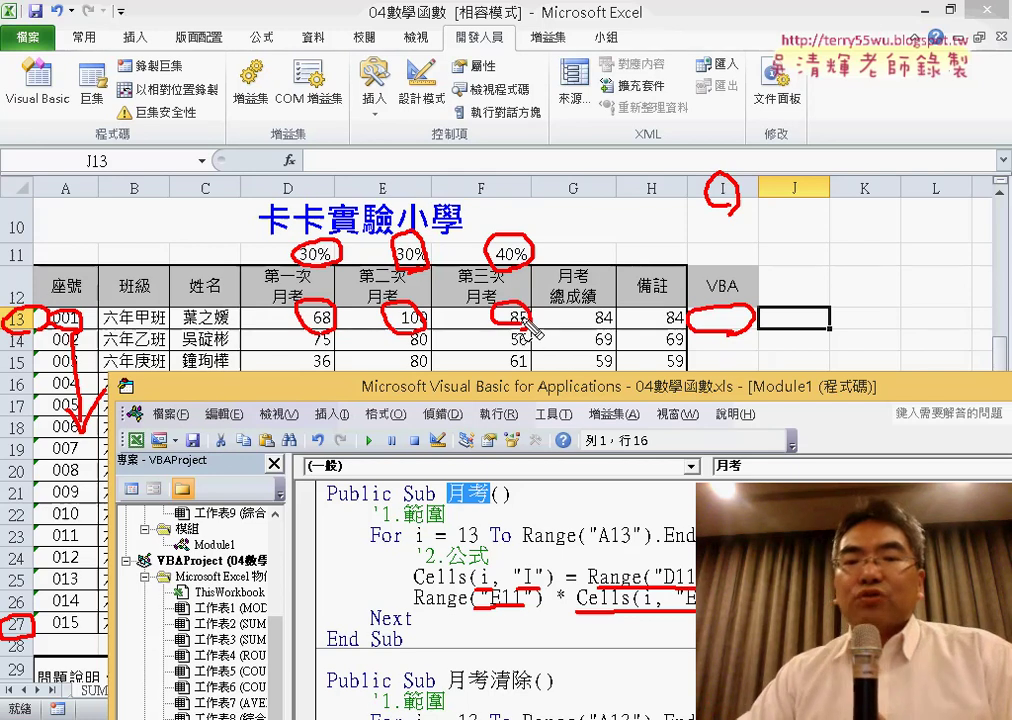
left_click_drag(900, 480, 770, 330)
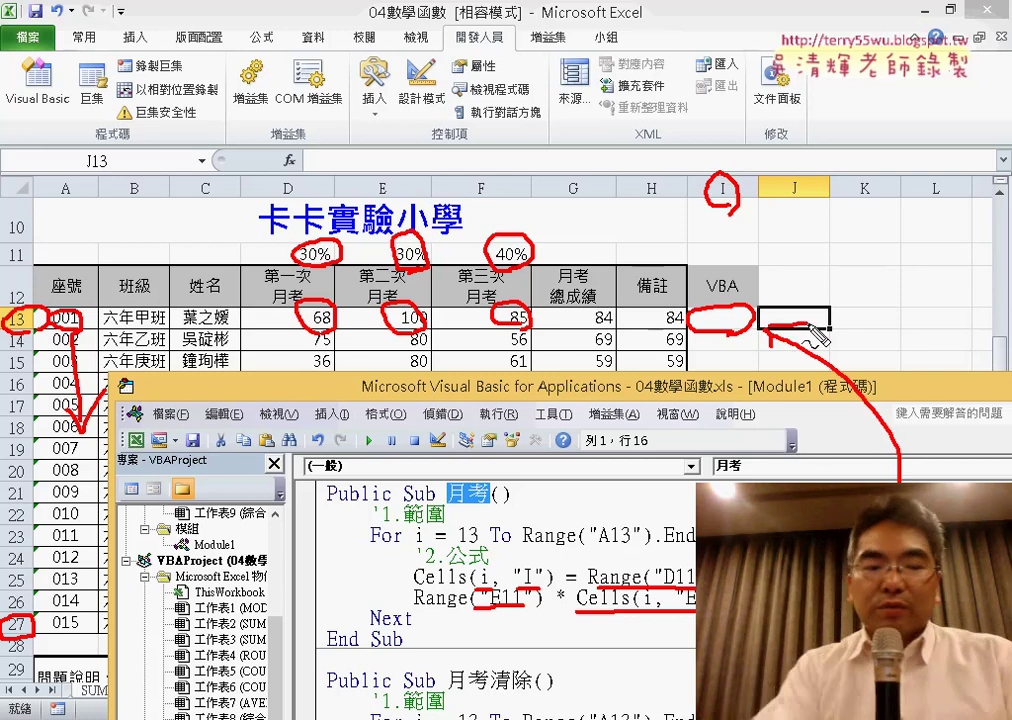
key("Escape")
Step: Run the 月考 macro, then select I13:I27 to check totals like 84.4 and return to the editor
left_click(617, 548)
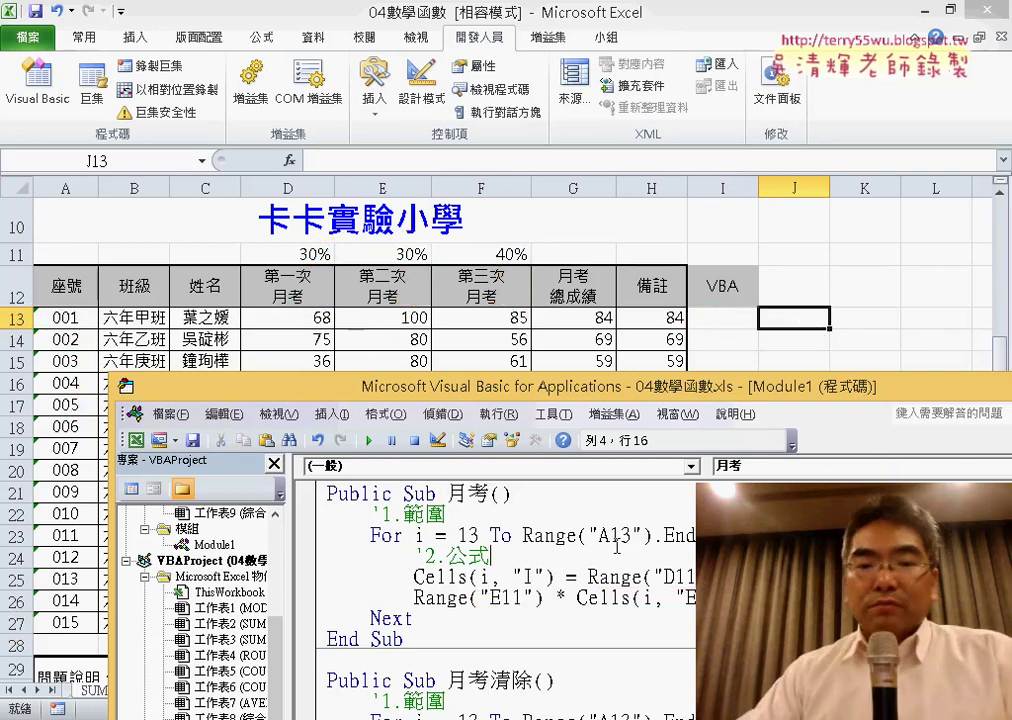
left_click(370, 441)
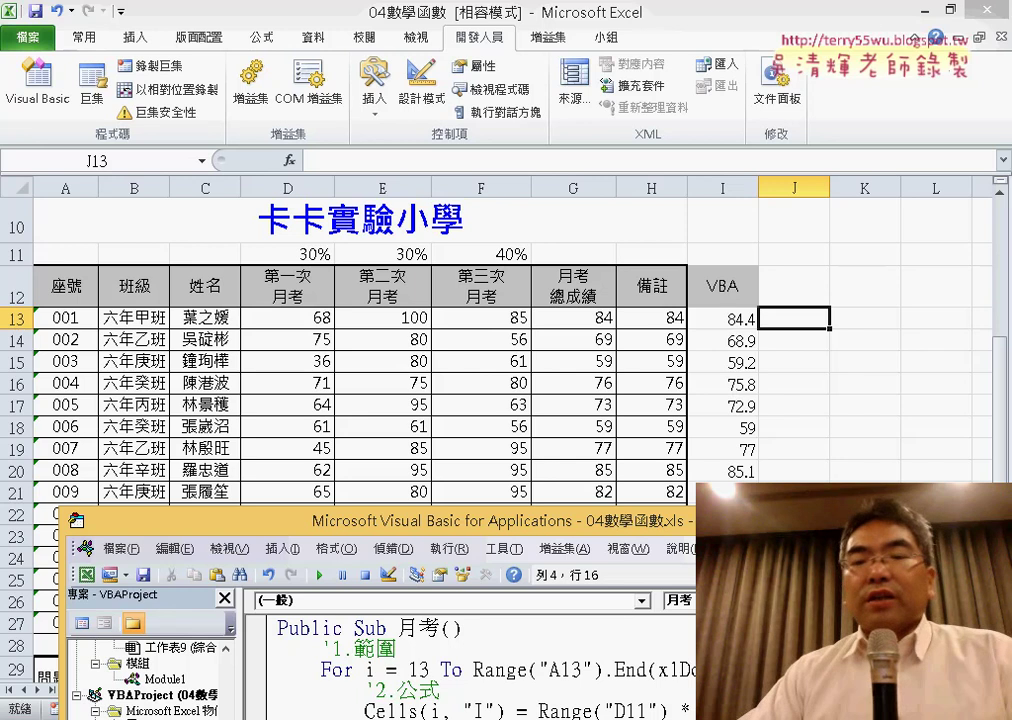
left_click_drag(727, 530, 727, 132)
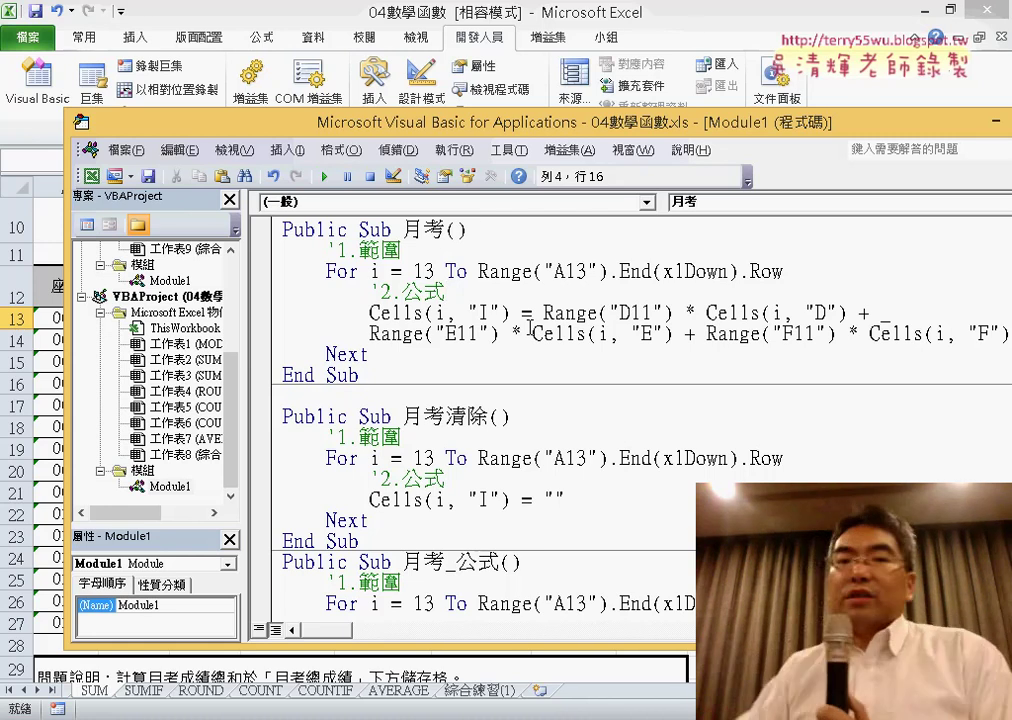
left_click(769, 16)
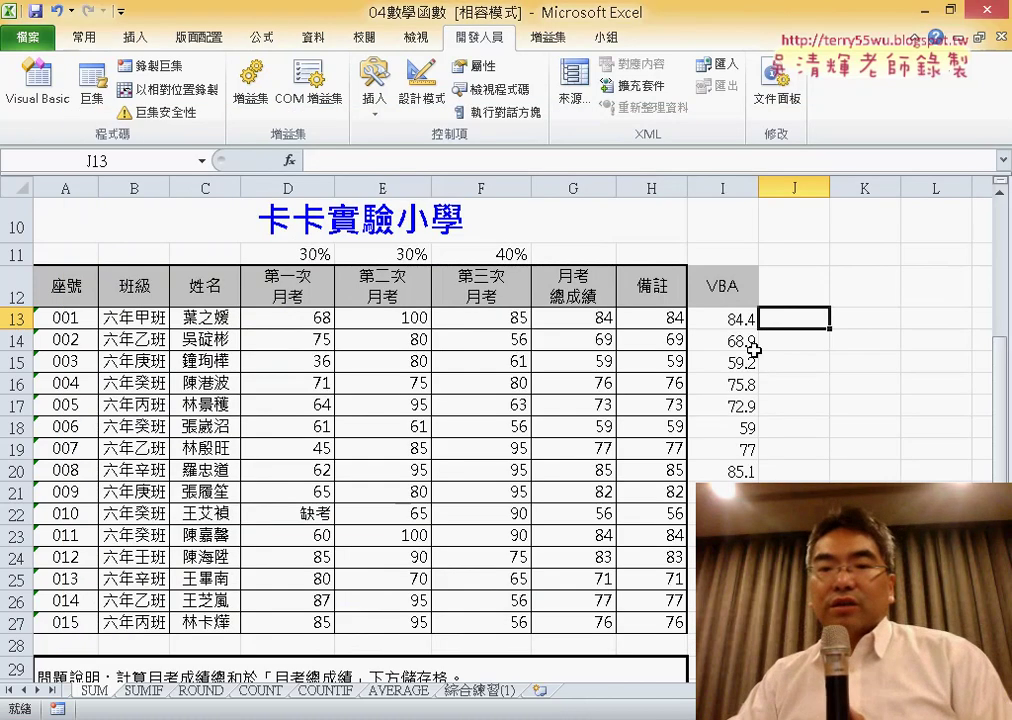
left_click_drag(722, 318, 722, 622)
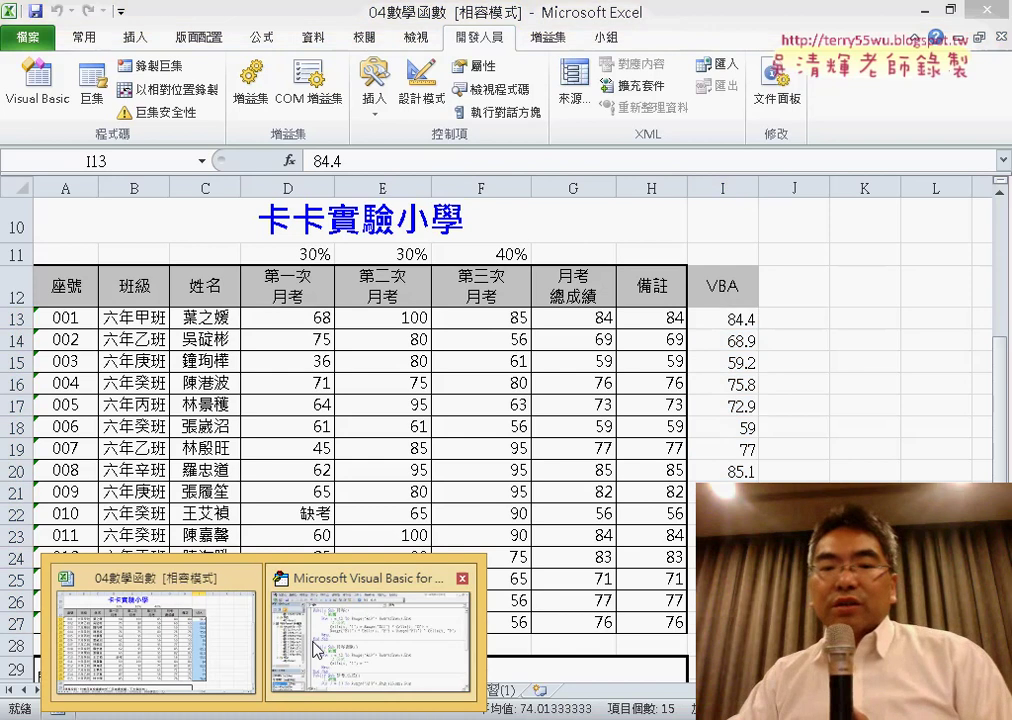
left_click(360, 620)
Step: Wrap the Cells formula in VBA.Round(..., 0)
left_click_drag(622, 124, 497, 103)
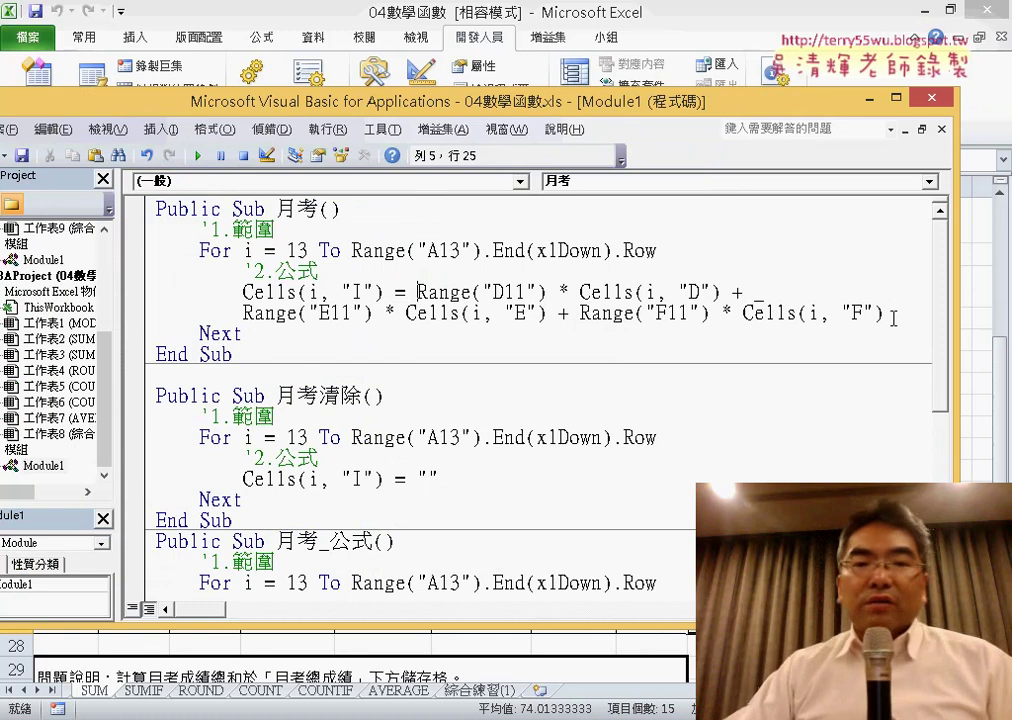
type("r")
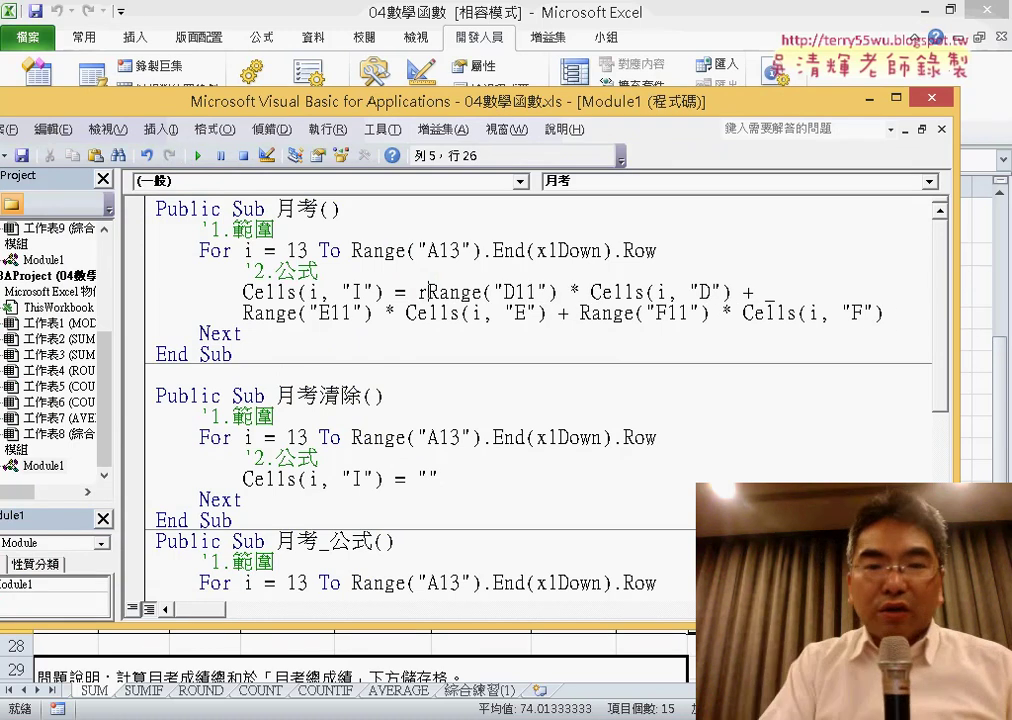
type("oun")
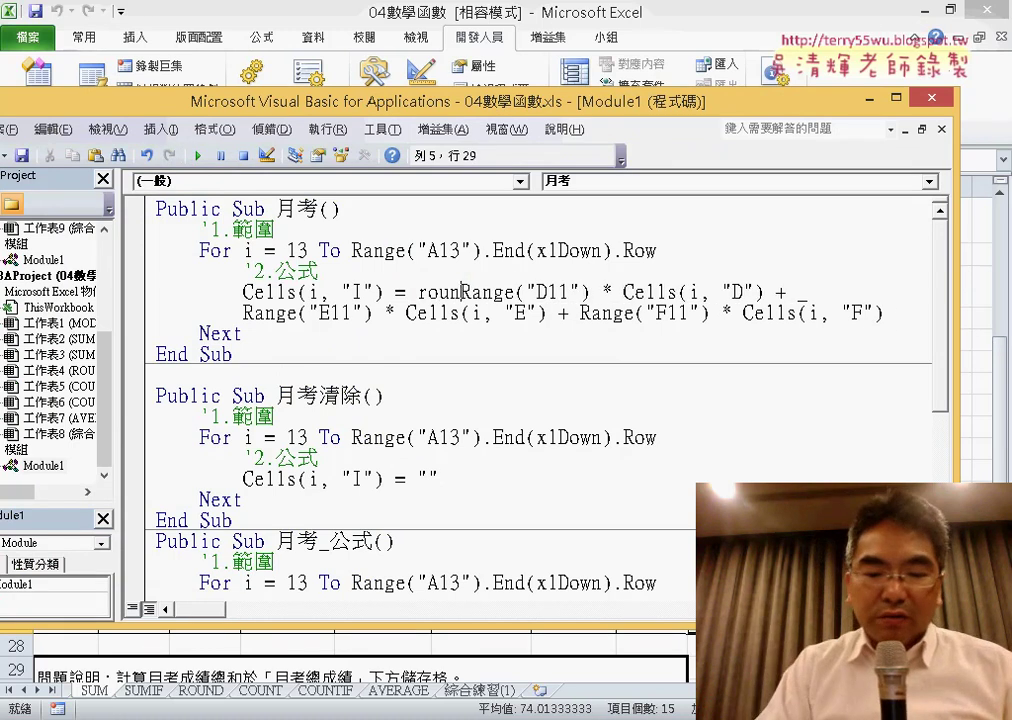
type("d(")
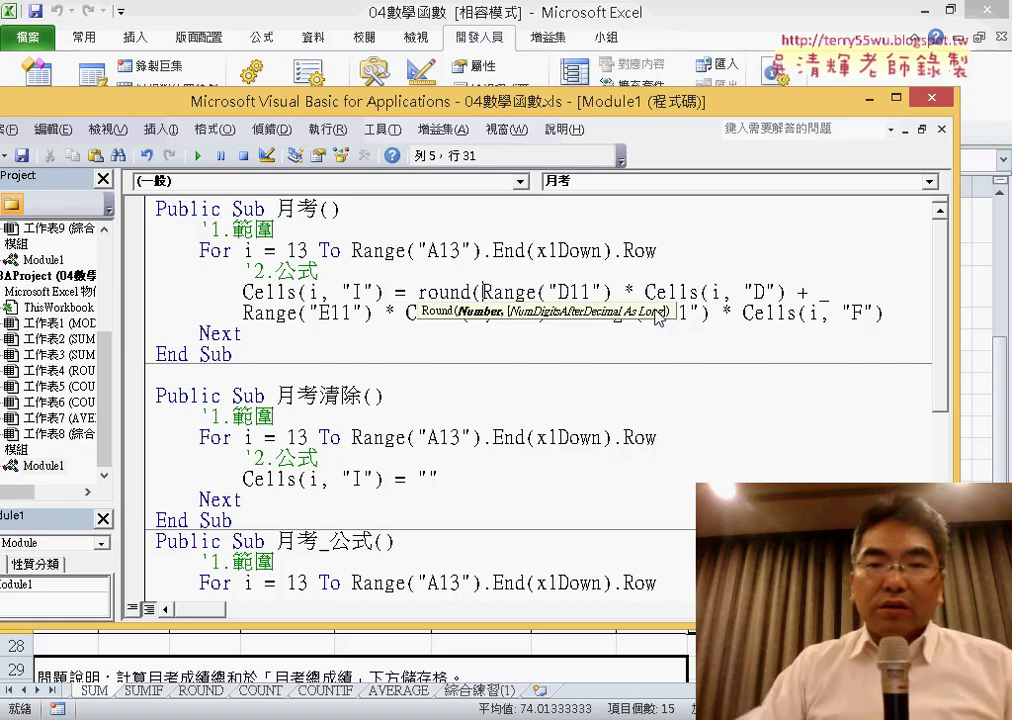
left_click(903, 314)
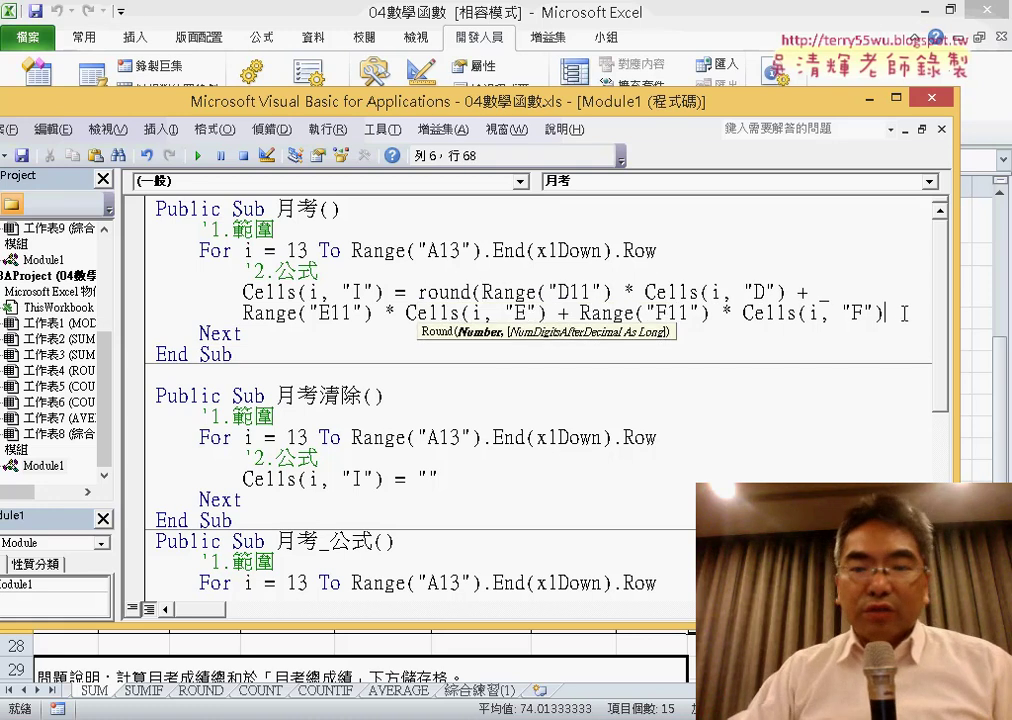
type(",0")
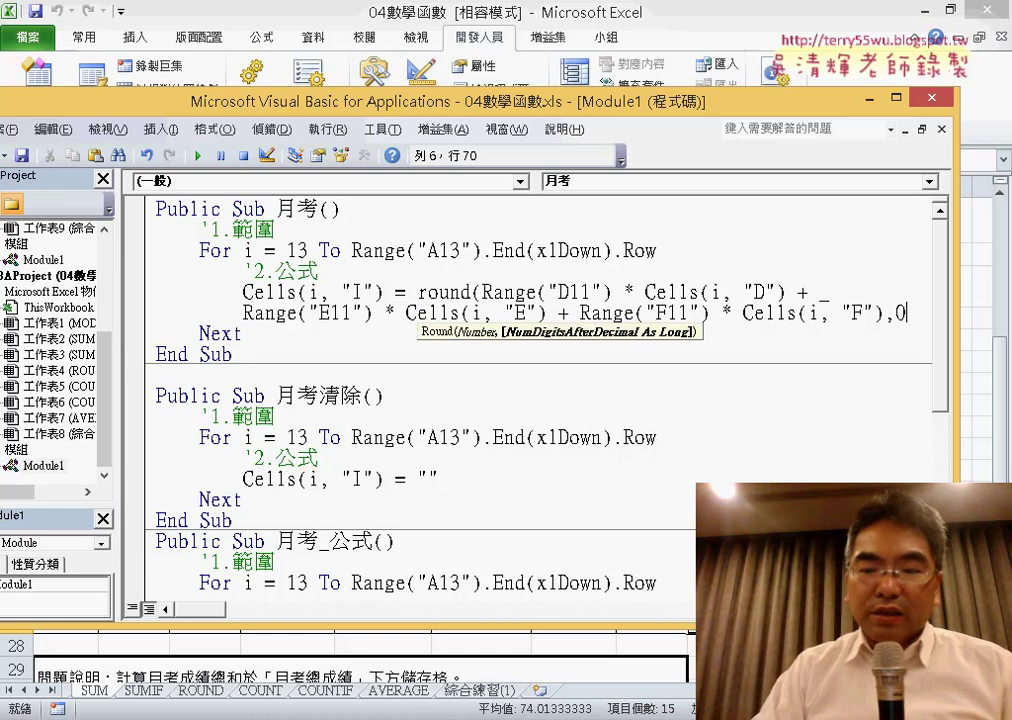
type(")")
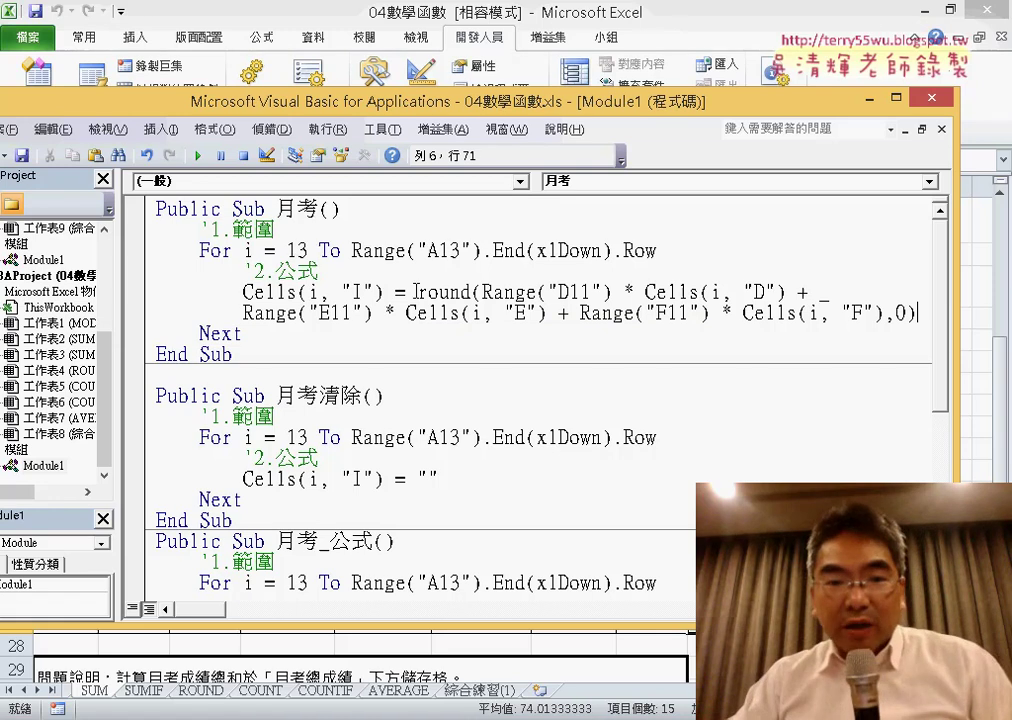
left_click_drag(418, 292, 483, 292)
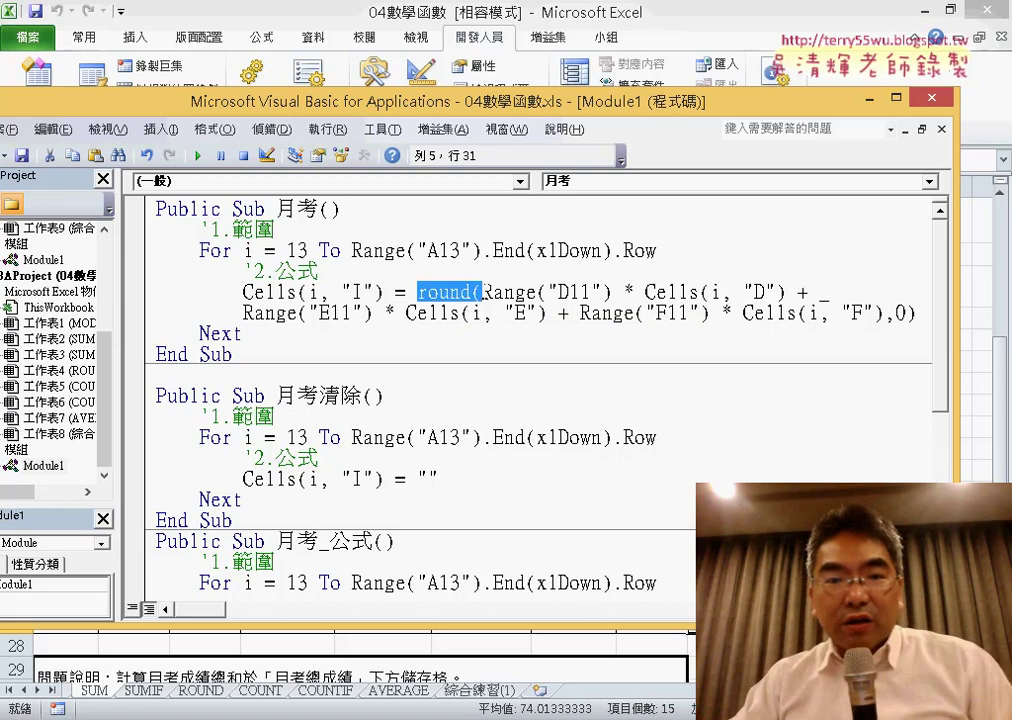
left_click(421, 291)
type("vb")
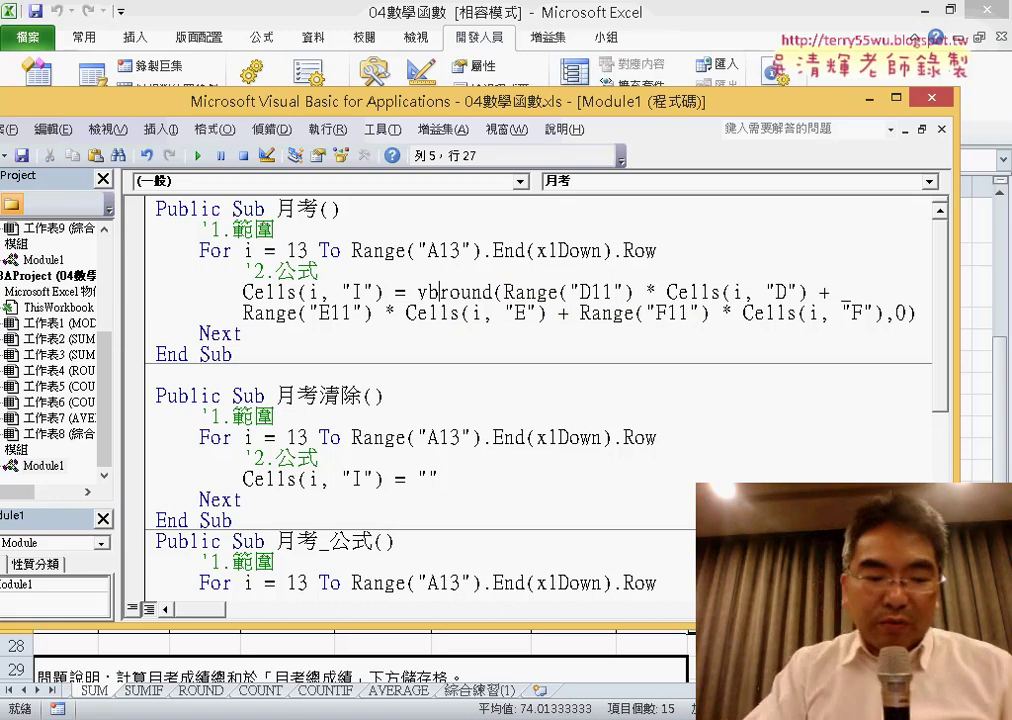
type("a.")
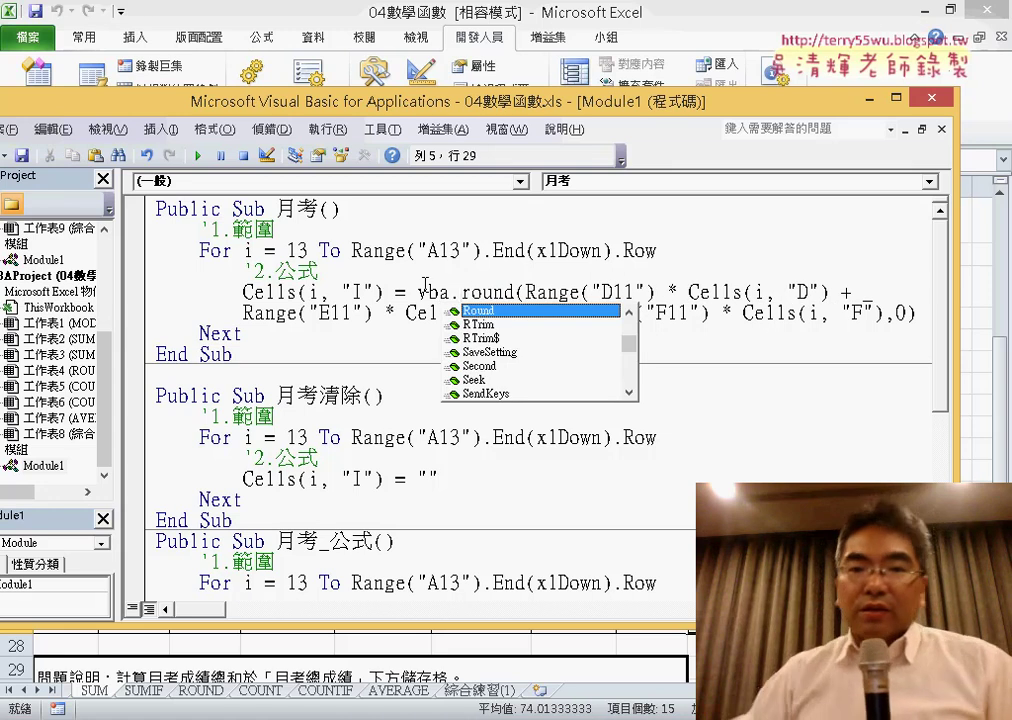
key("Tab")
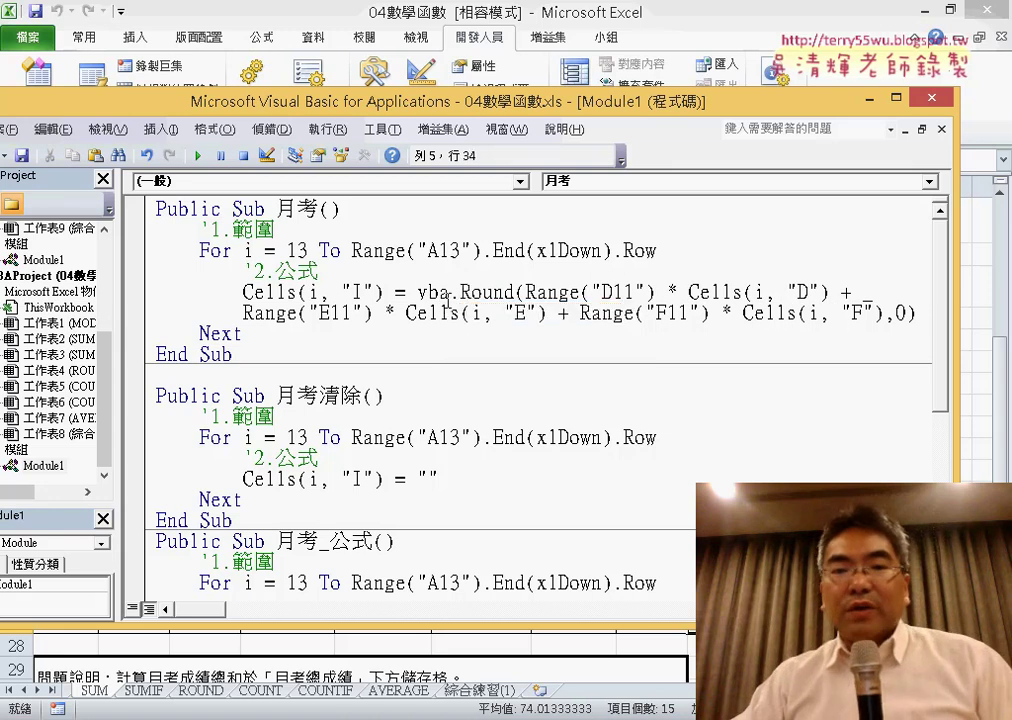
left_click(445, 334)
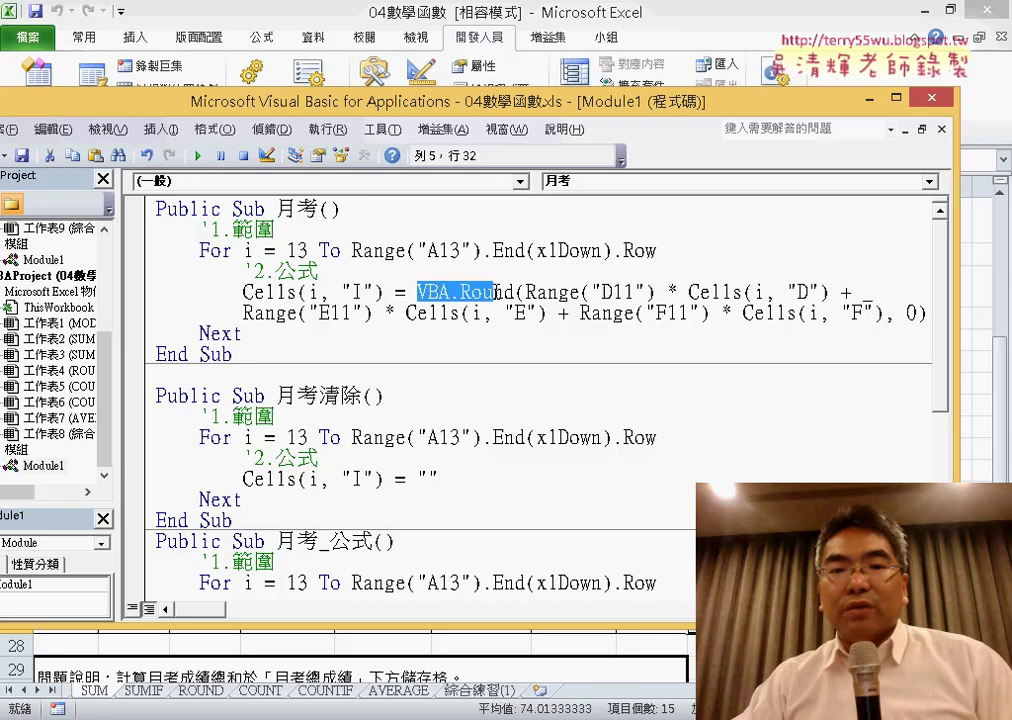
left_click_drag(525, 292, 852, 313)
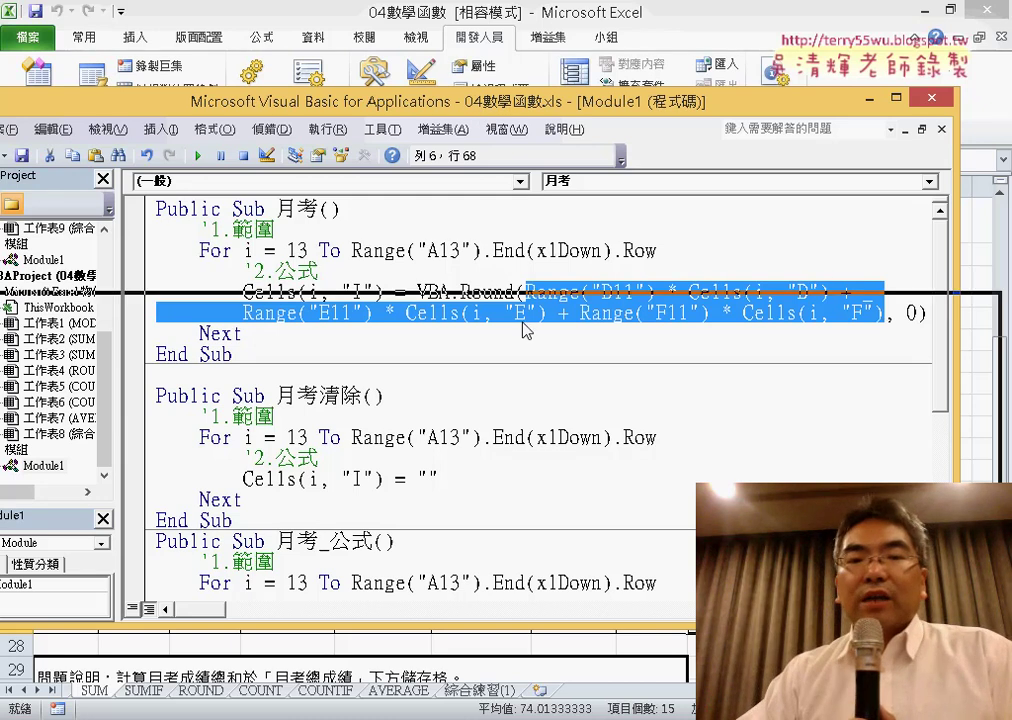
Step: Rerun the 月考 macro and check column I now shows whole numbers like 84 and 69
left_click_drag(480, 113, 540, 368)
left_click(484, 529)
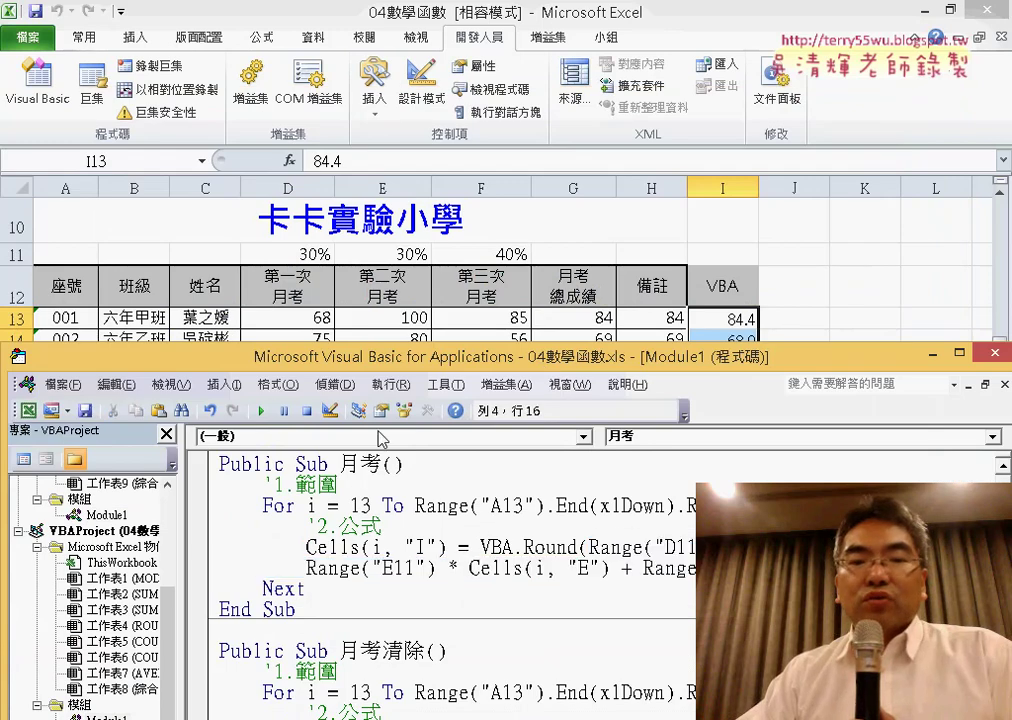
left_click(262, 411)
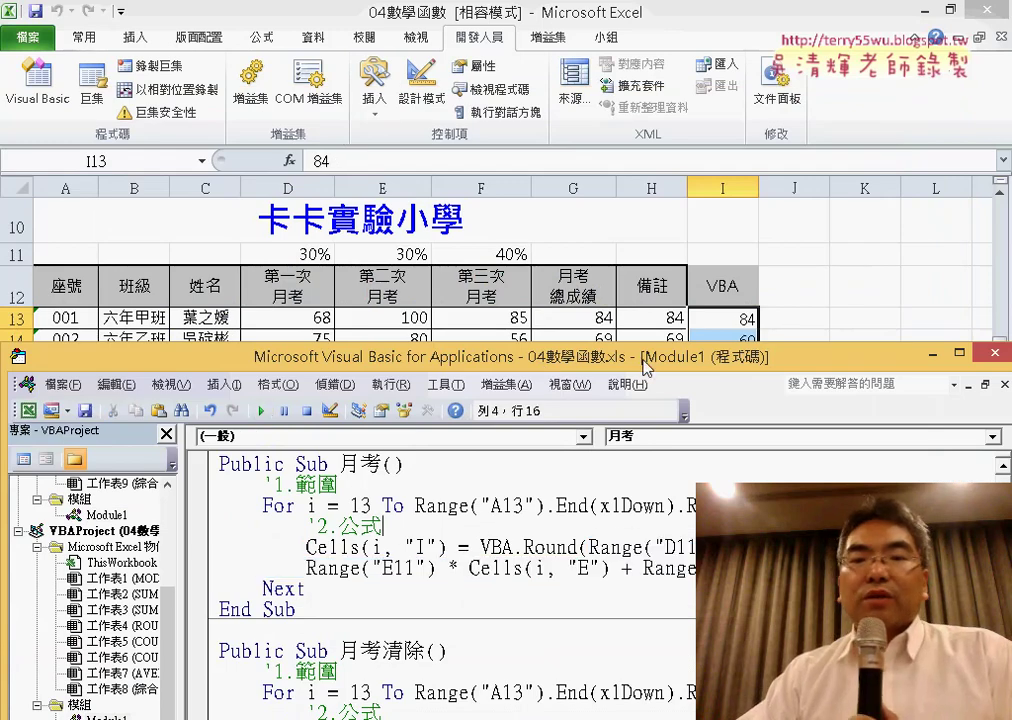
left_click_drag(645, 366, 660, 562)
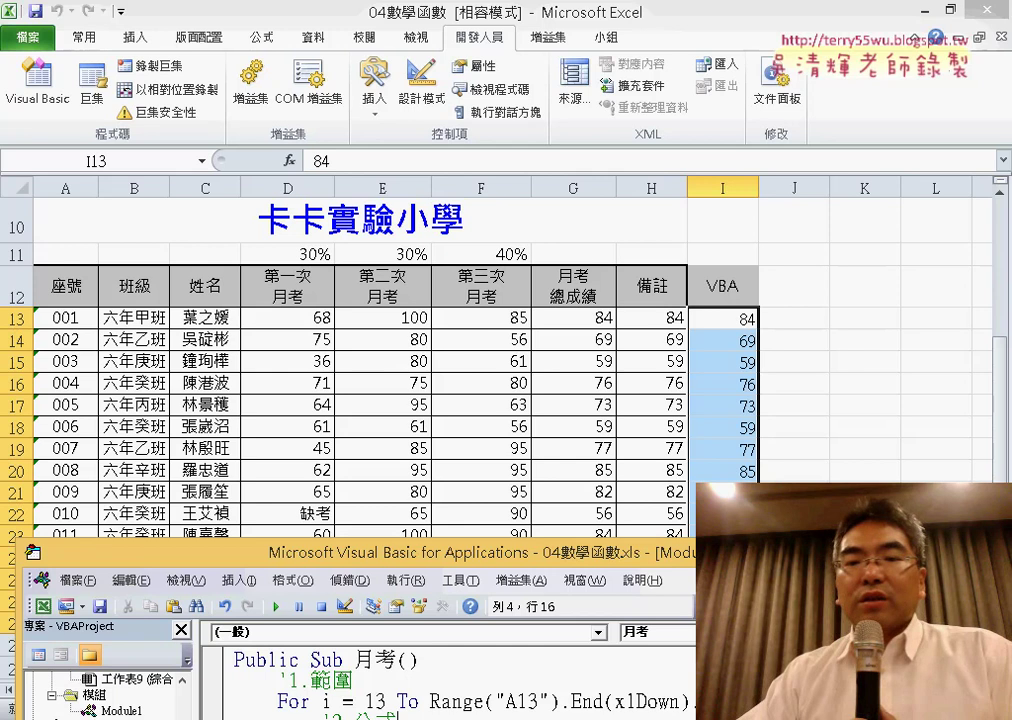
left_click_drag(580, 552, 534, 85)
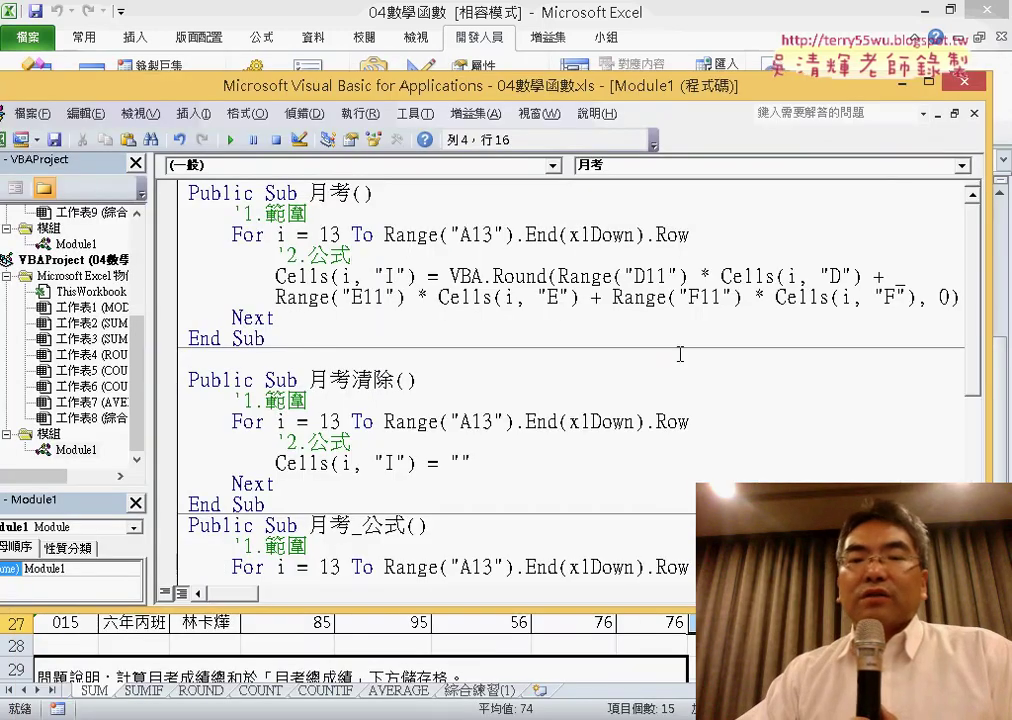
Step: Delete VBA.Round( and the trailing , 0) from the formula and rerun the 月考 macro
left_click_drag(450, 276, 558, 276)
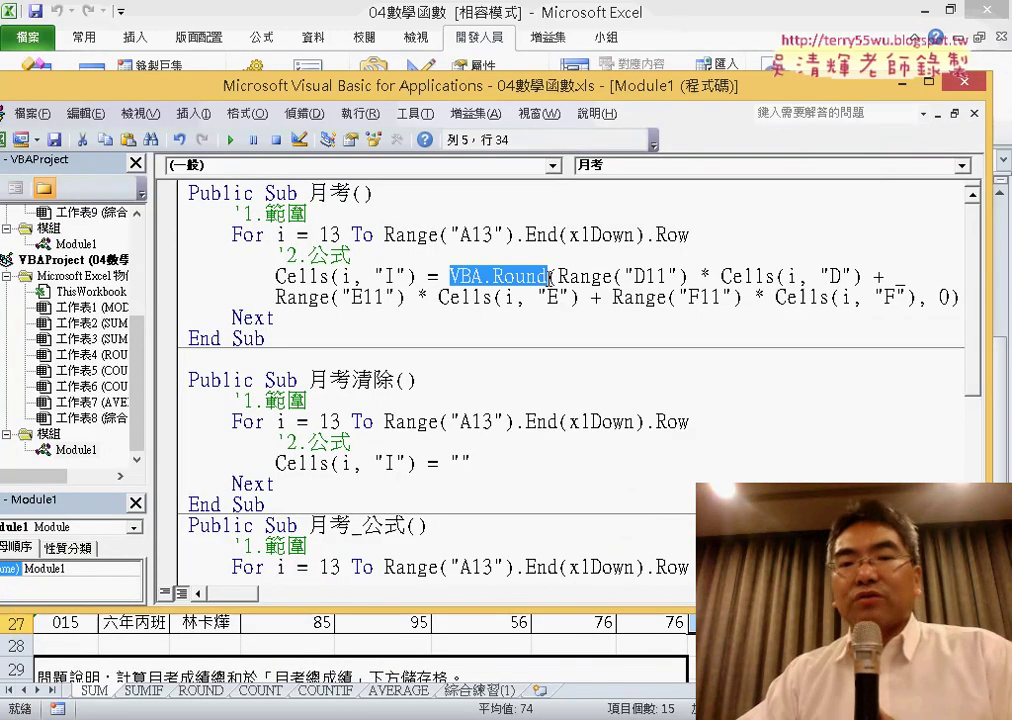
key("Delete")
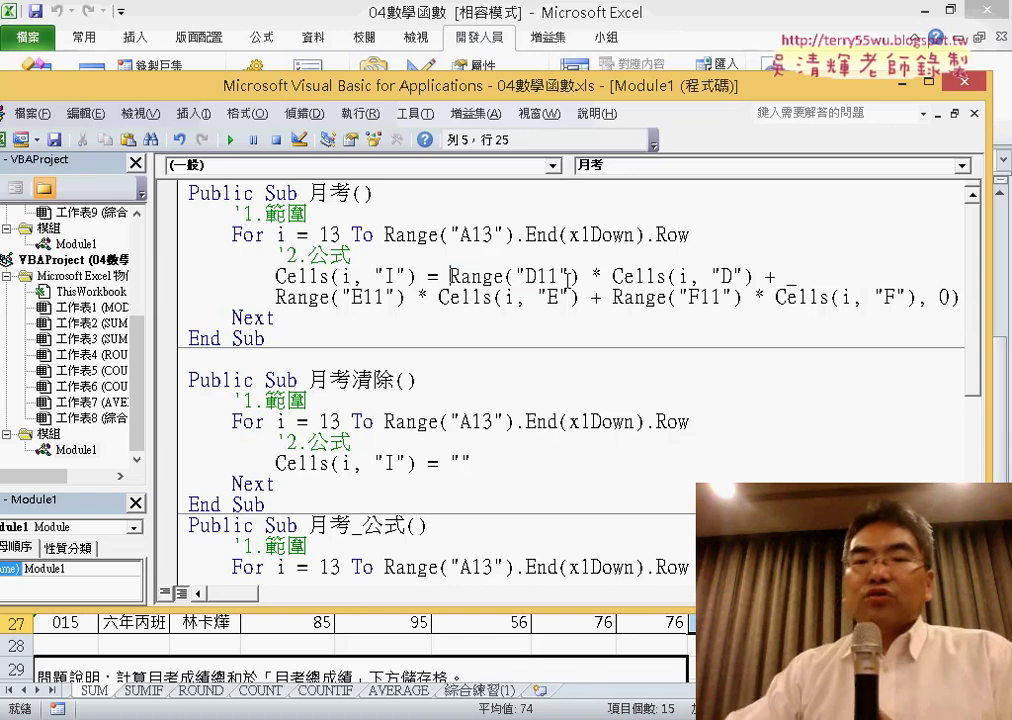
left_click_drag(923, 298, 962, 298)
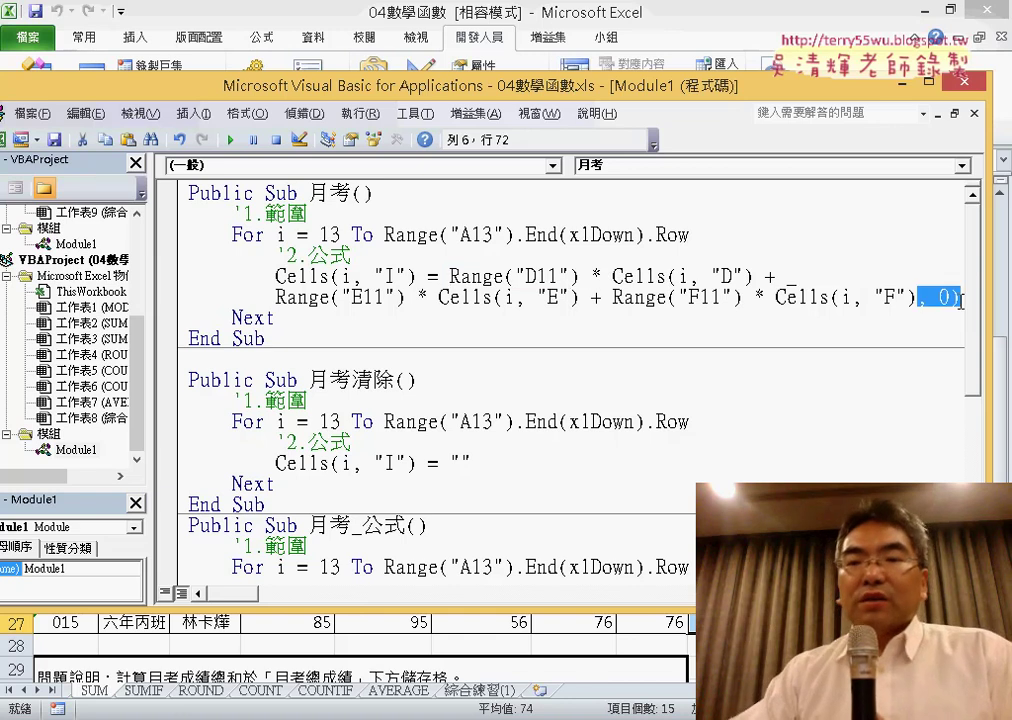
key("Delete")
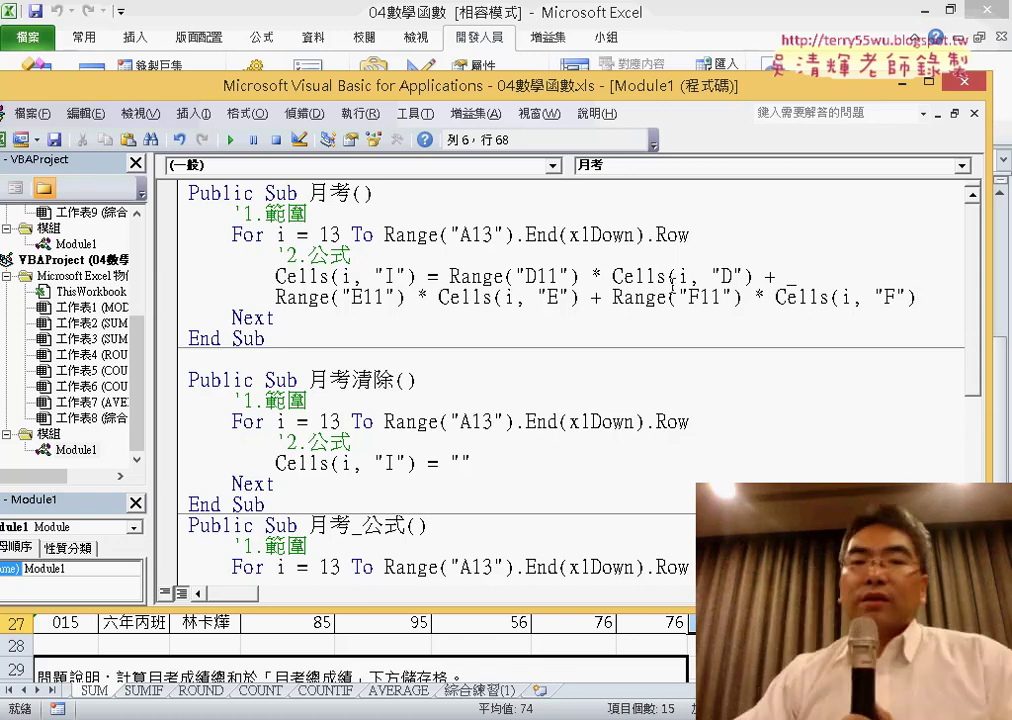
left_click(231, 140)
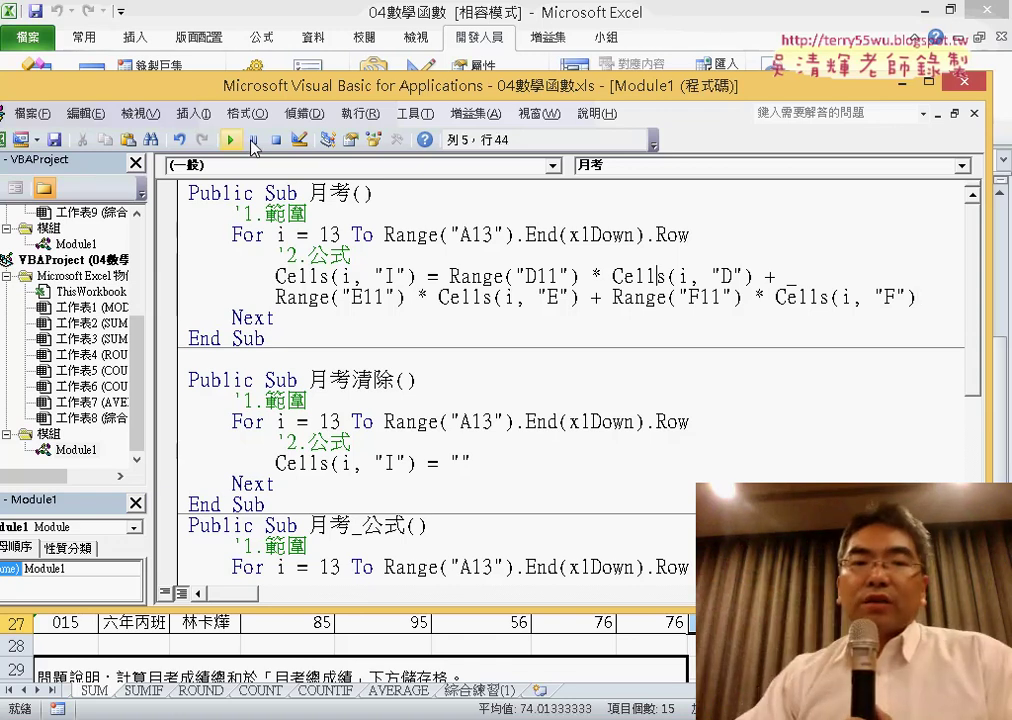
Step: Apply the custom number format 0 to the column I results through Format Cells
left_click(728, 9)
right_click(727, 344)
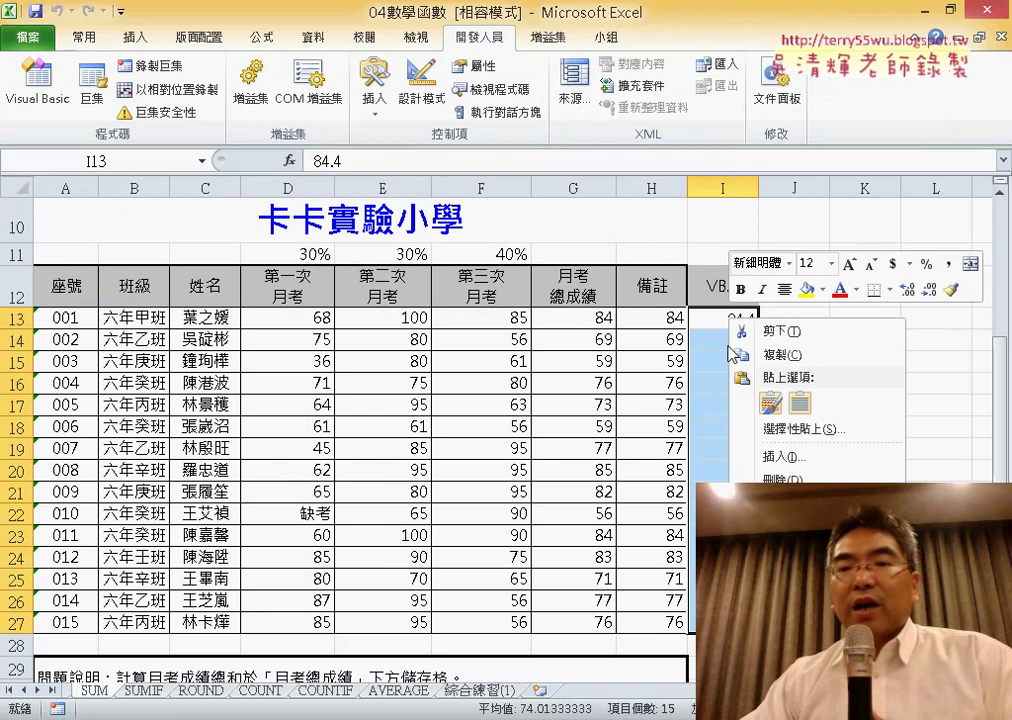
left_click(800, 620)
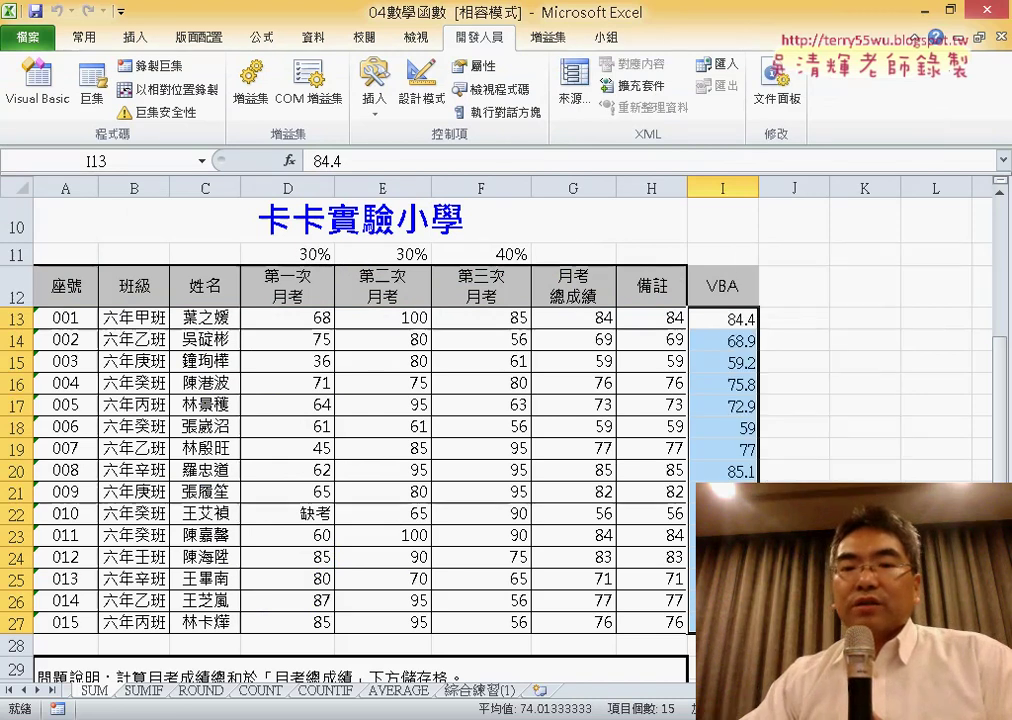
left_click_drag(692, 293, 422, 108)
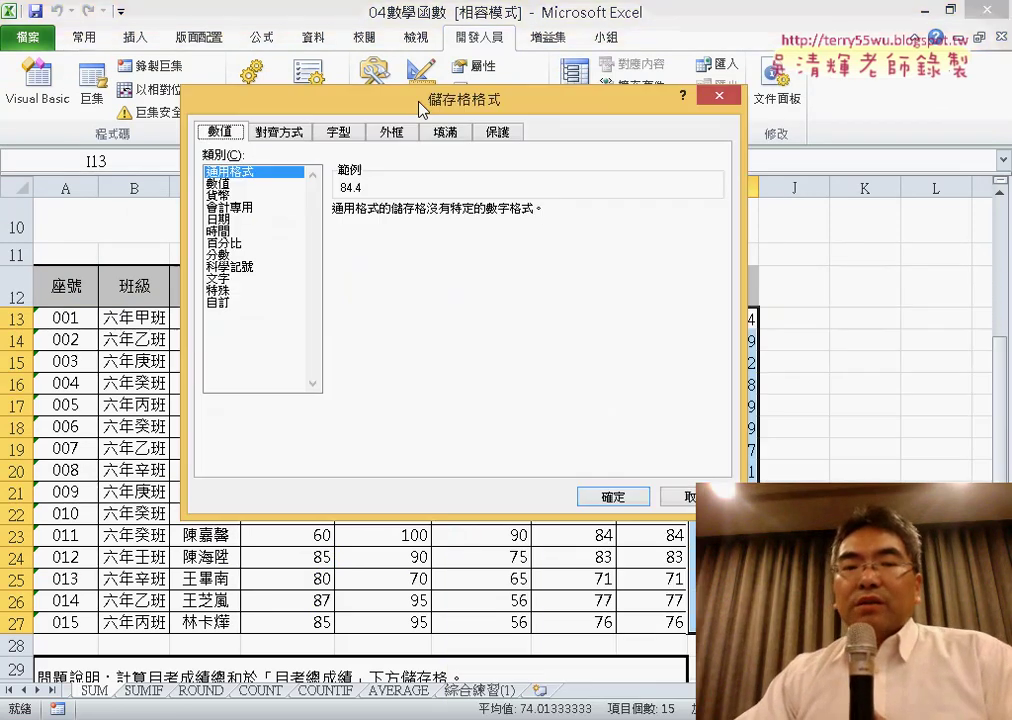
left_click(216, 302)
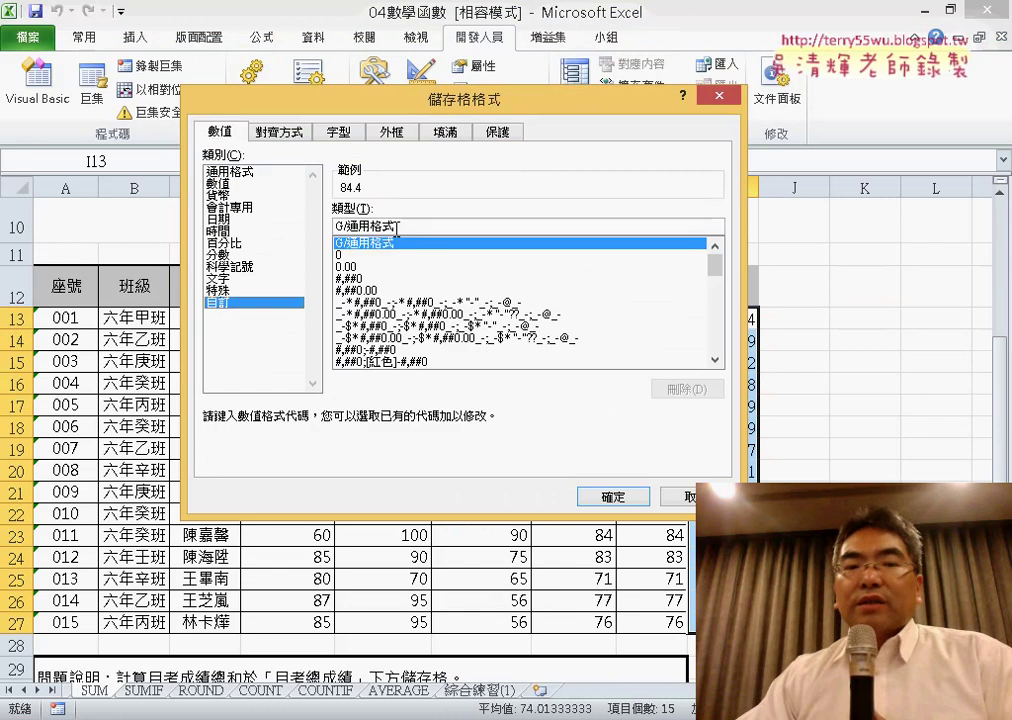
type("0")
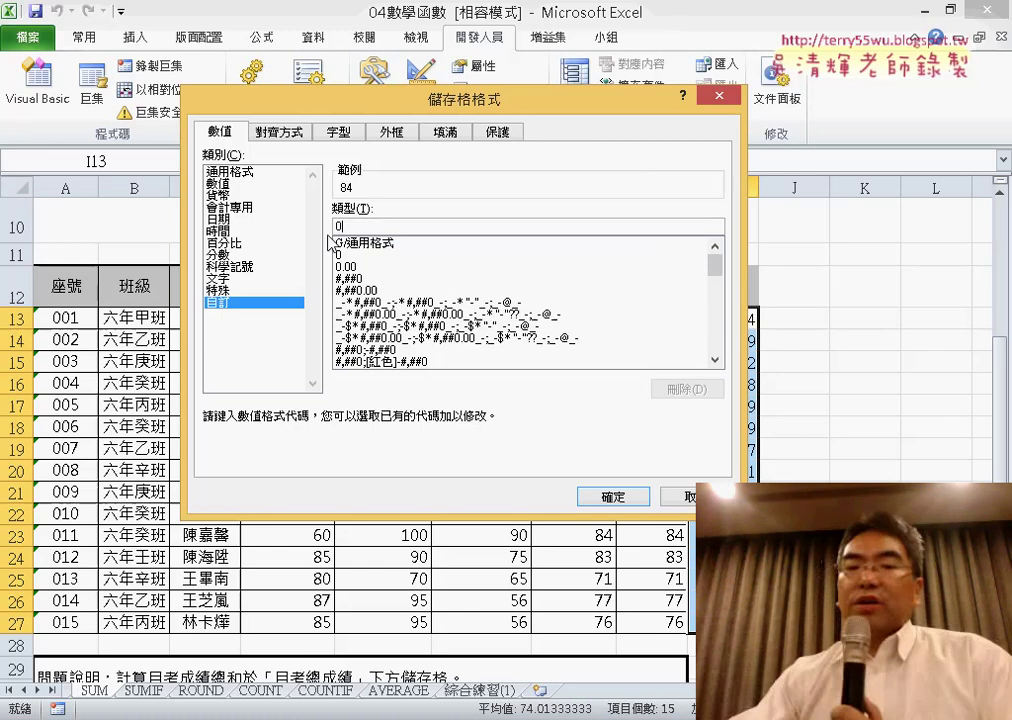
left_click(616, 497)
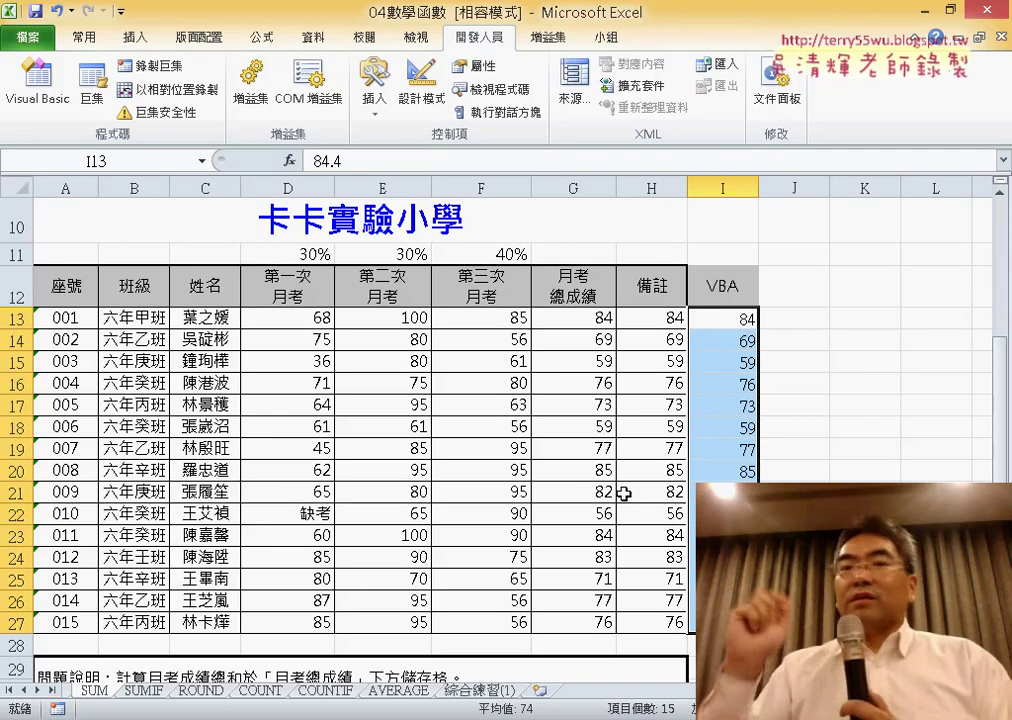
Step: Minimize the workbook, then move and heighten the VBA code window
left_click(922, 14)
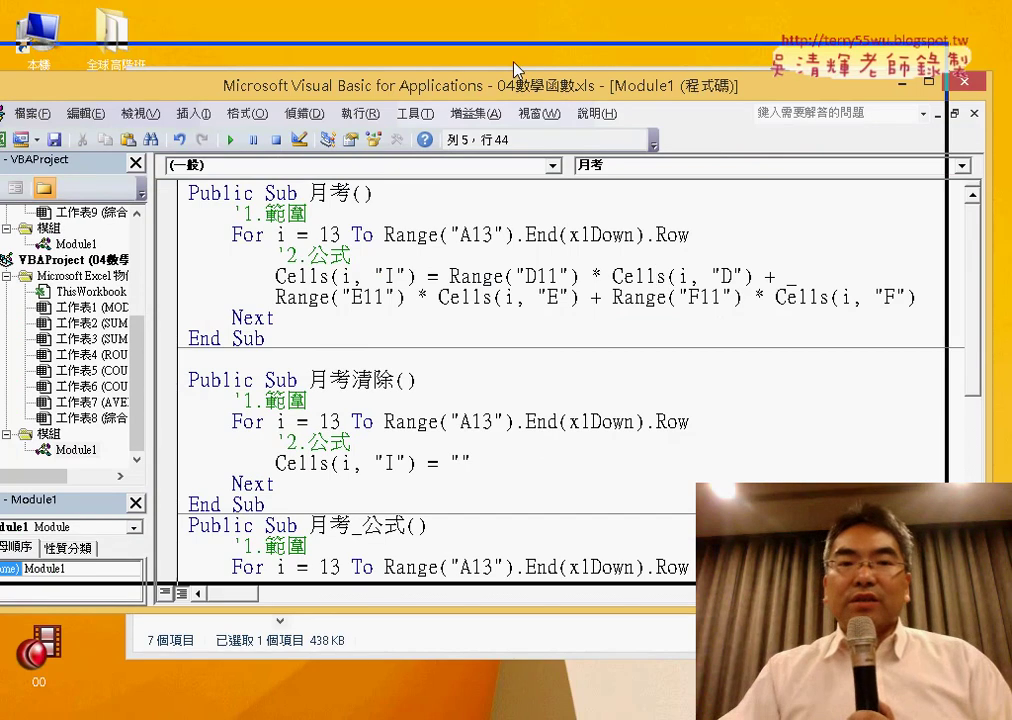
left_click_drag(513, 70, 468, 41)
left_click_drag(400, 578, 400, 655)
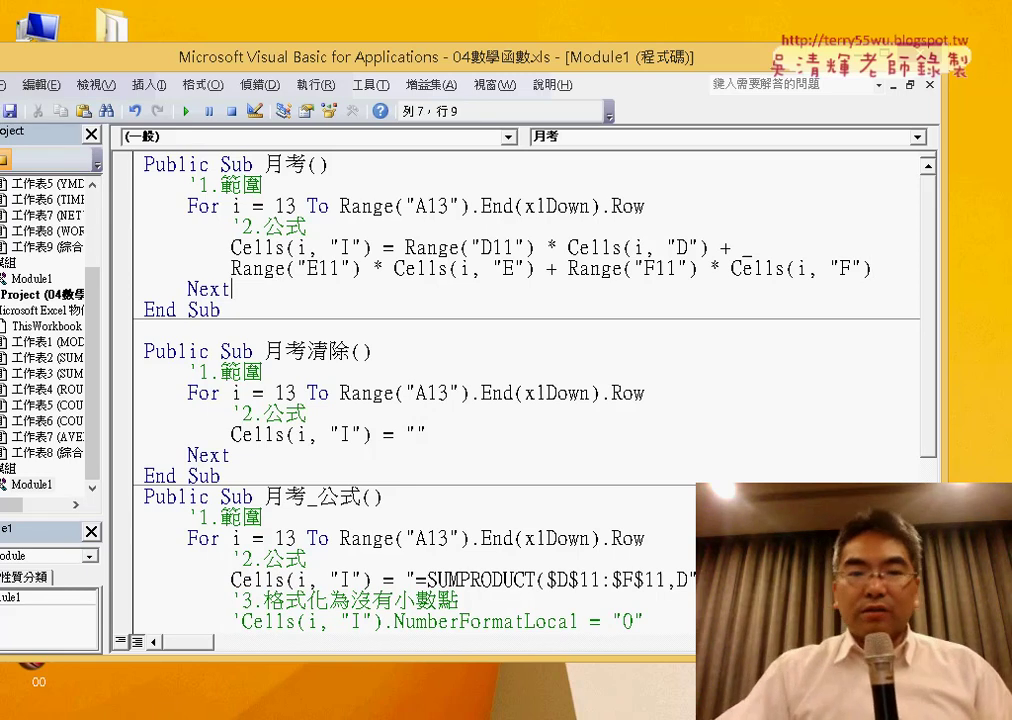
Step: Start a range(" statement on a new line after Next, then return to the worksheet
key("Return")
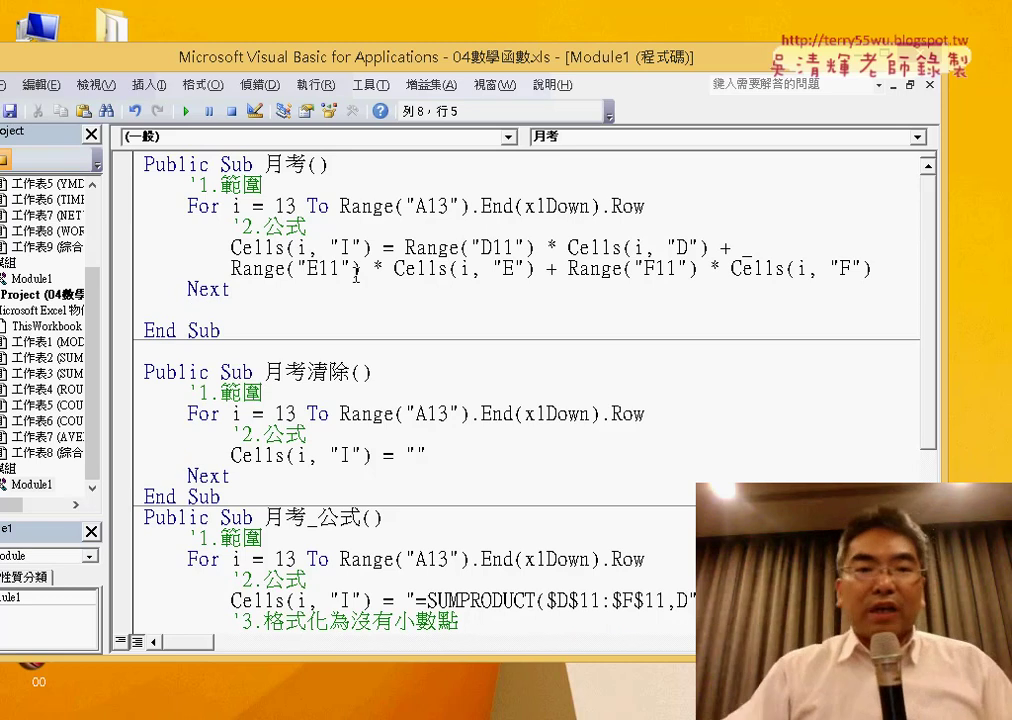
type("ra")
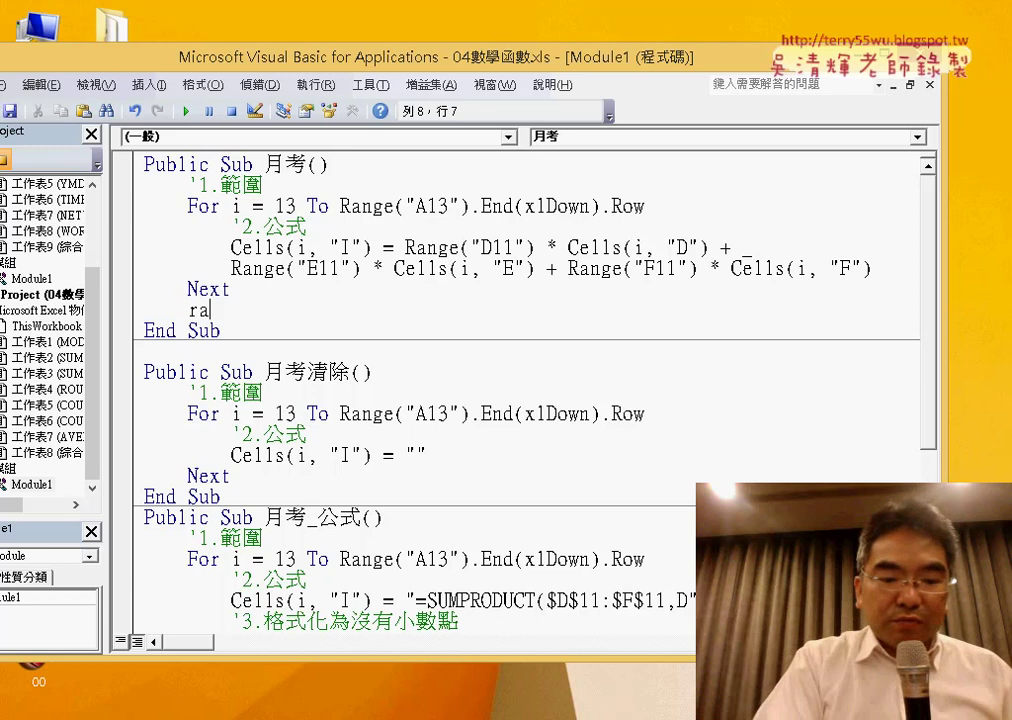
type("nge")
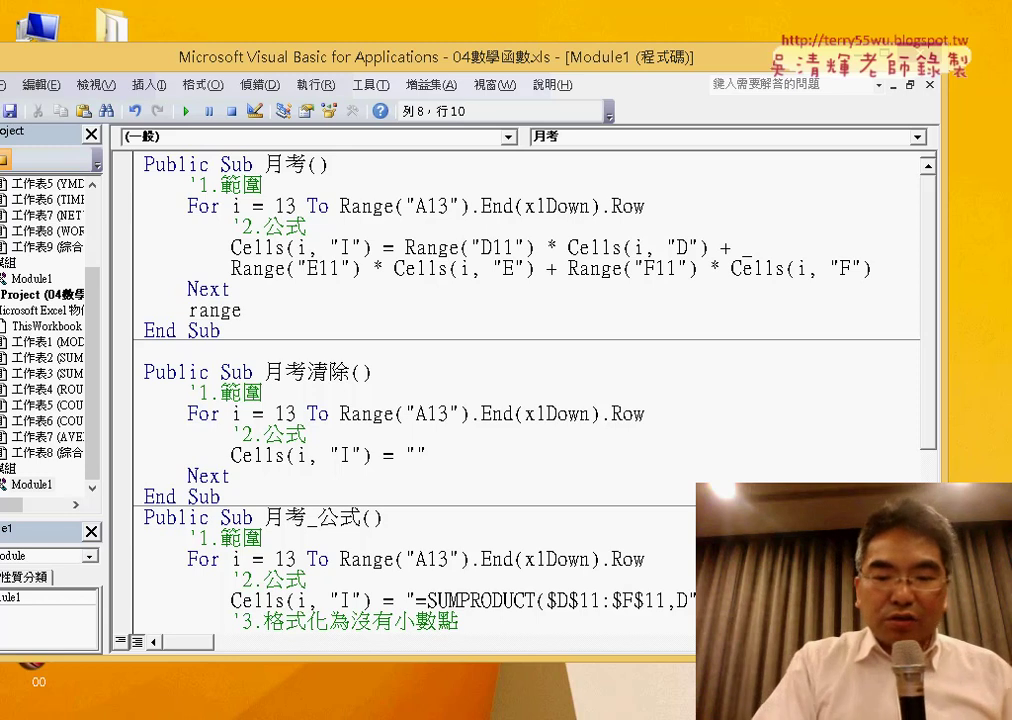
type("(")
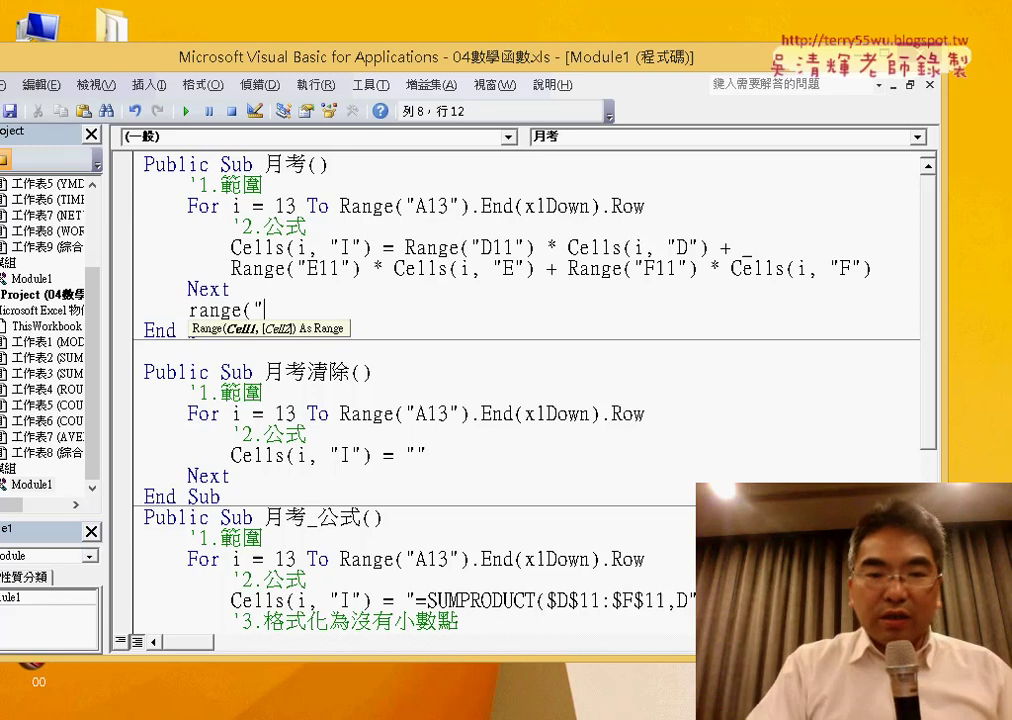
key("alt+Tab")
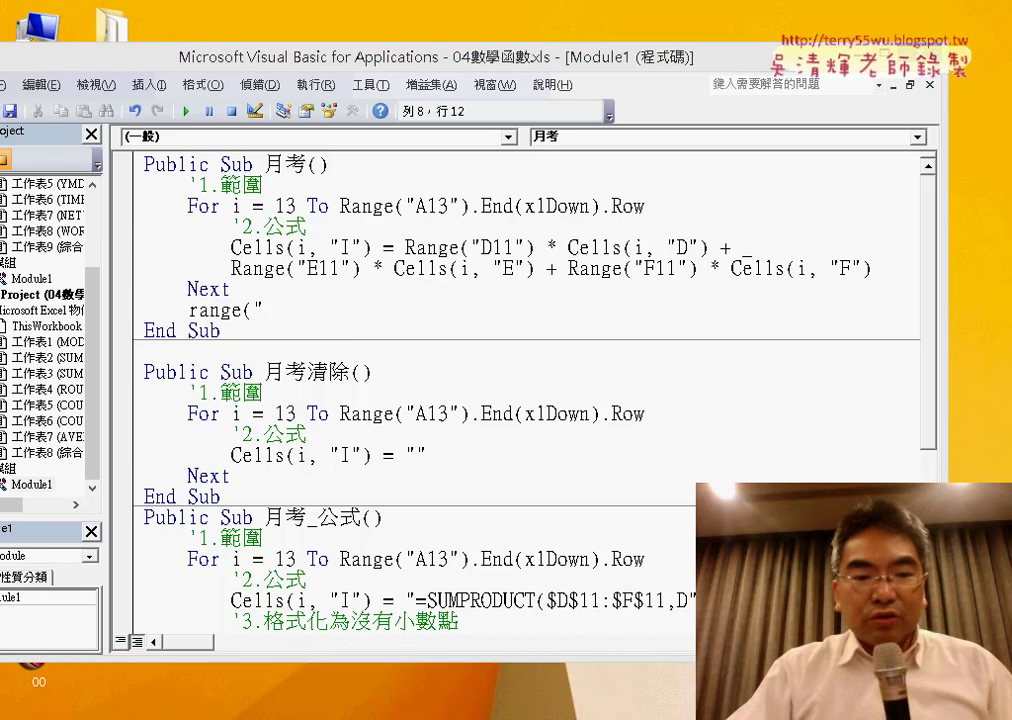
left_click(154, 648)
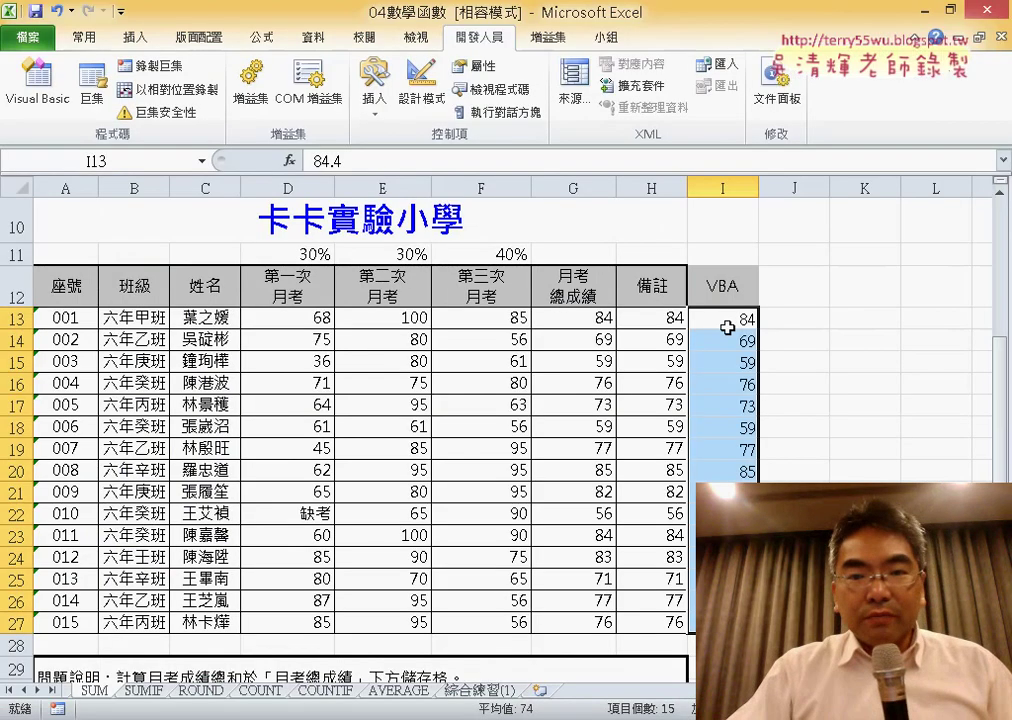
Step: Complete the line as Range("I13:I" & r).NumberFormatLocal = "0" after the loop
left_click_drag(728, 323, 728, 622)
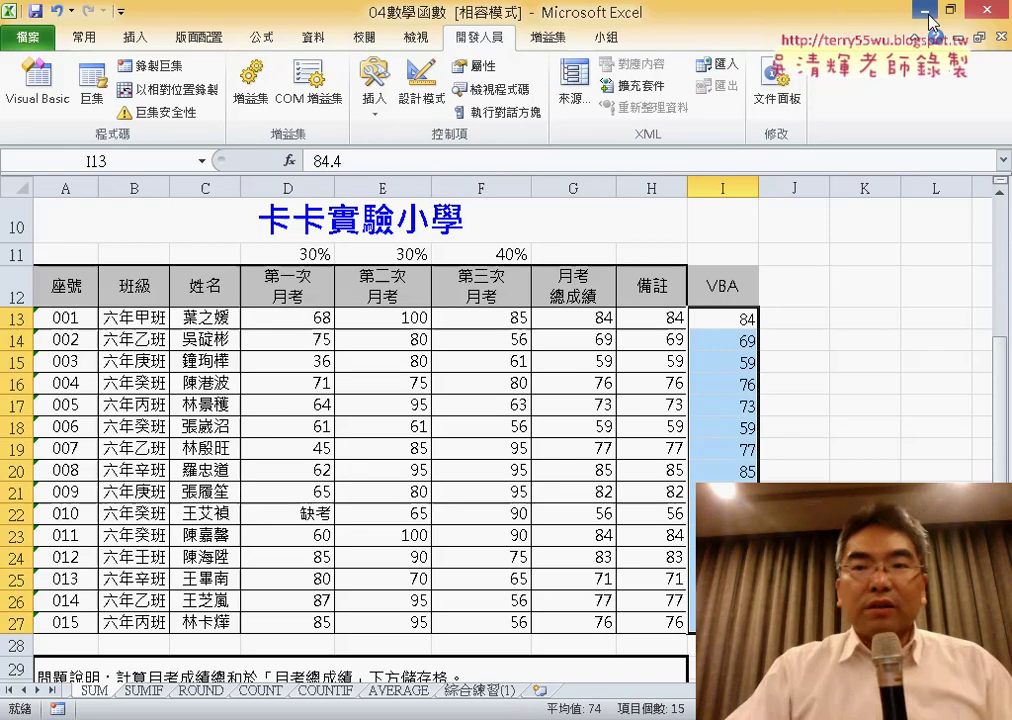
key("alt+F11")
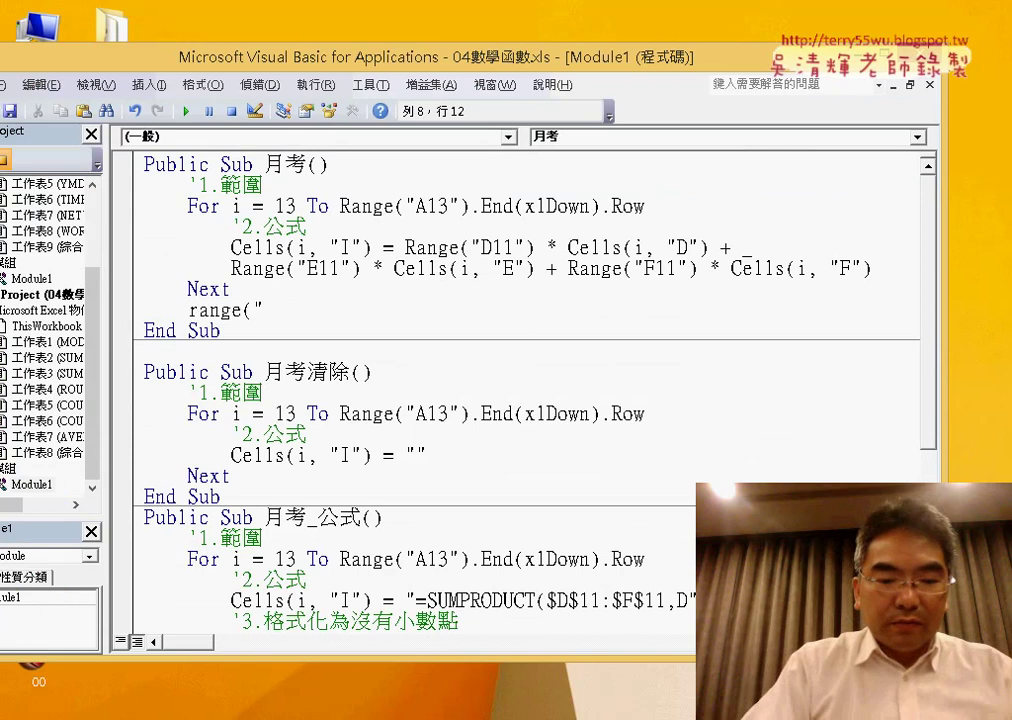
type("I13:")
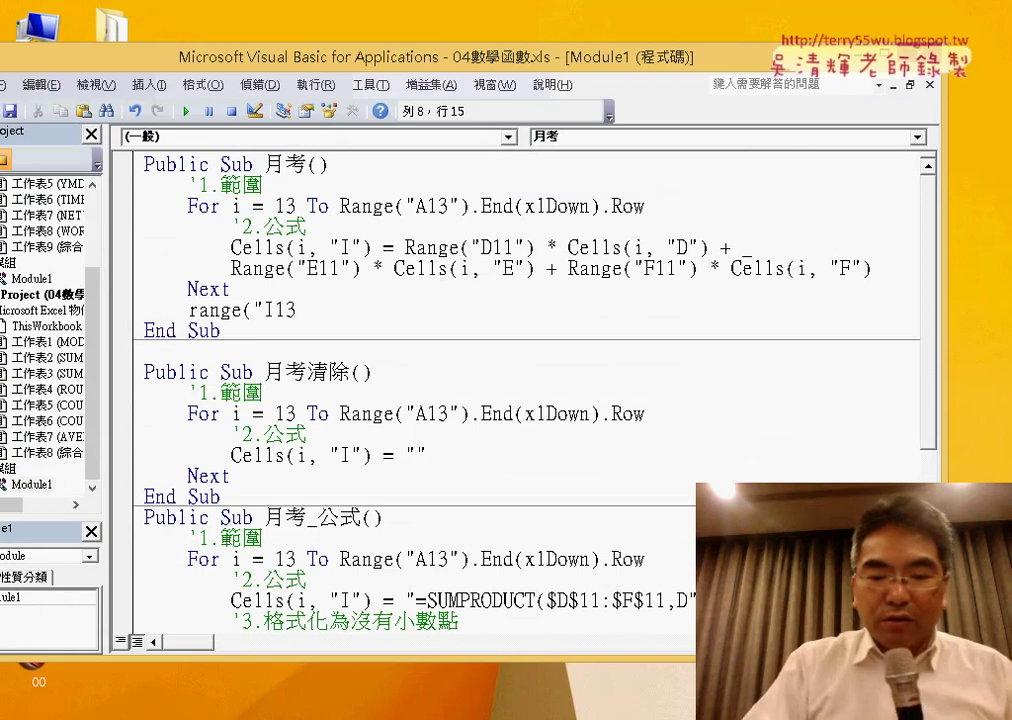
type("I\"")
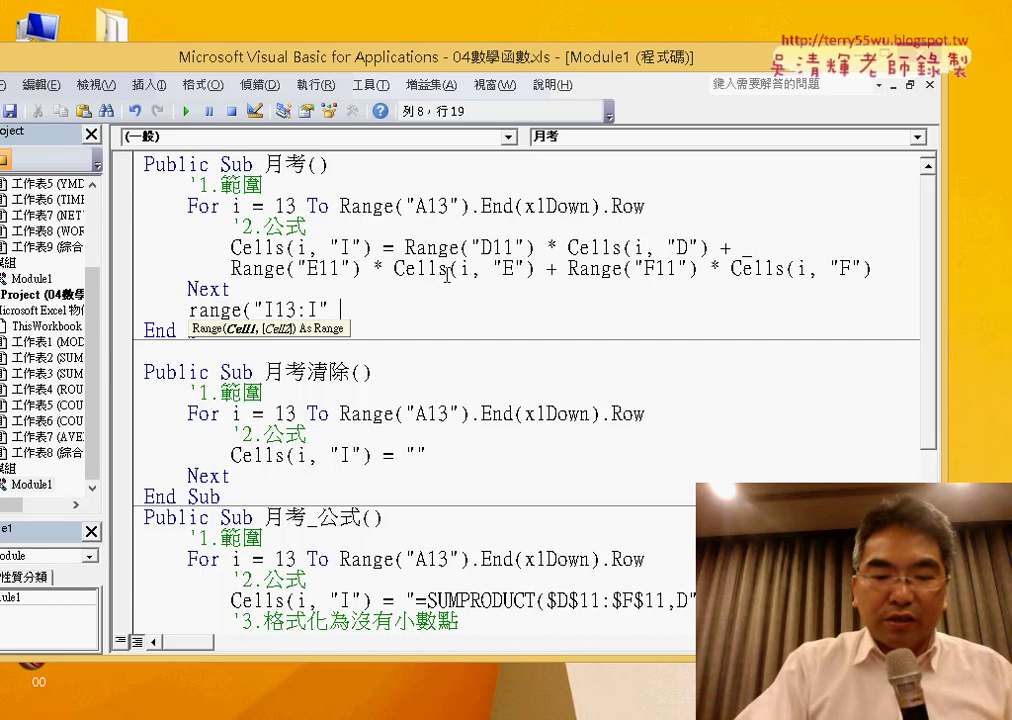
type(" & r")
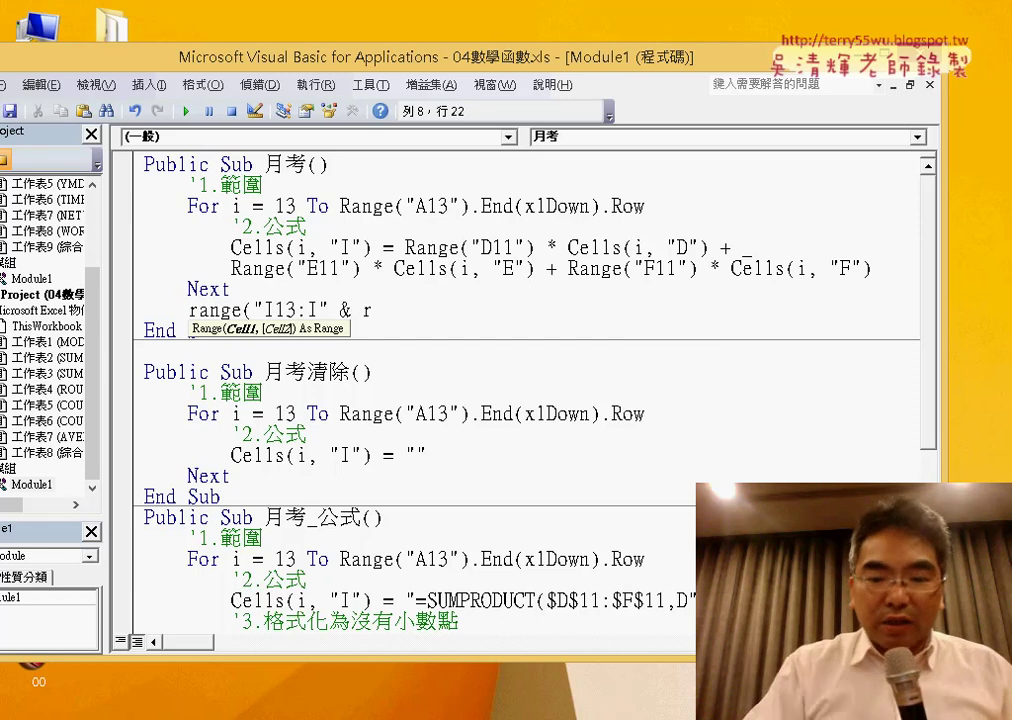
type(")")
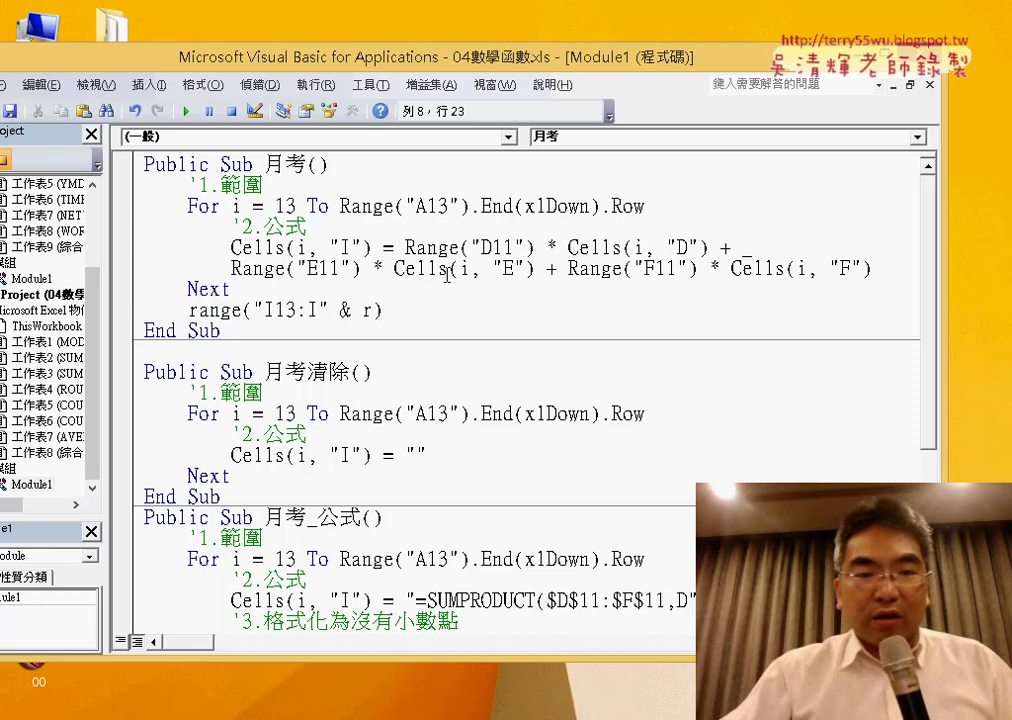
type(".")
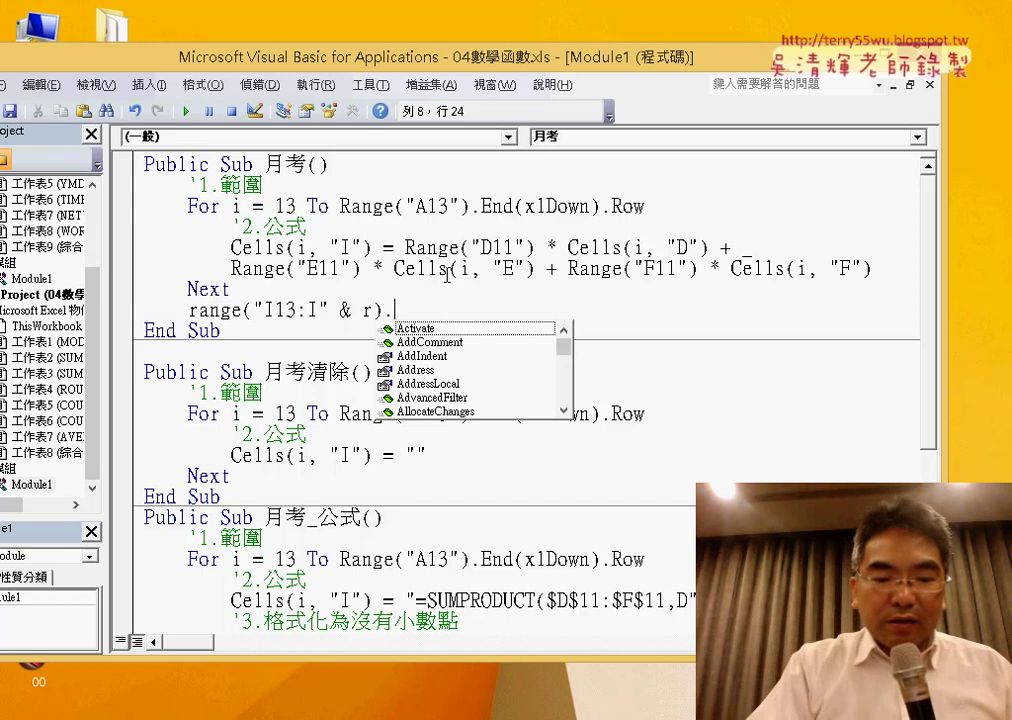
type("n")
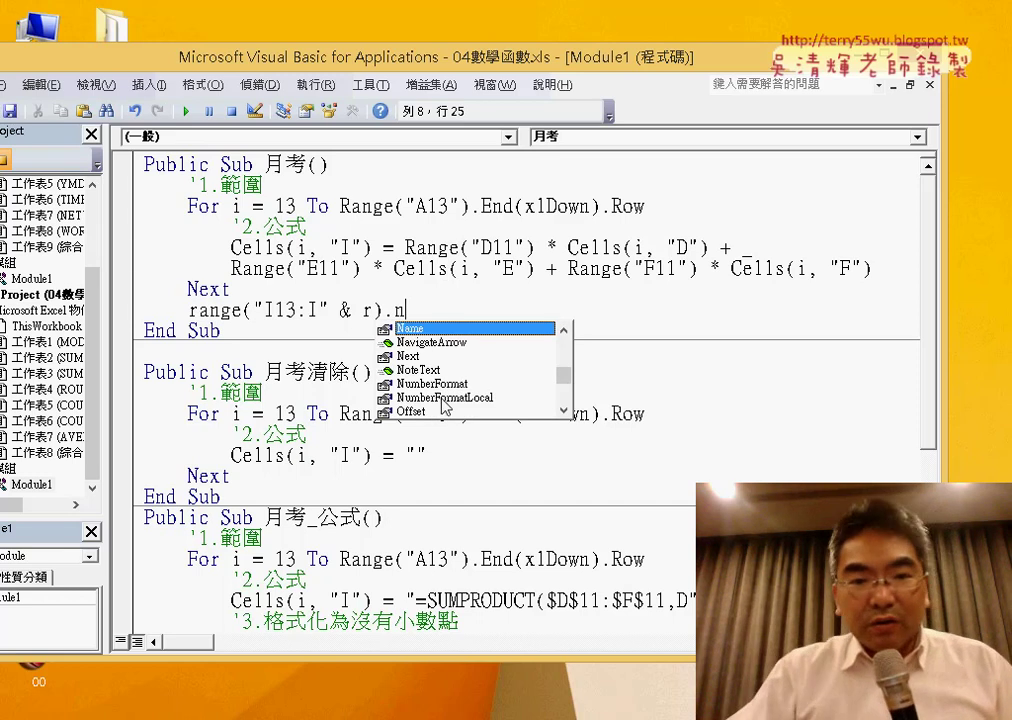
double_click(481, 398)
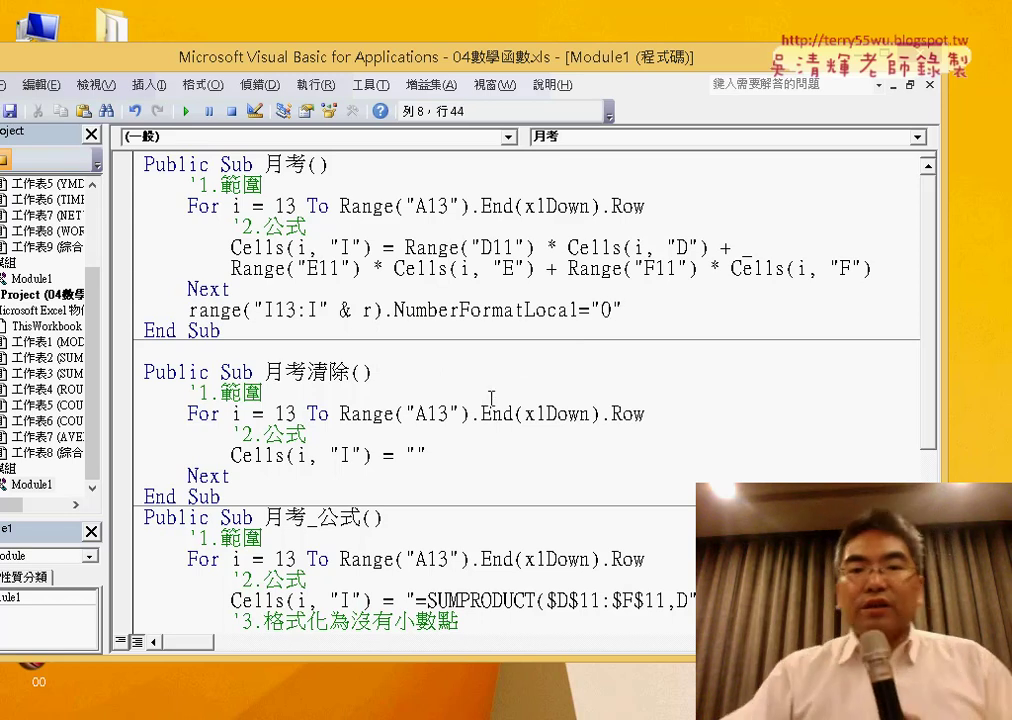
left_click(495, 434)
Step: Add an r = line holding the loop's last-row expression Range("A13").End(xlDown).Row, dismissing the compile error
left_click_drag(652, 314, 612, 310)
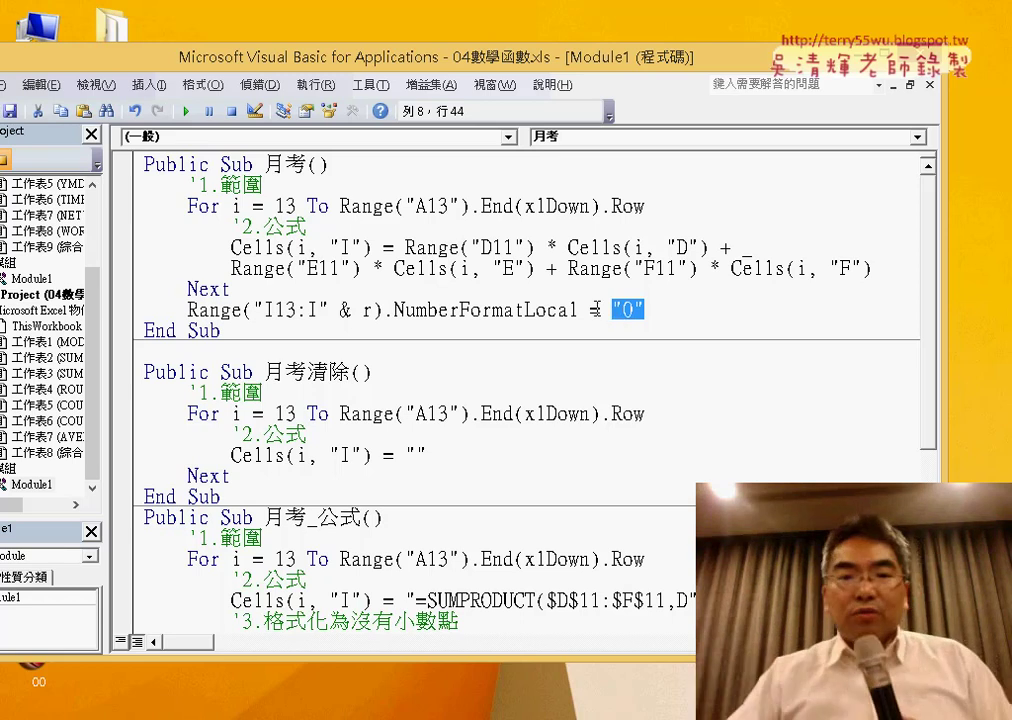
left_click(372, 311)
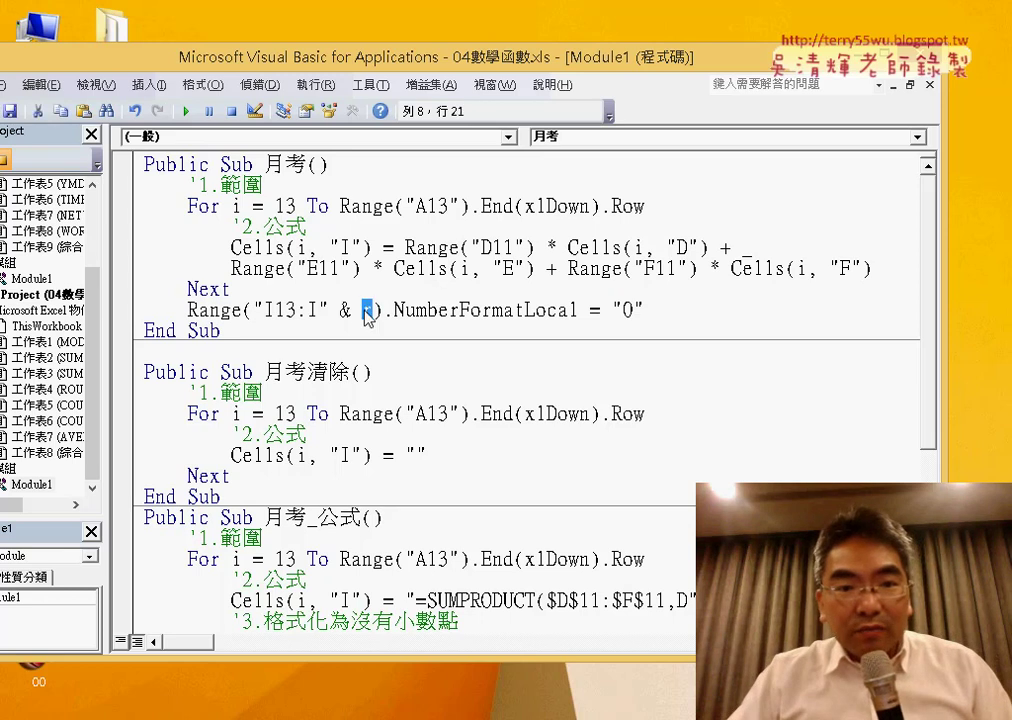
key("Return")
type("r")
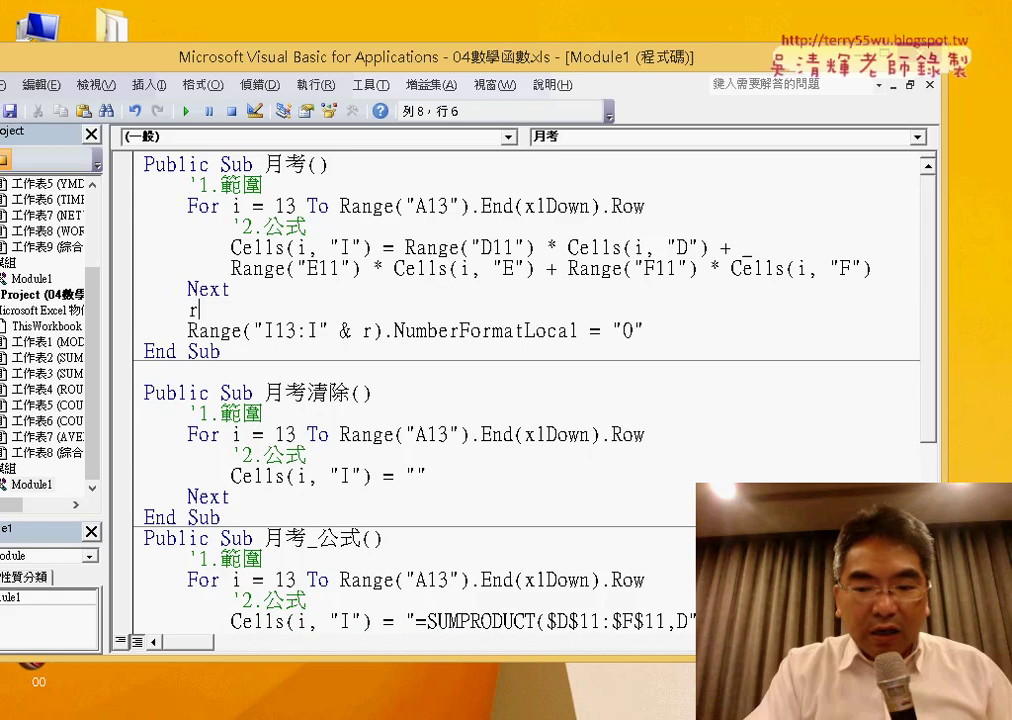
type("=")
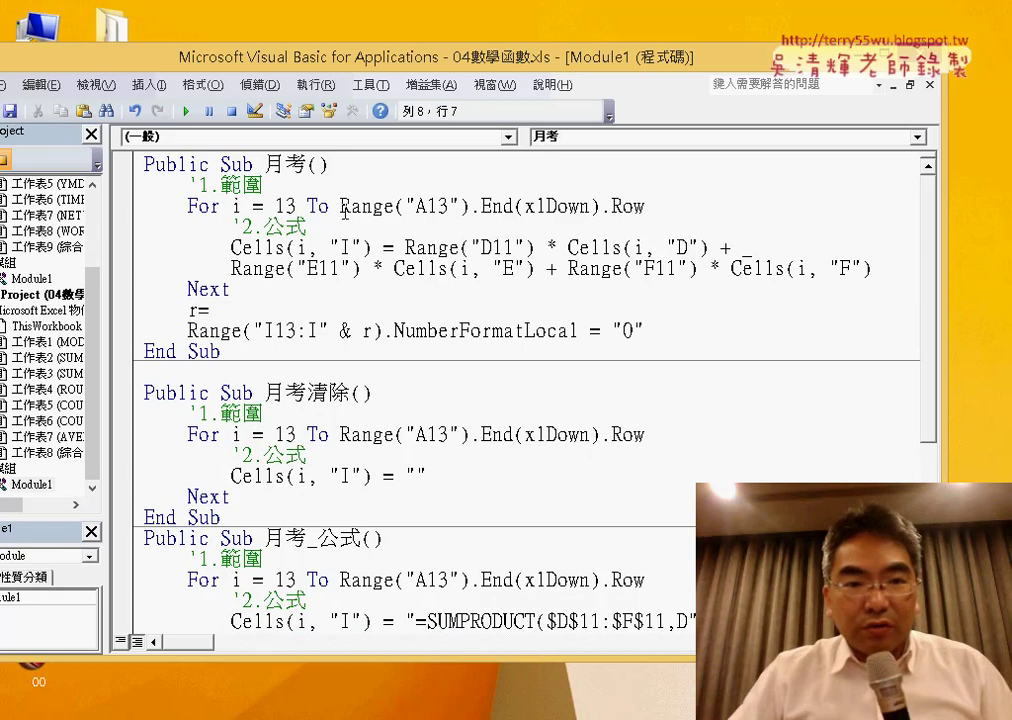
left_click(363, 330)
left_click(489, 453)
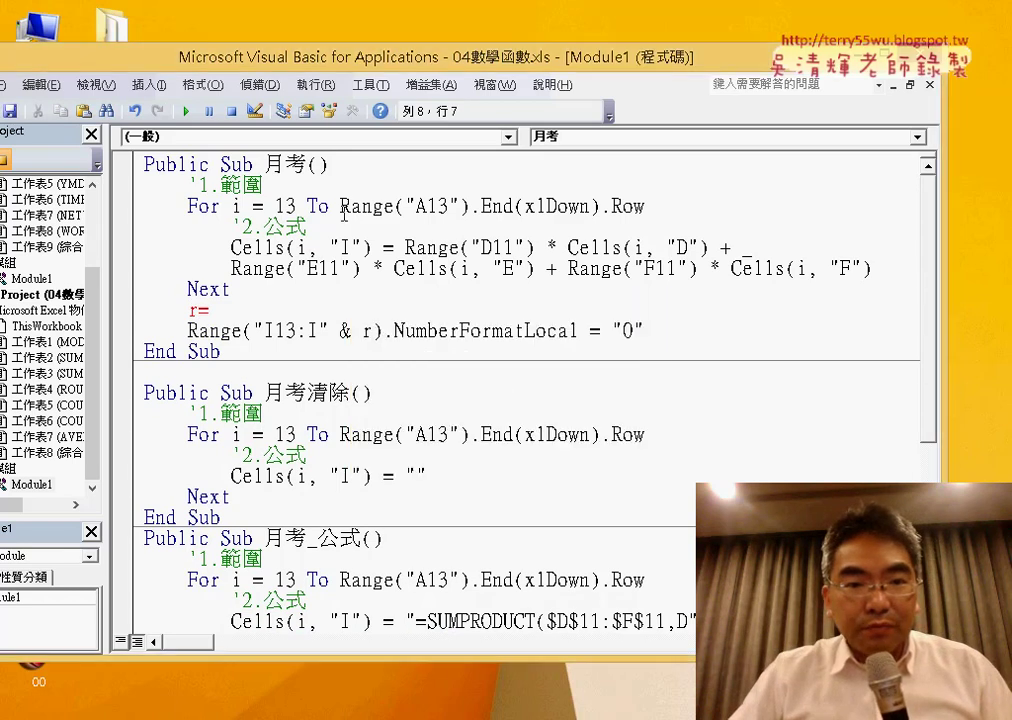
left_click_drag(341, 206, 645, 206)
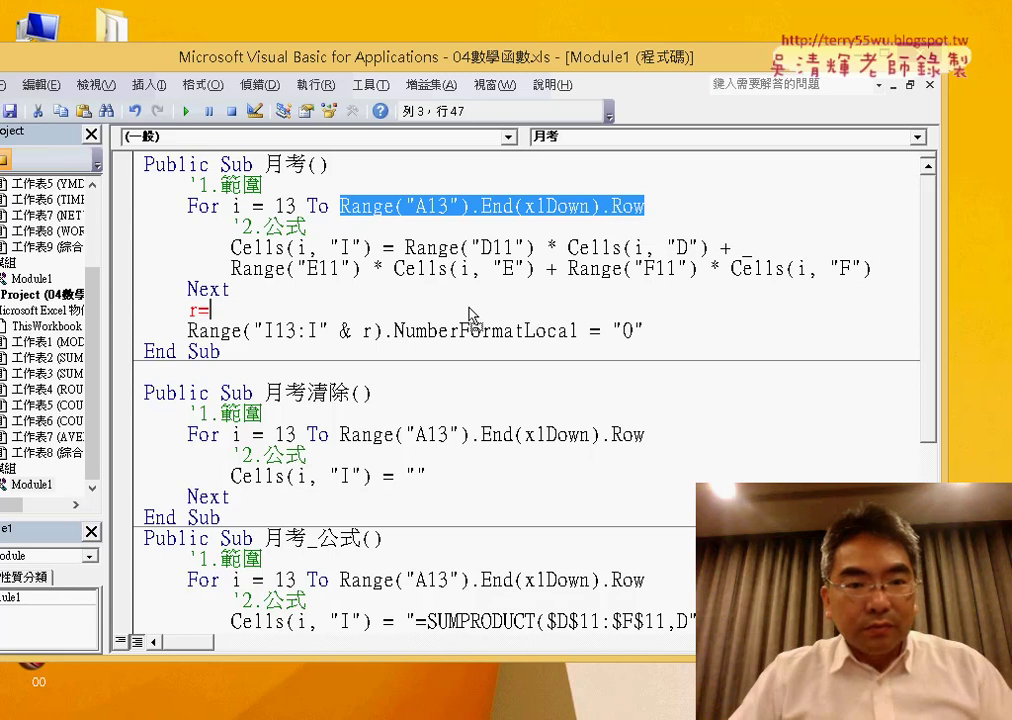
type("Range(\"A13\").End(xlDown).Row")
left_click(505, 371)
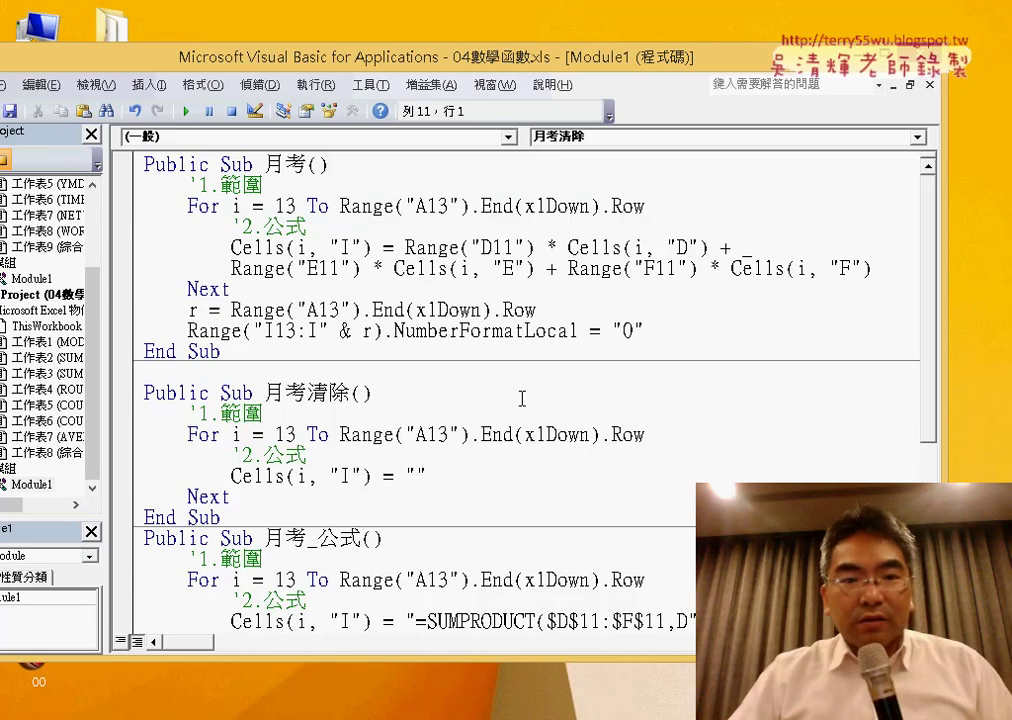
Step: Move the r assignment to the macro's start and change the loop to For i = 13 To r
left_click_drag(537, 310, 210, 310)
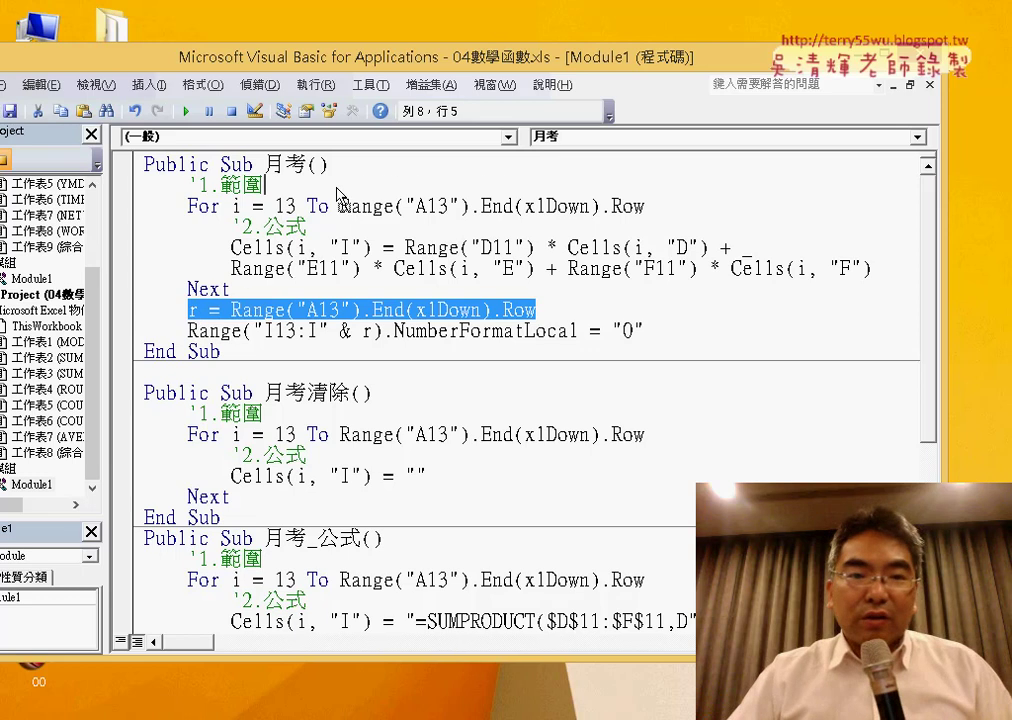
left_click_drag(338, 195, 268, 186)
key("Return")
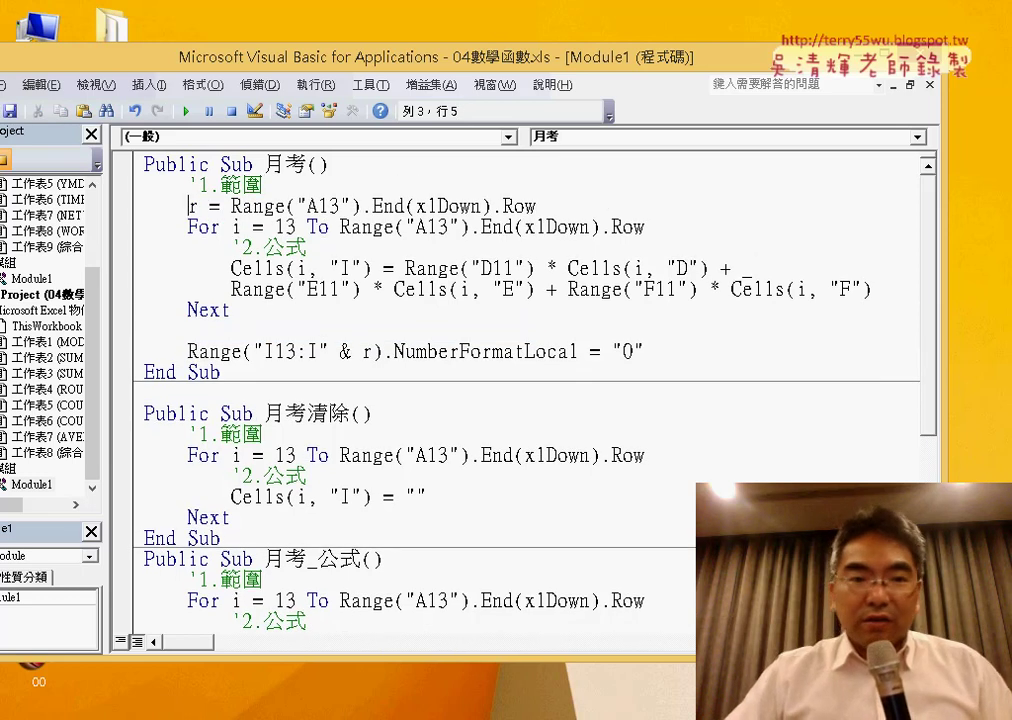
left_click_drag(341, 228, 647, 228)
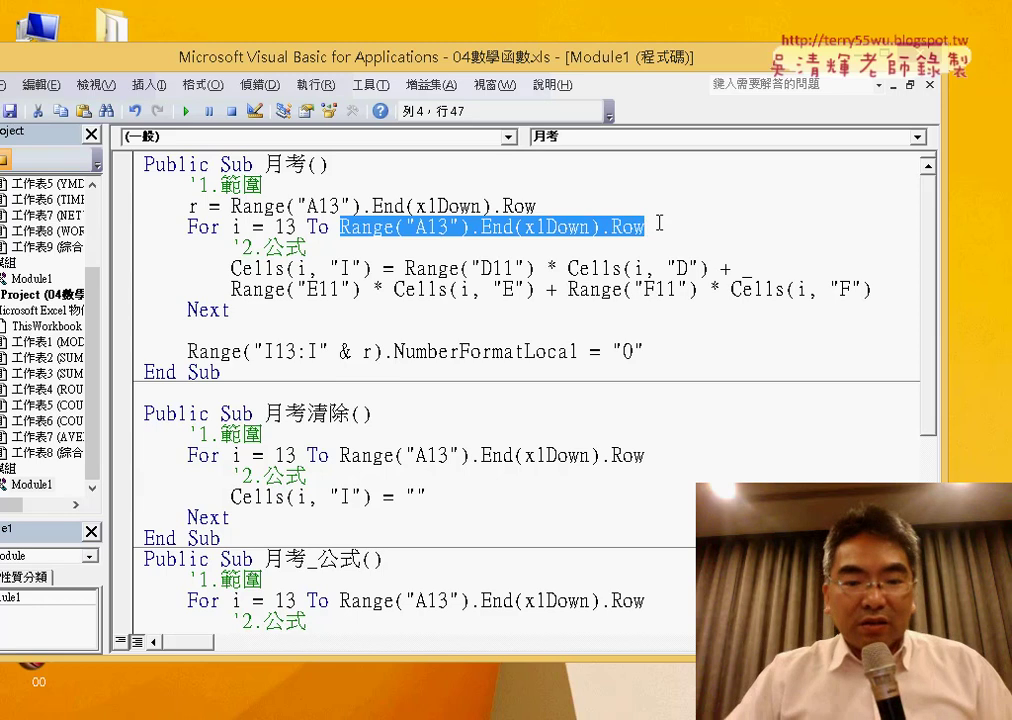
type("r i = 13 To r")
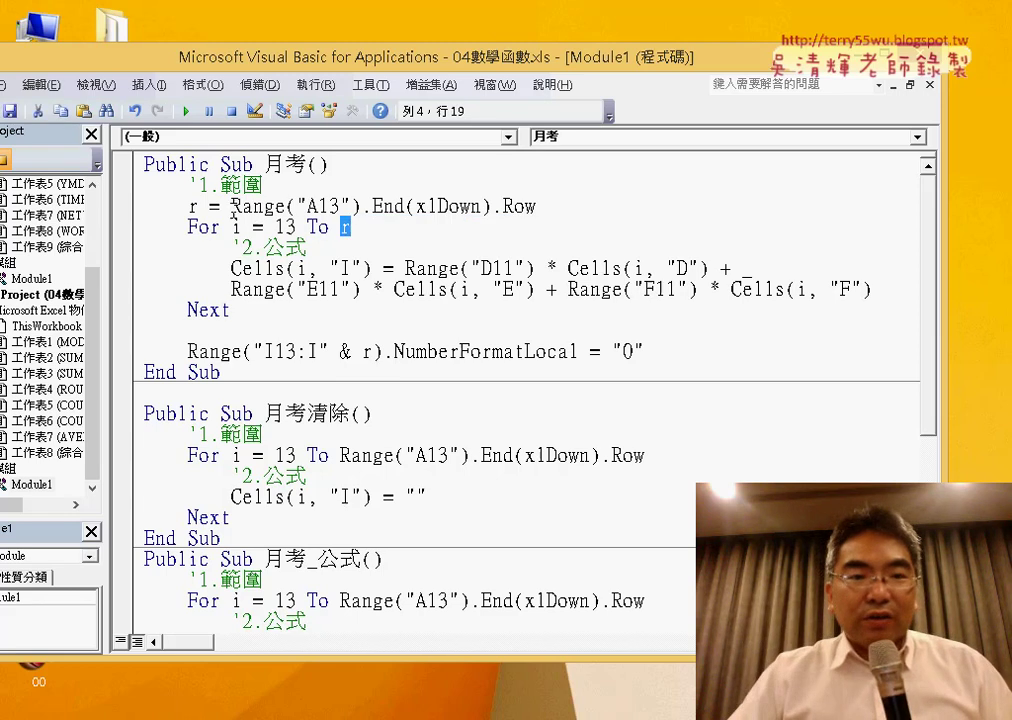
left_click_drag(232, 208, 551, 215)
double_click(366, 352)
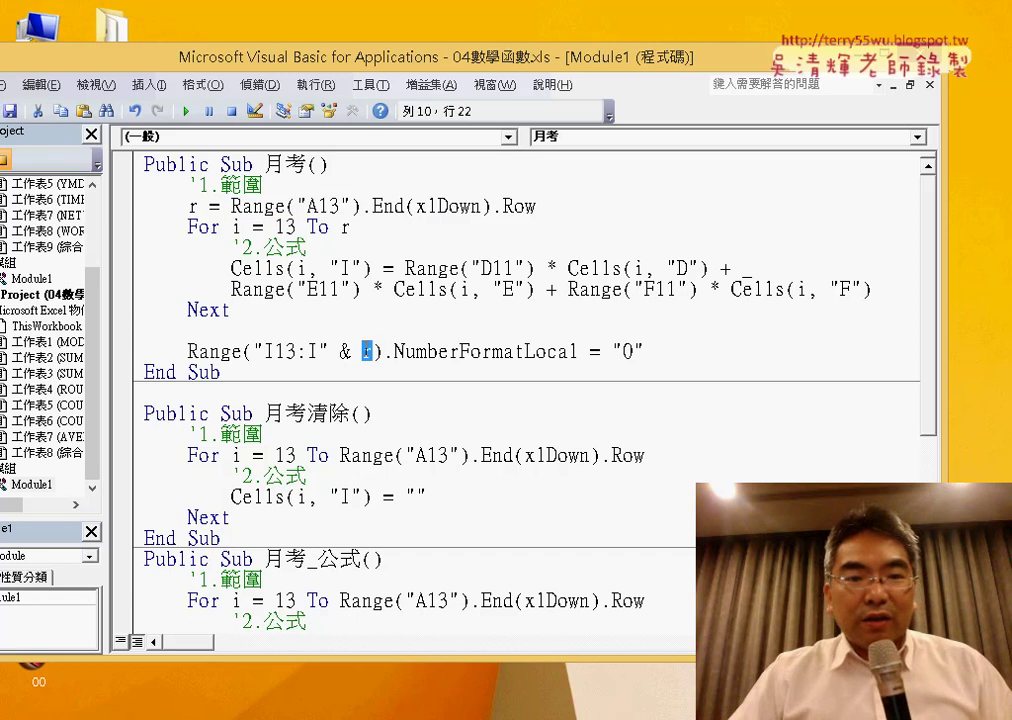
double_click(192, 206)
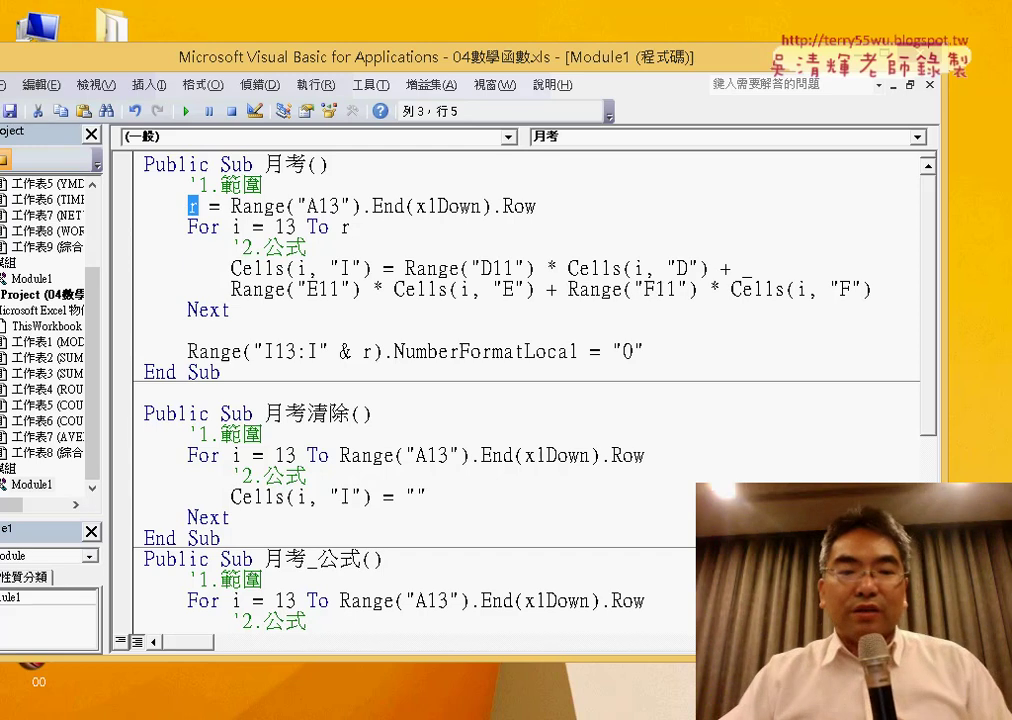
Step: Clear the previous VBA results from I13:I27 on the worksheet
left_click(145, 645)
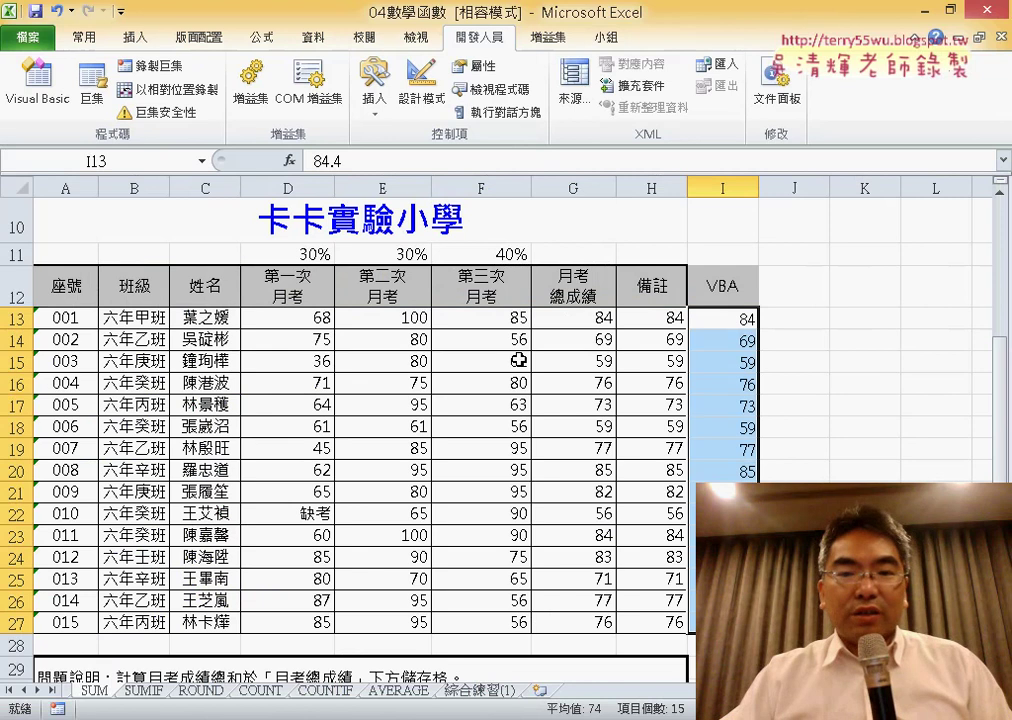
left_click_drag(724, 320, 724, 622)
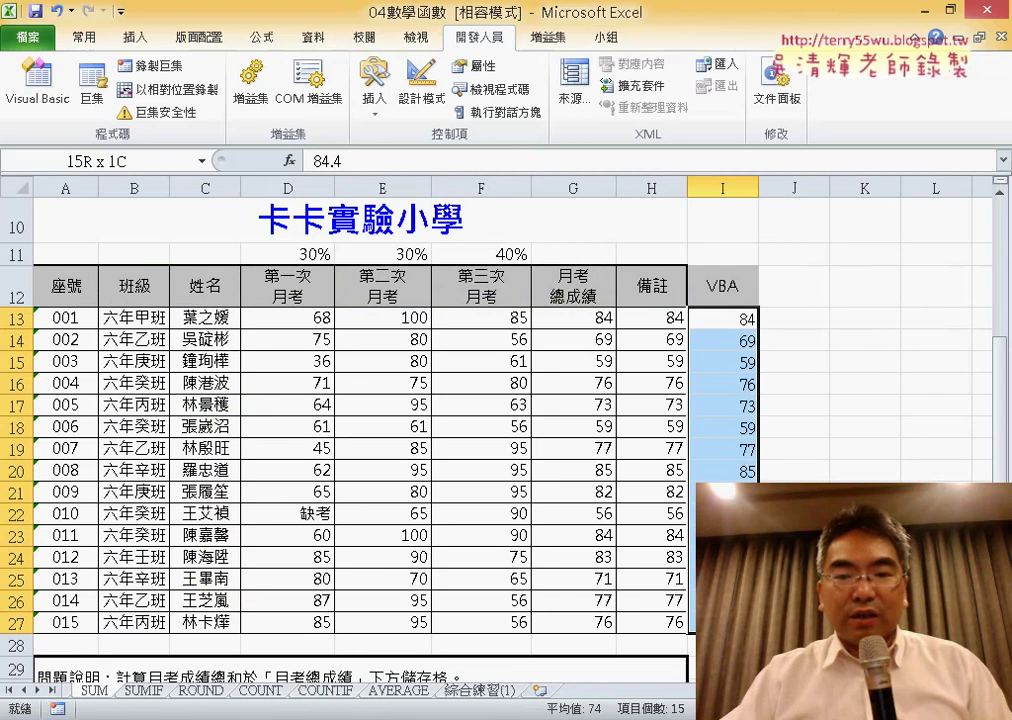
key("Delete")
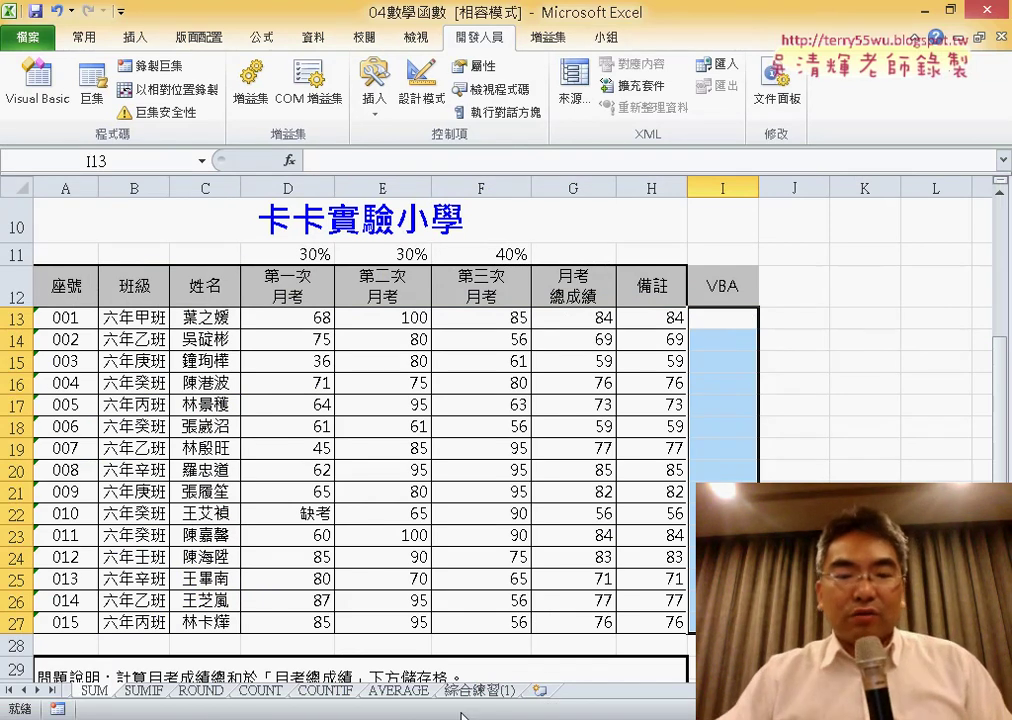
Step: Set a breakpoint on the NumberFormatLocal line and run 月考 beside the worksheet until it pauses
left_click(353, 638)
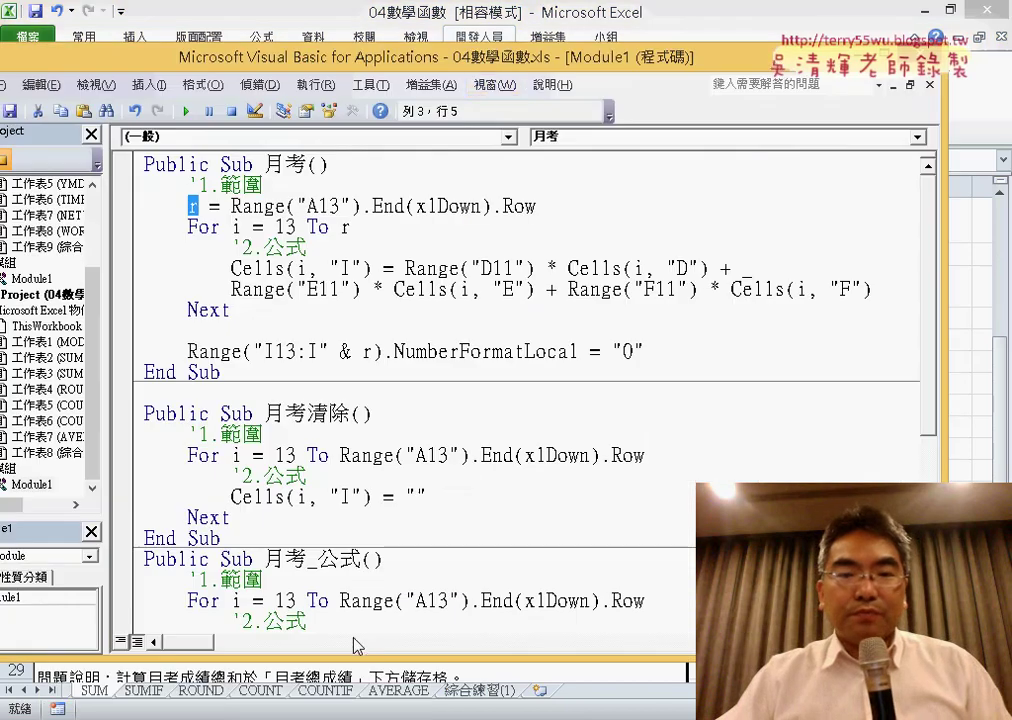
left_click_drag(497, 57, 805, 262)
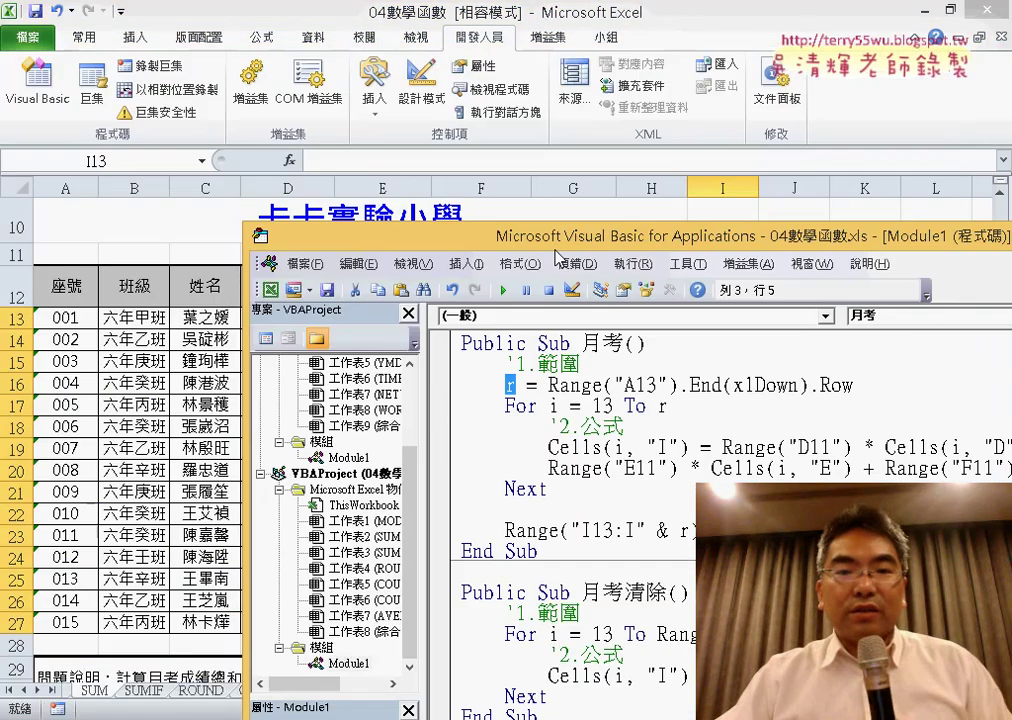
left_click_drag(556, 240, 918, 83)
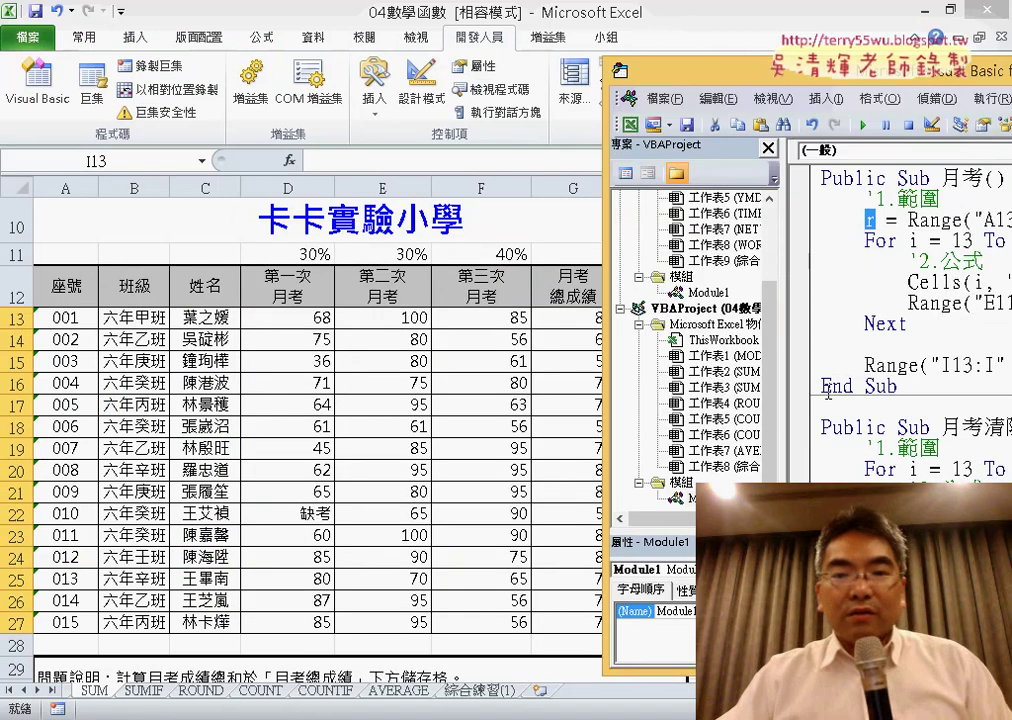
left_click(800, 367)
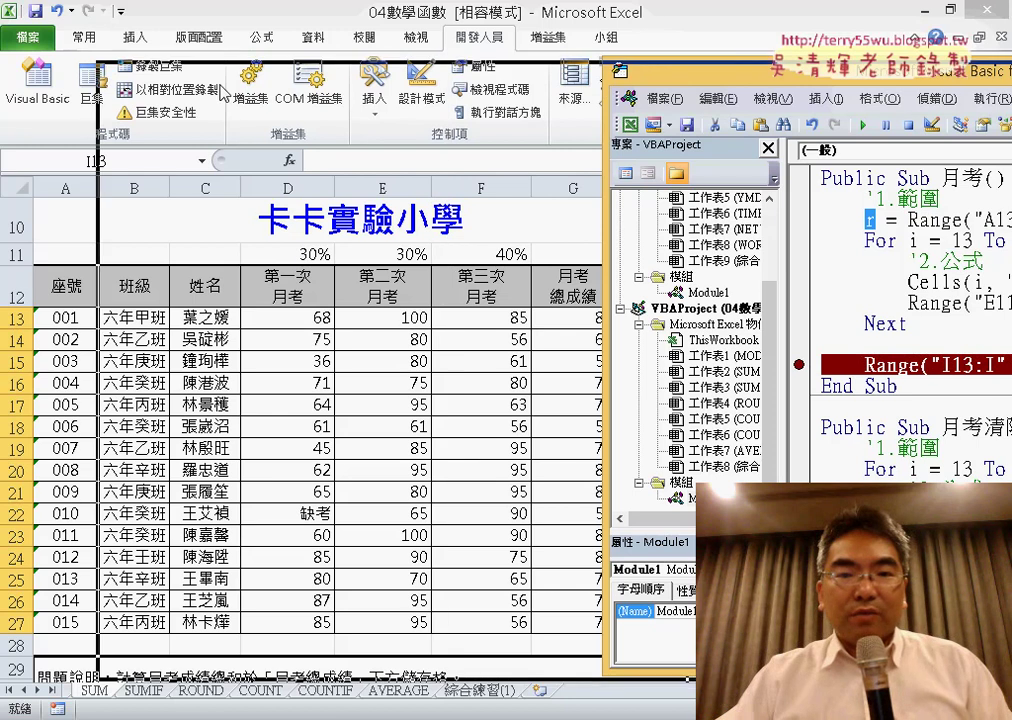
left_click_drag(598, 85, 871, 314)
left_click_drag(943, 320, 694, 313)
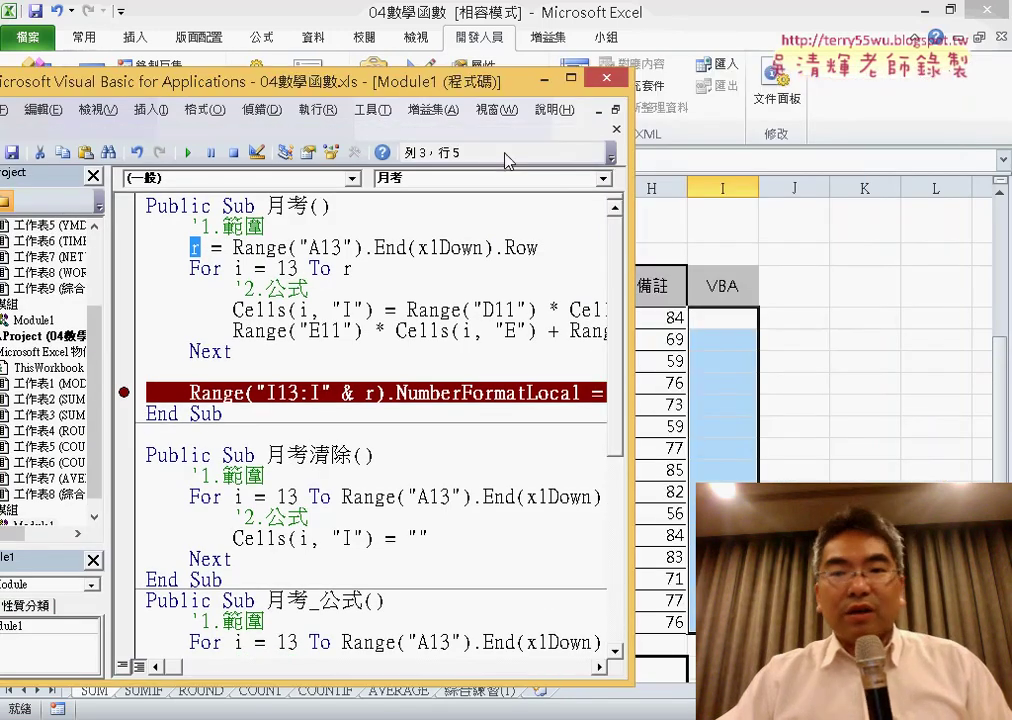
left_click_drag(498, 90, 545, 82)
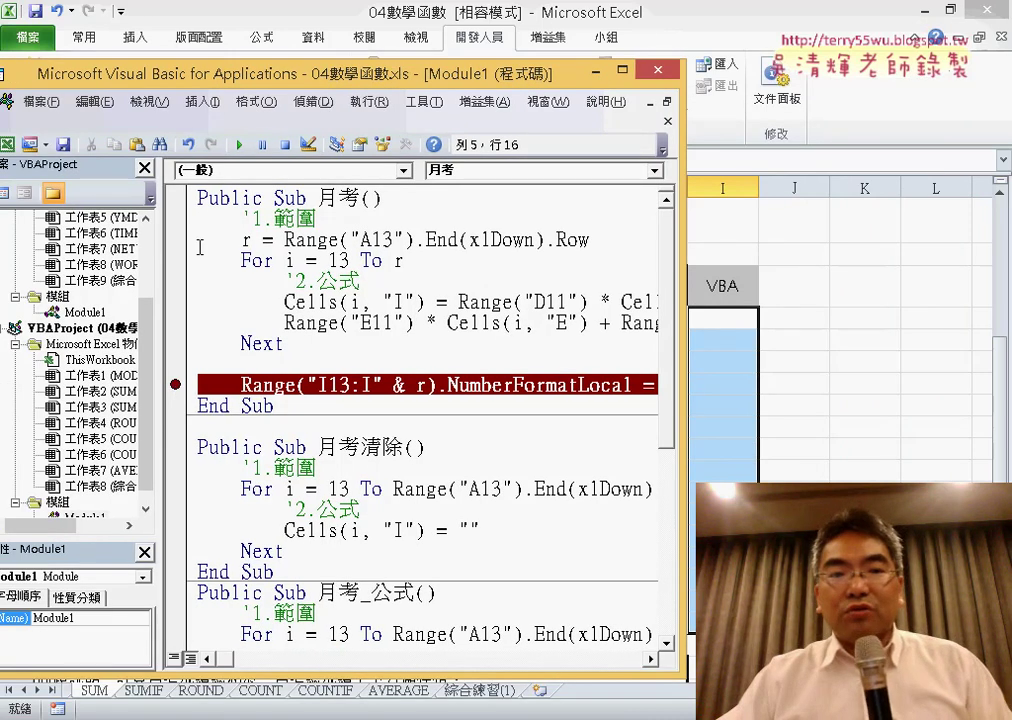
left_click(238, 148)
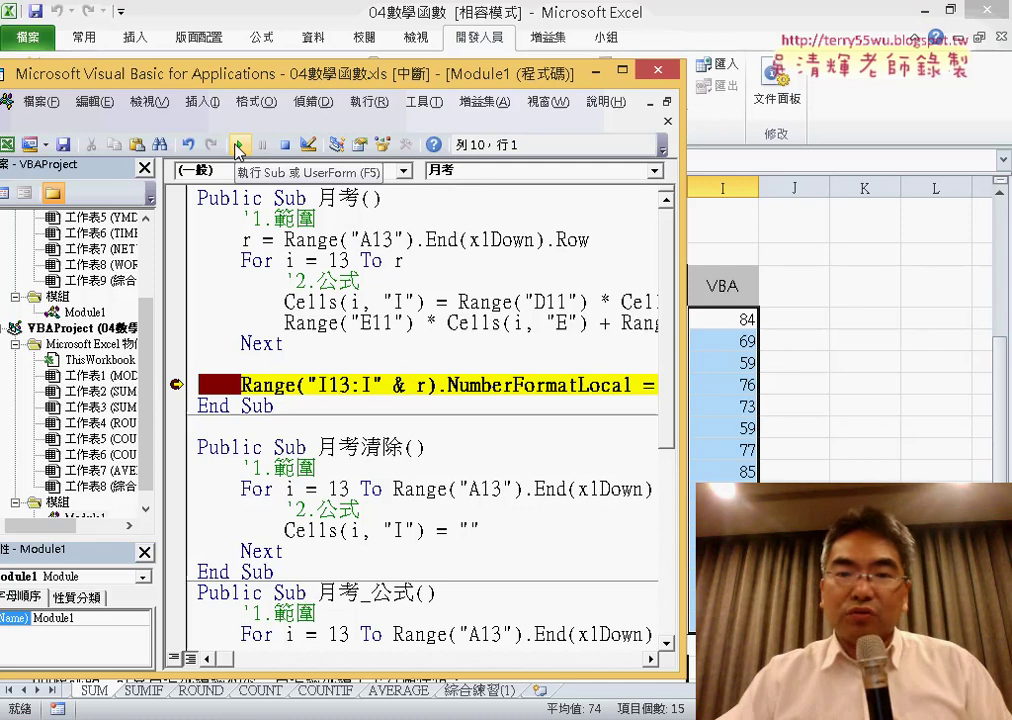
Step: Show one more decimal place in I13:I27 to reveal 84.4, 68.9, 59.2
left_click_drag(737, 323, 737, 622)
left_click(85, 37)
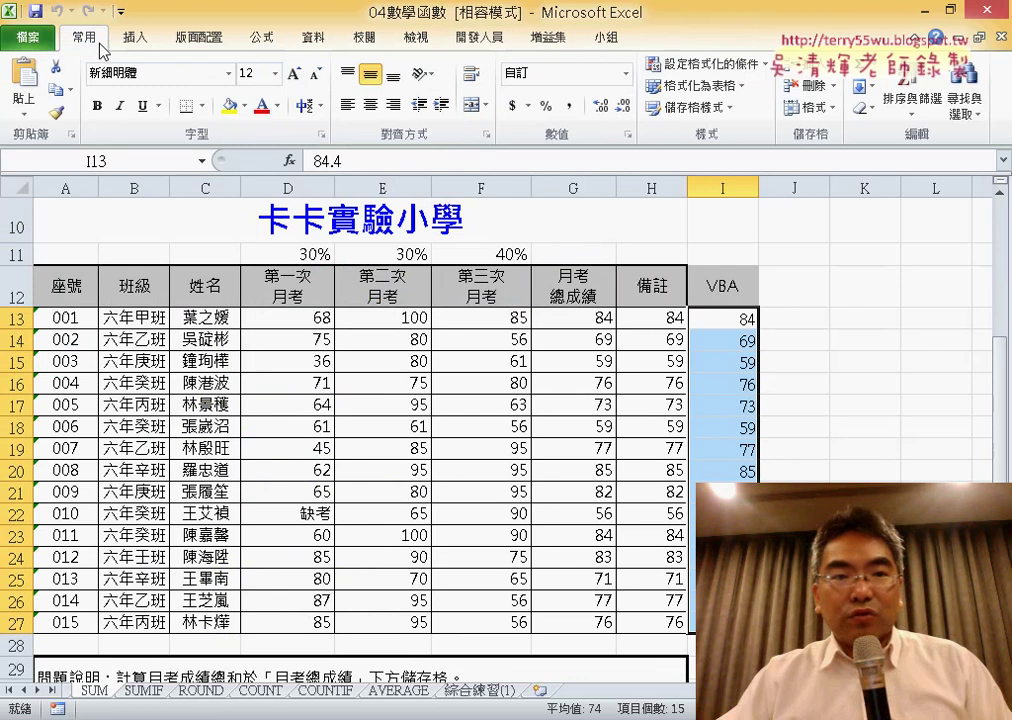
left_click(600, 106)
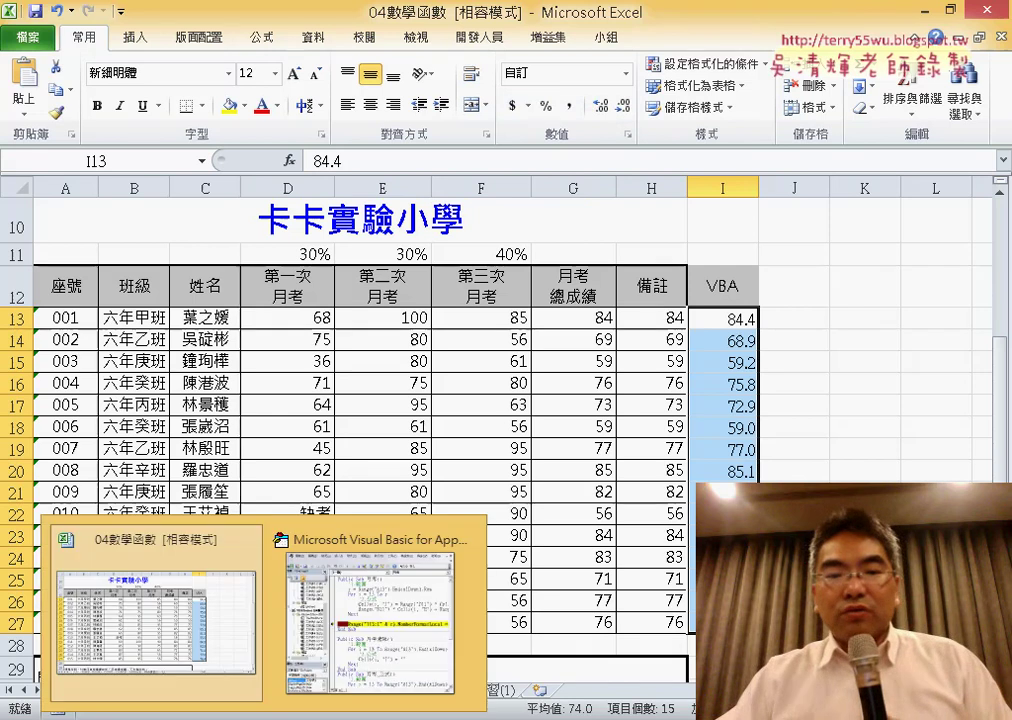
Step: Step over the paused NumberFormatLocal line with F8, rounding column I to whole numbers
left_click(400, 590)
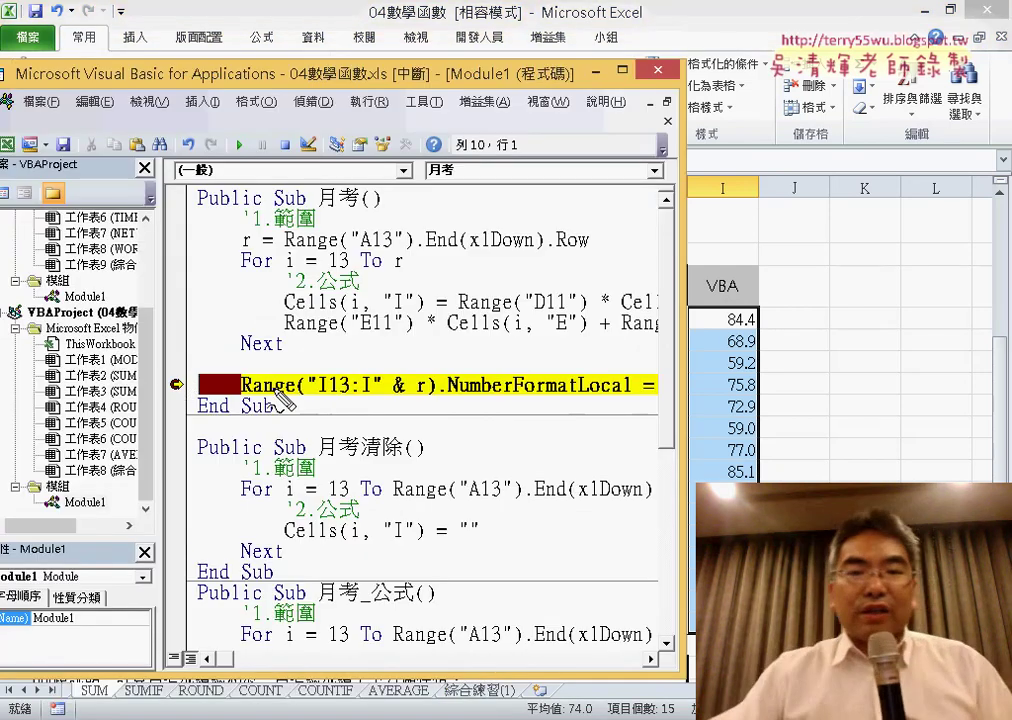
left_click_drag(205, 350, 190, 410)
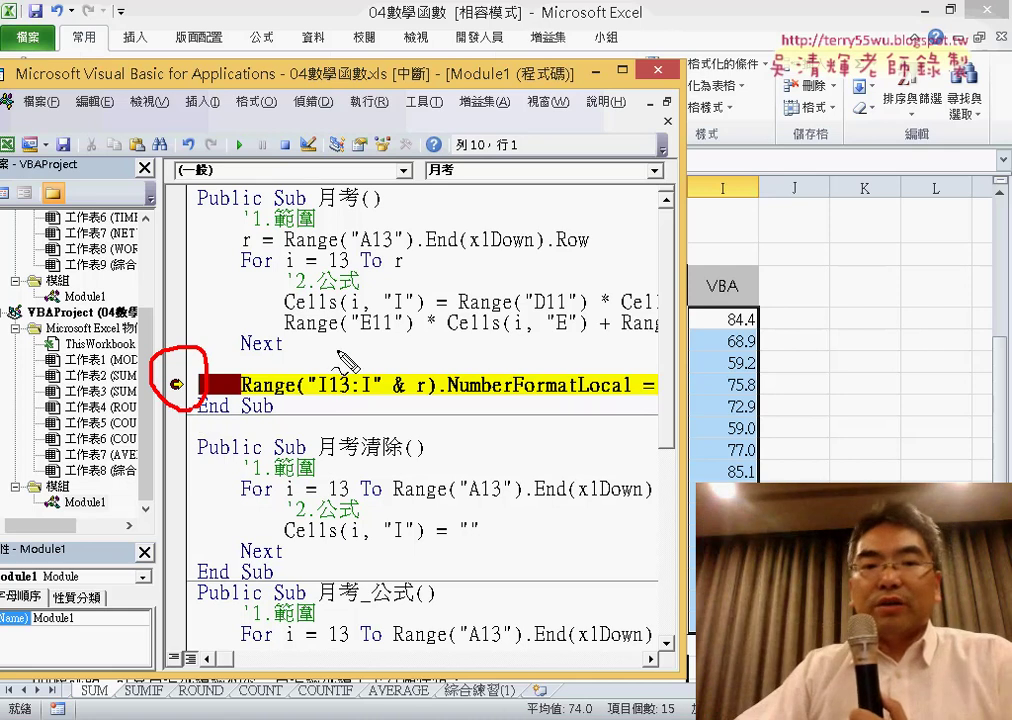
mouse_move(340, 361)
left_mouse_down()
mouse_move(350, 339)
mouse_move(338, 343)
left_mouse_up()
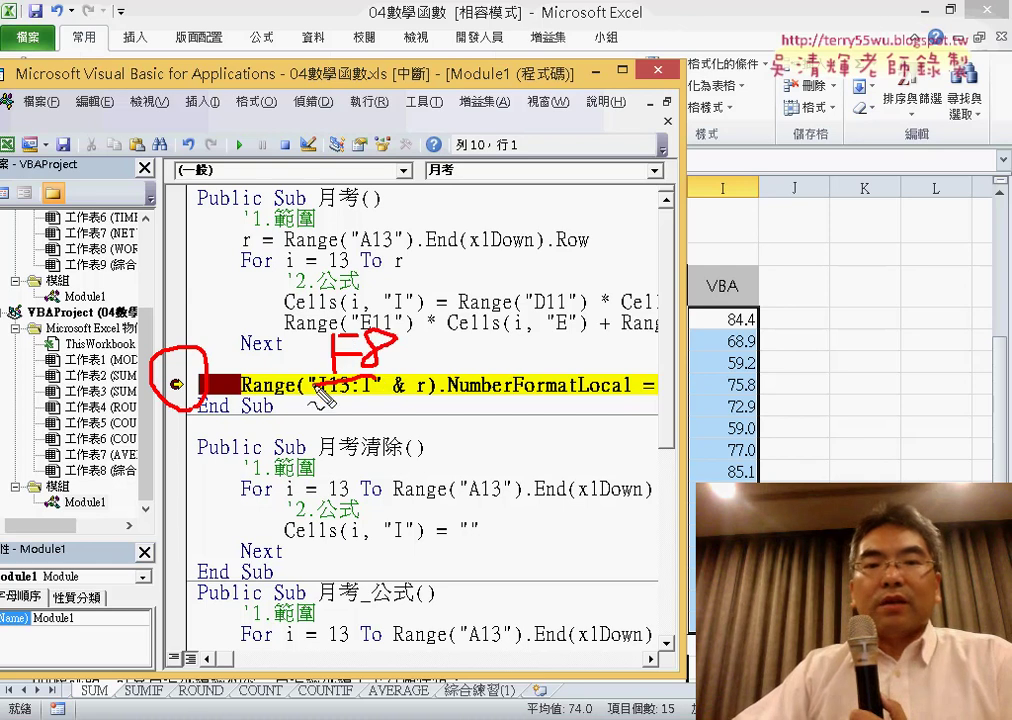
left_click_drag(322, 398, 403, 333)
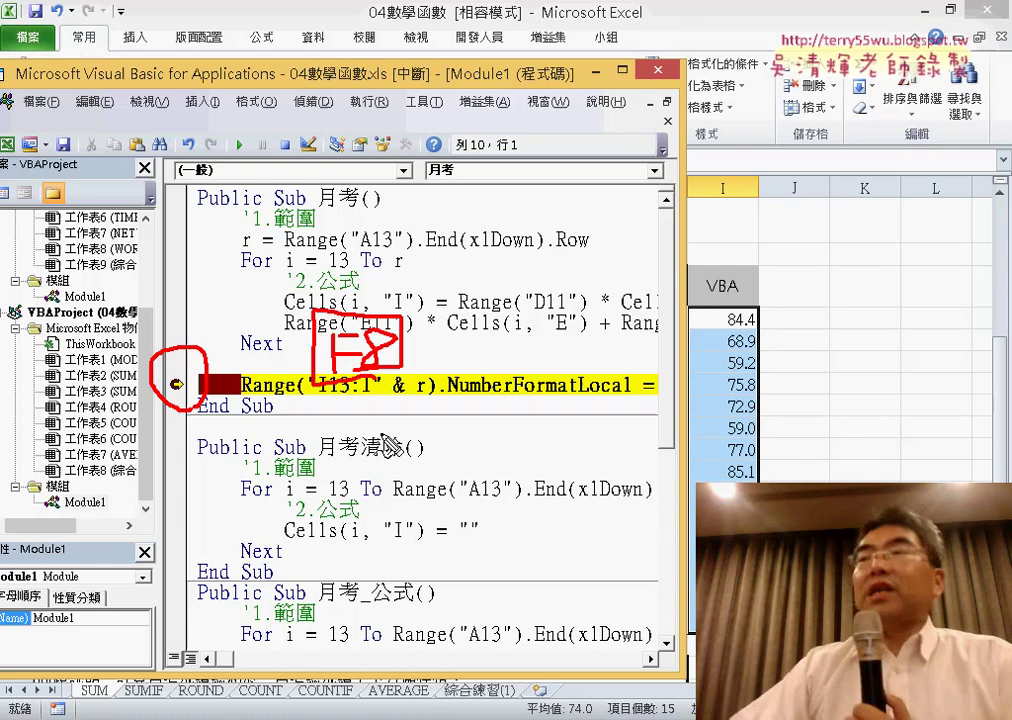
key("Escape")
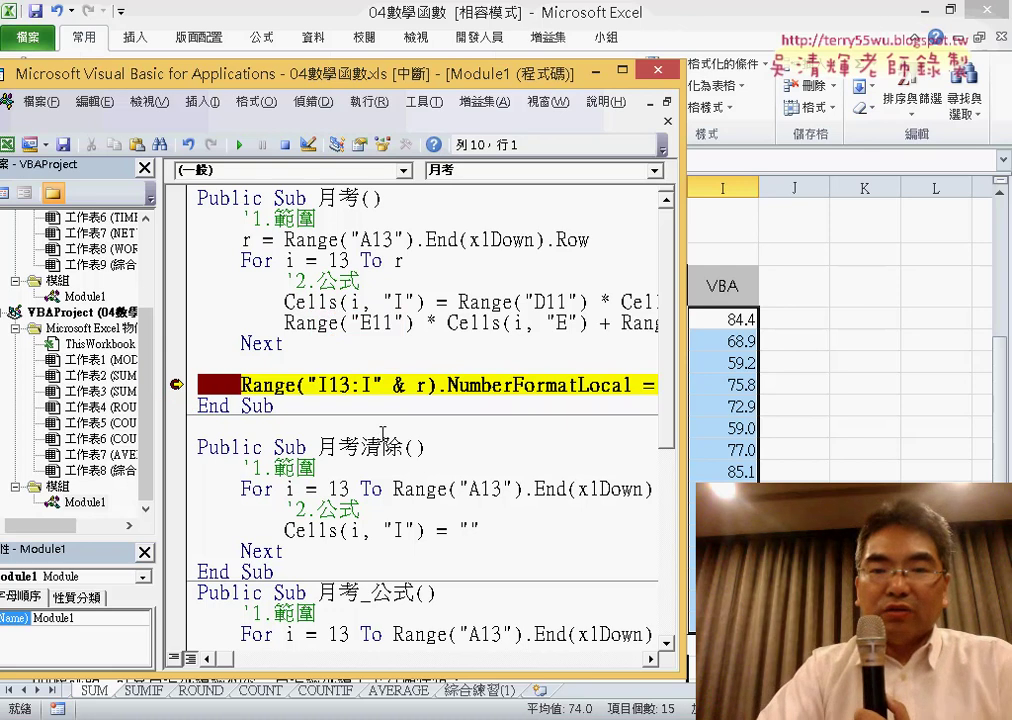
key("F8")
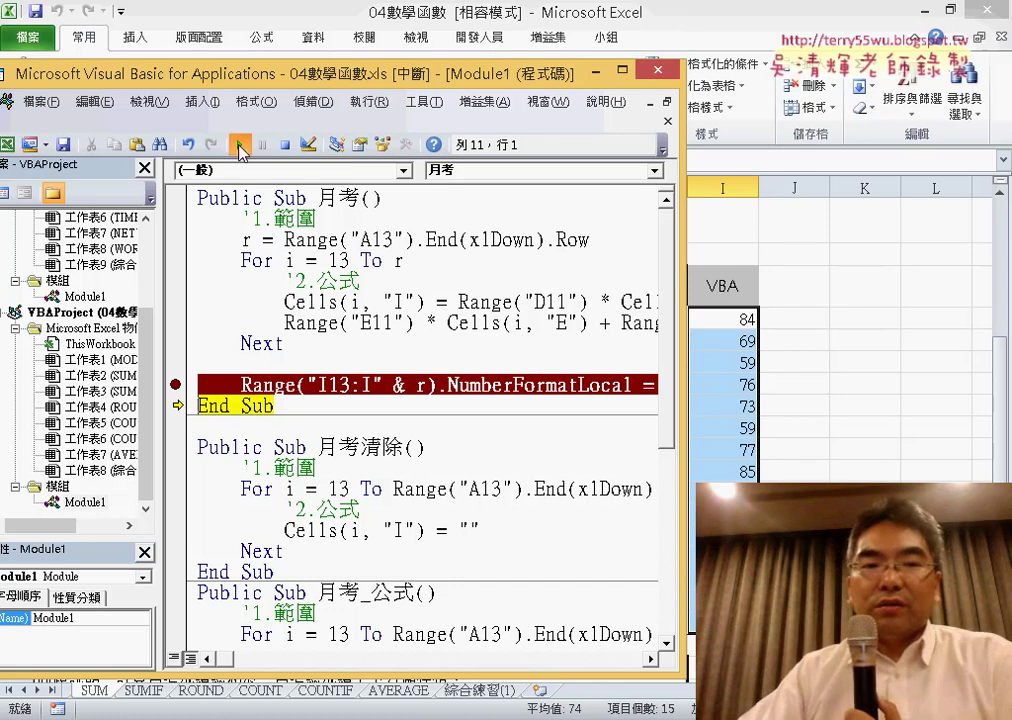
Step: Reset the paused macro, remove the breakpoint, and widen the code window
left_click(239, 148)
left_click(177, 386)
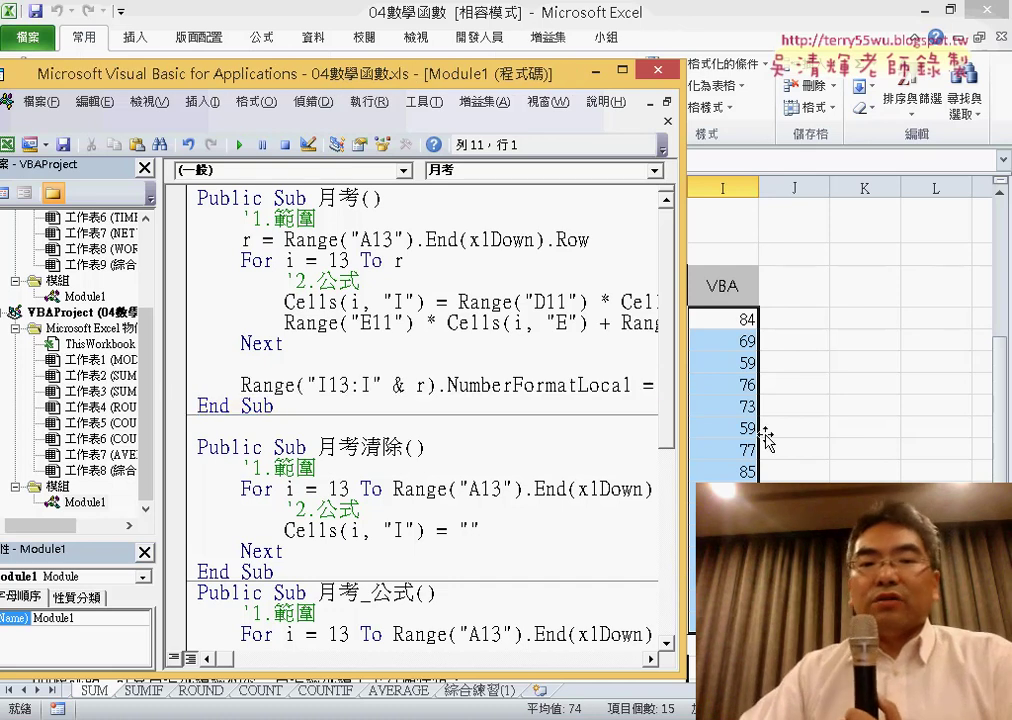
left_click_drag(687, 418, 845, 413)
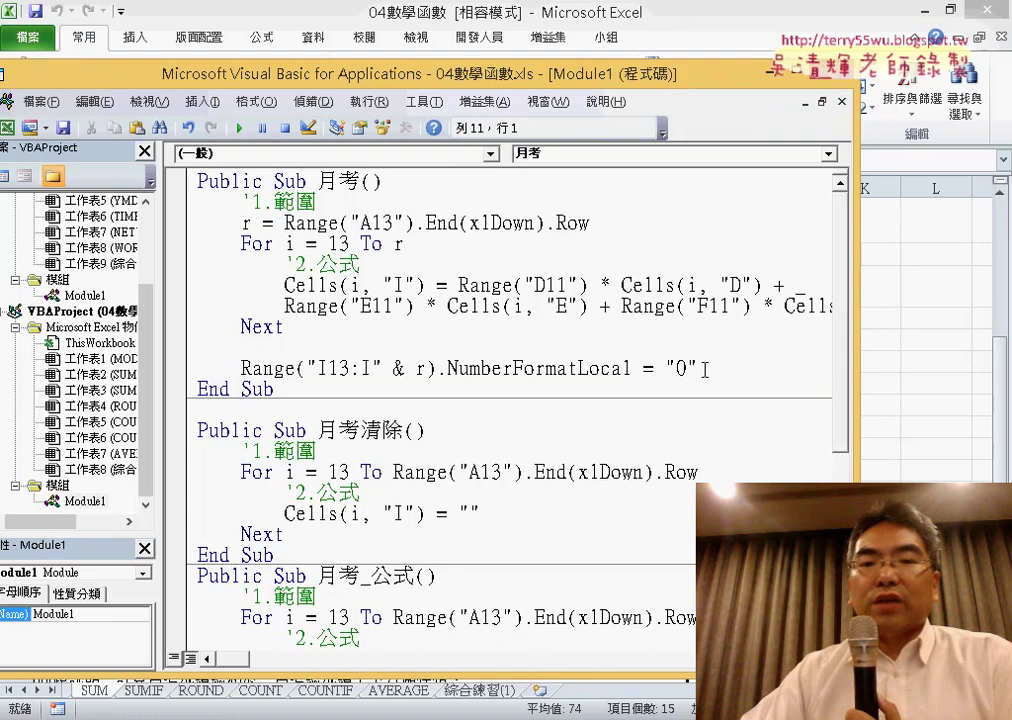
left_click_drag(631, 366, 240, 369)
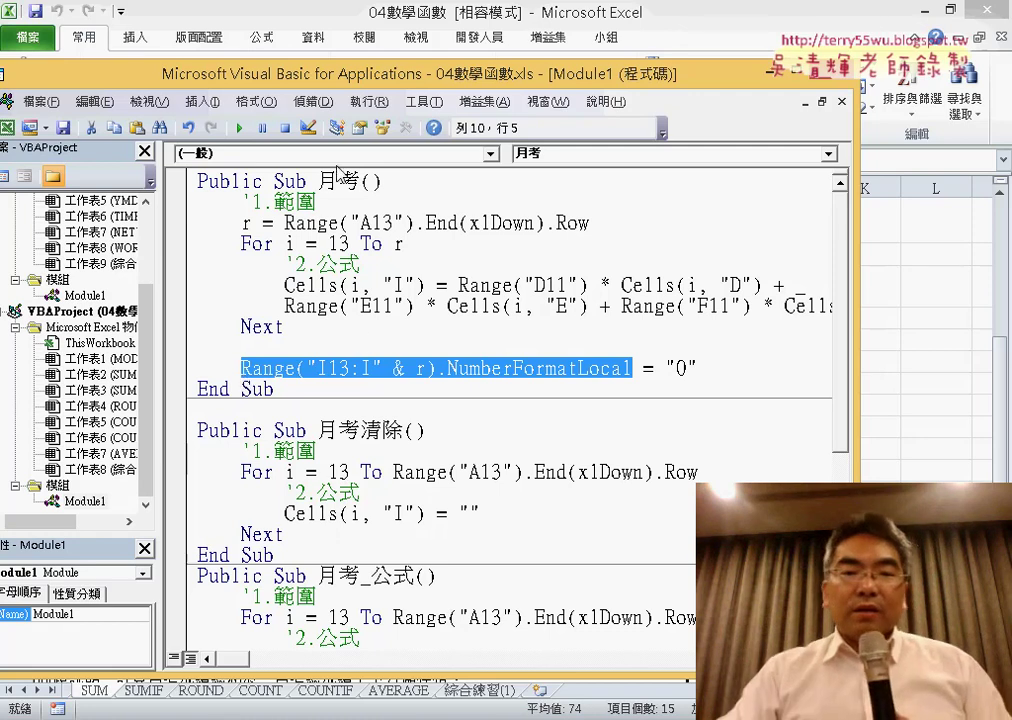
Step: Scroll down to the 月考函數 Function procedure and highlight its Function keyword
scroll(419, 350, "down", 3)
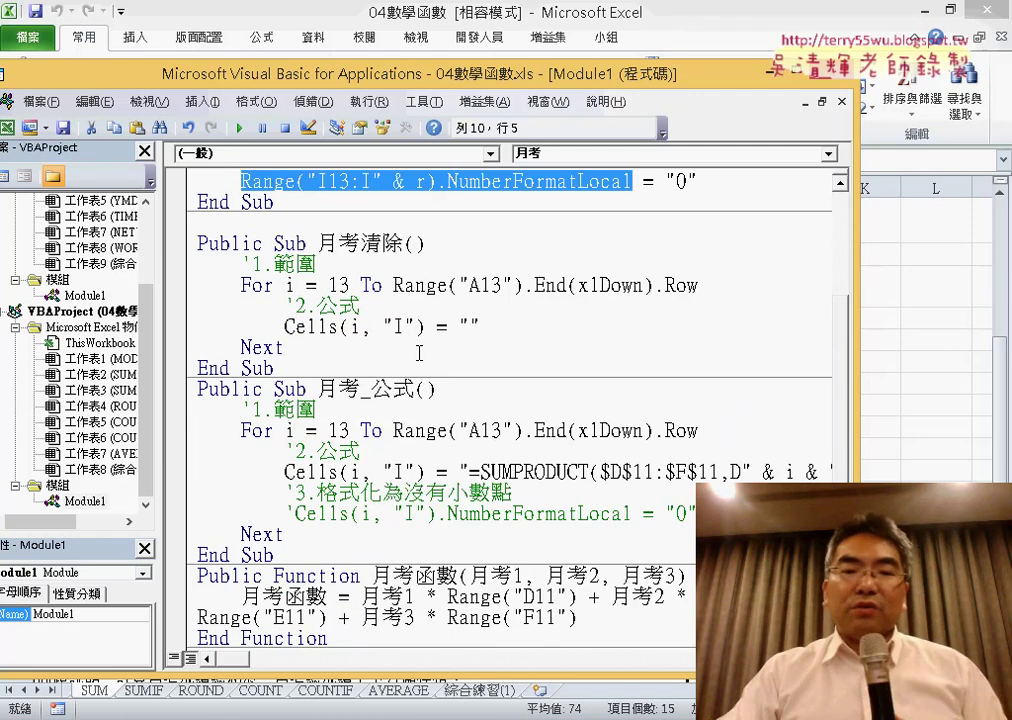
scroll(419, 352, "down", 2)
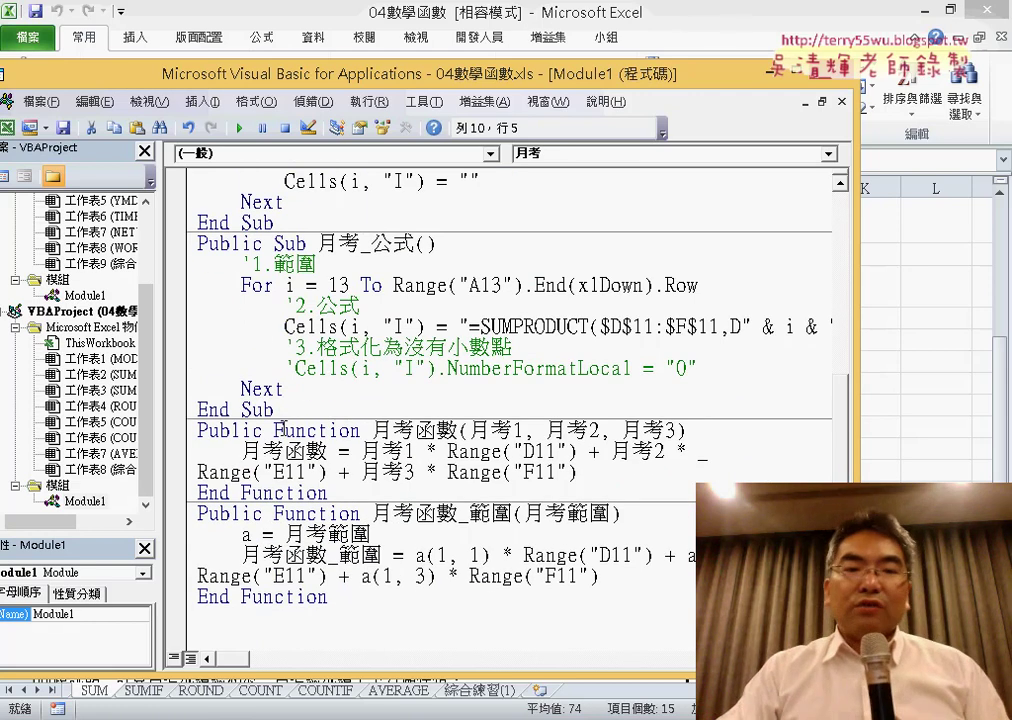
left_click_drag(285, 430, 331, 430)
Step: Clear the existing totals in I13:I27
left_click(915, 429)
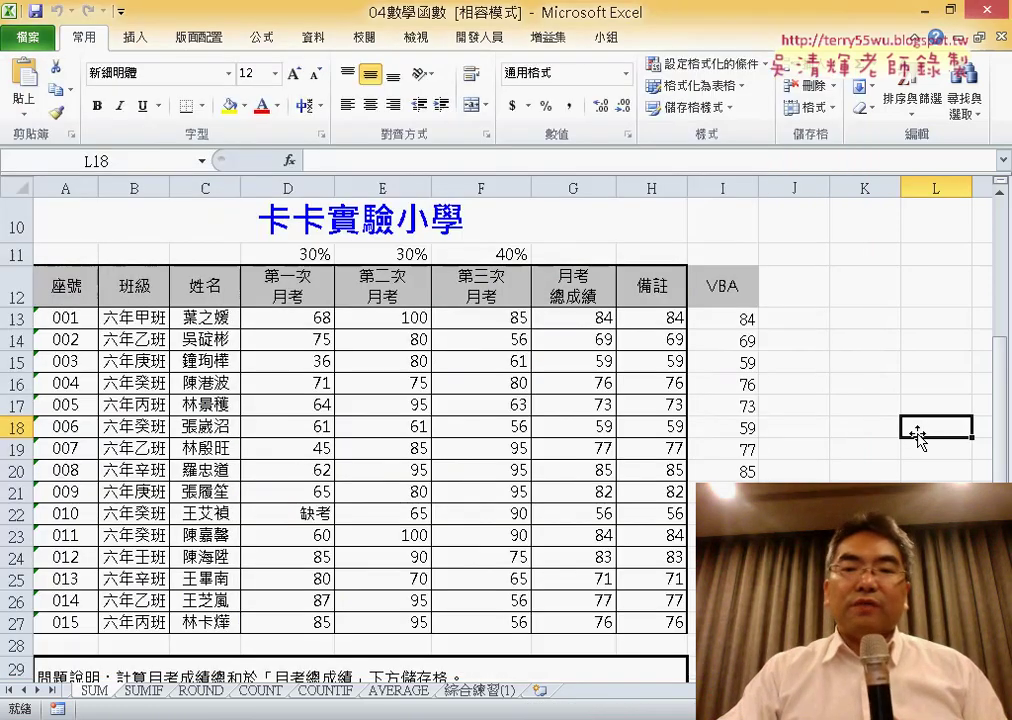
left_click_drag(728, 320, 722, 600)
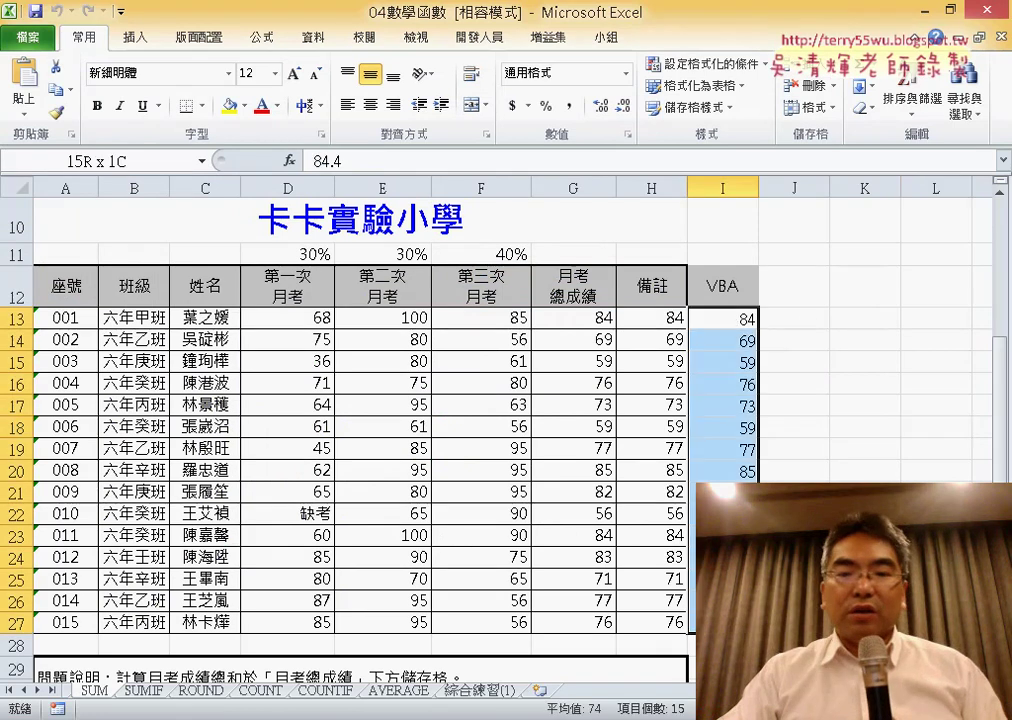
key("Delete")
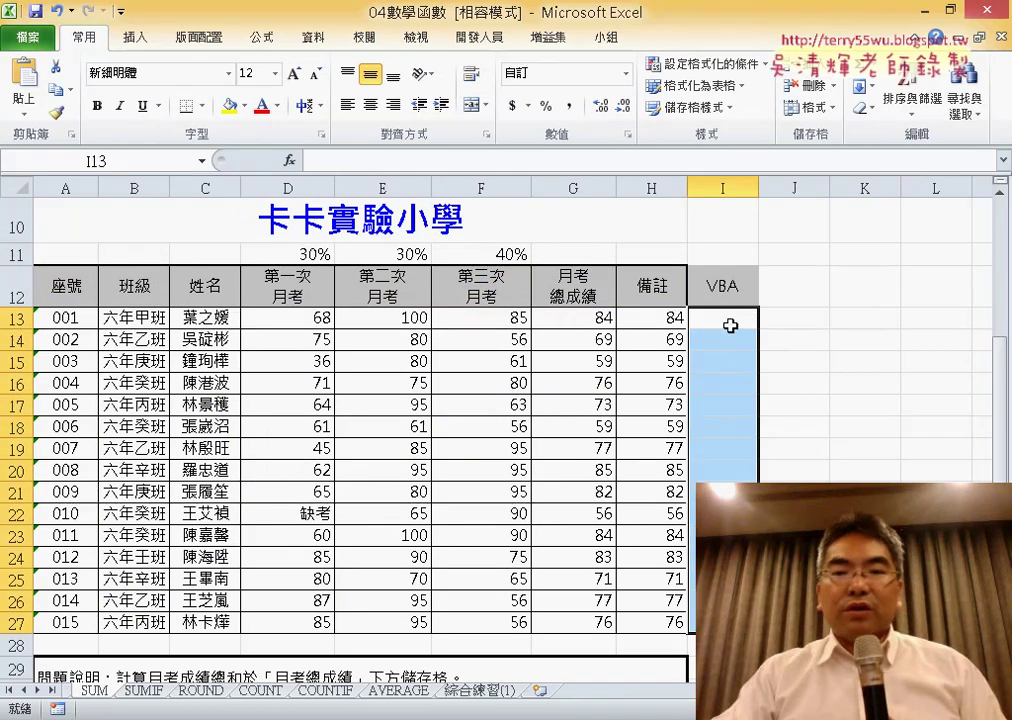
Step: Enter the user-defined =月考函數(D13,E13,F13) in I13 and fill it down to I27
left_click(730, 325)
left_click(289, 160)
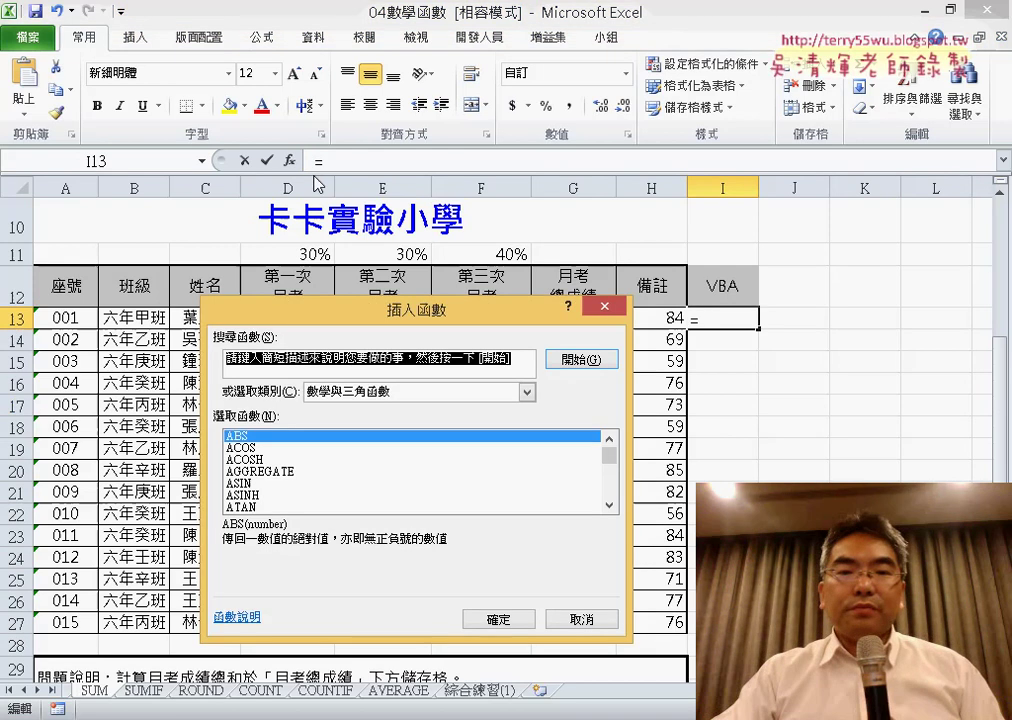
left_click(412, 392)
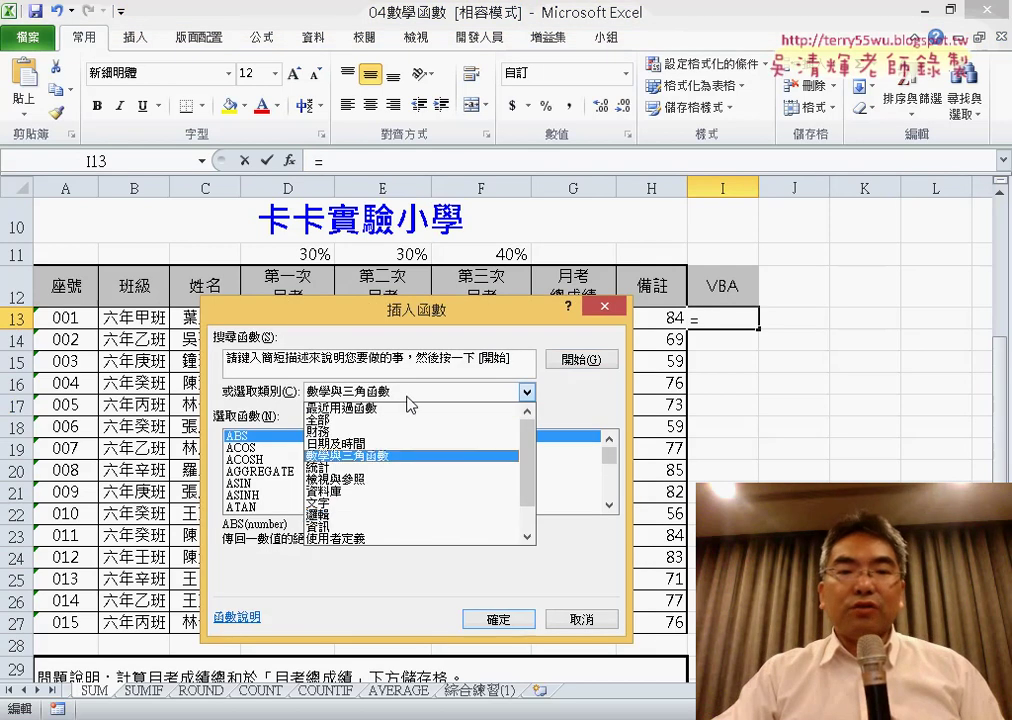
left_click(408, 540)
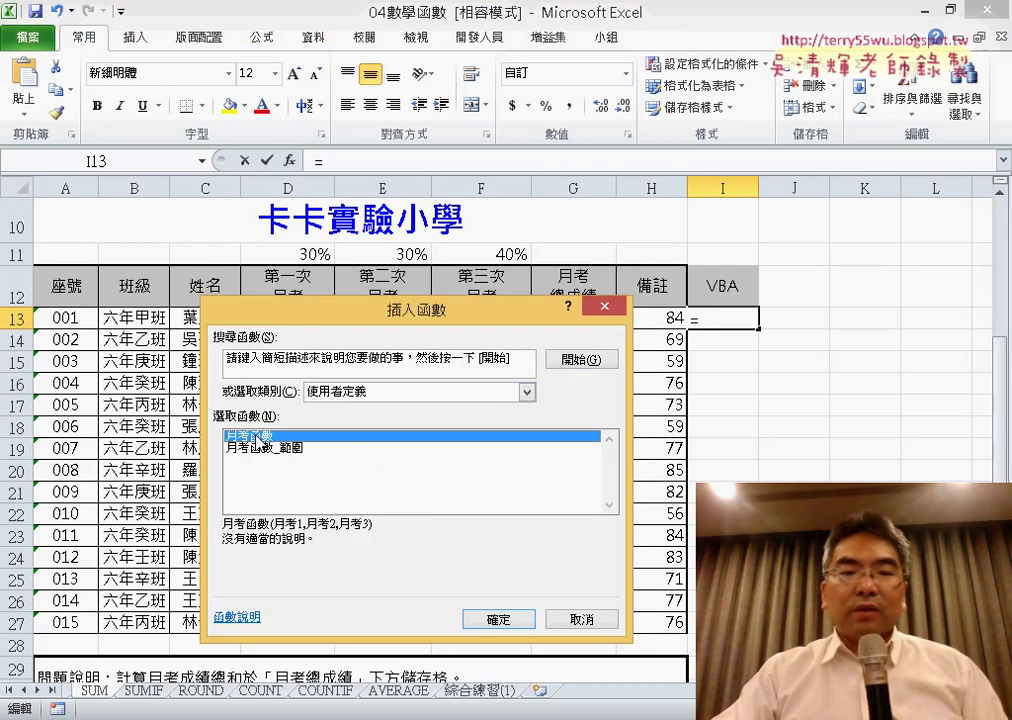
left_click(498, 620)
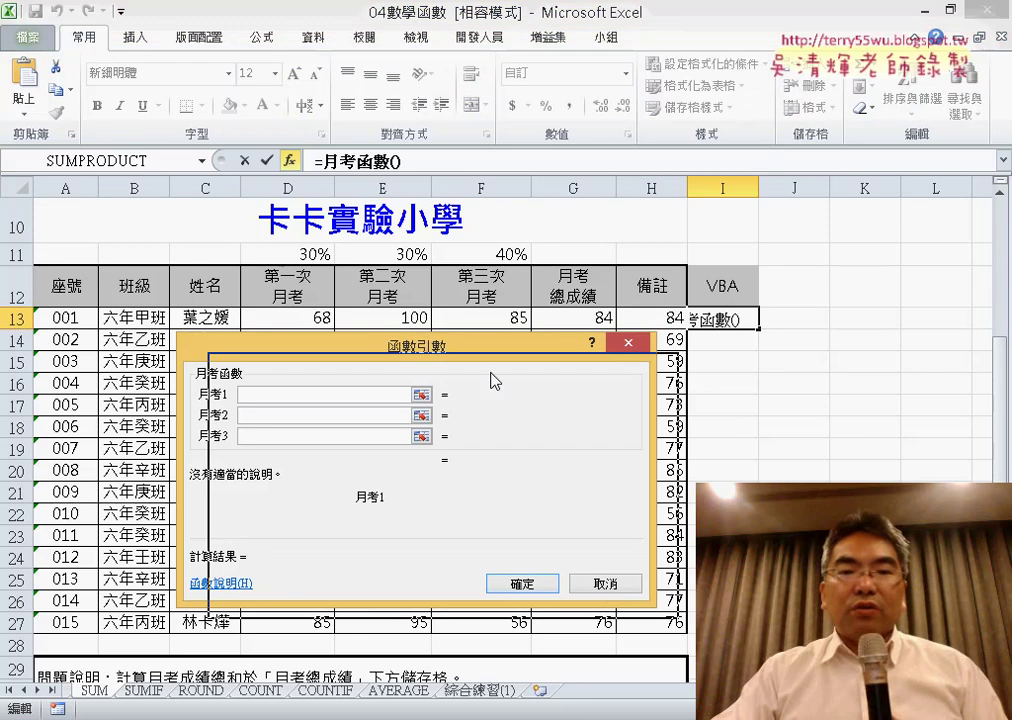
left_click(320, 318)
key("Tab")
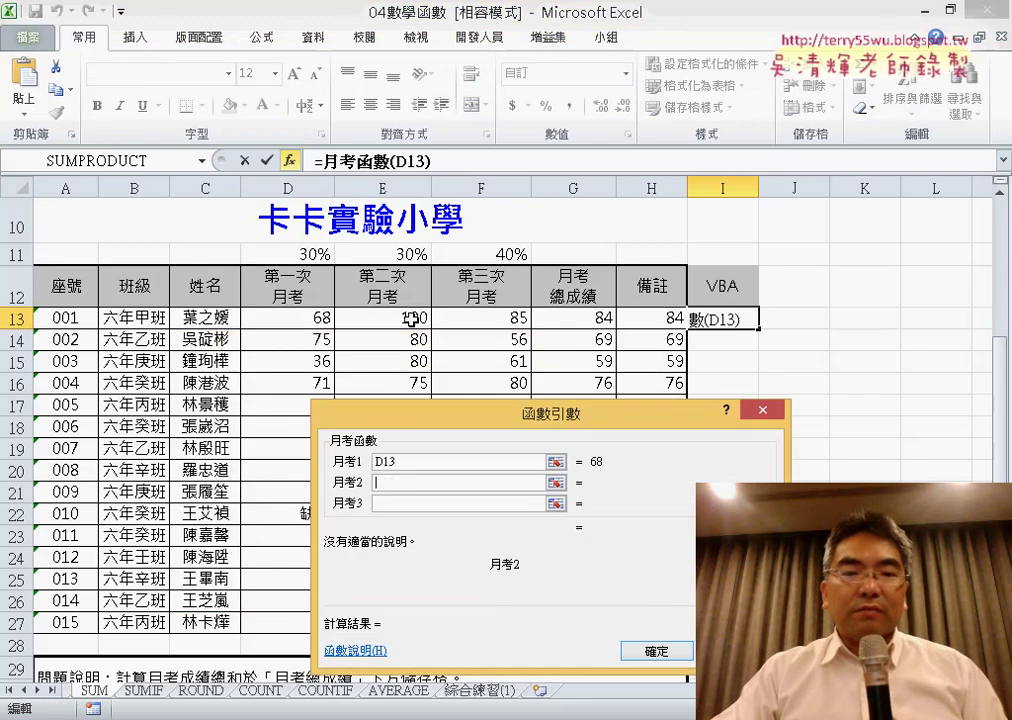
left_click(400, 318)
left_click(422, 503)
left_click(488, 318)
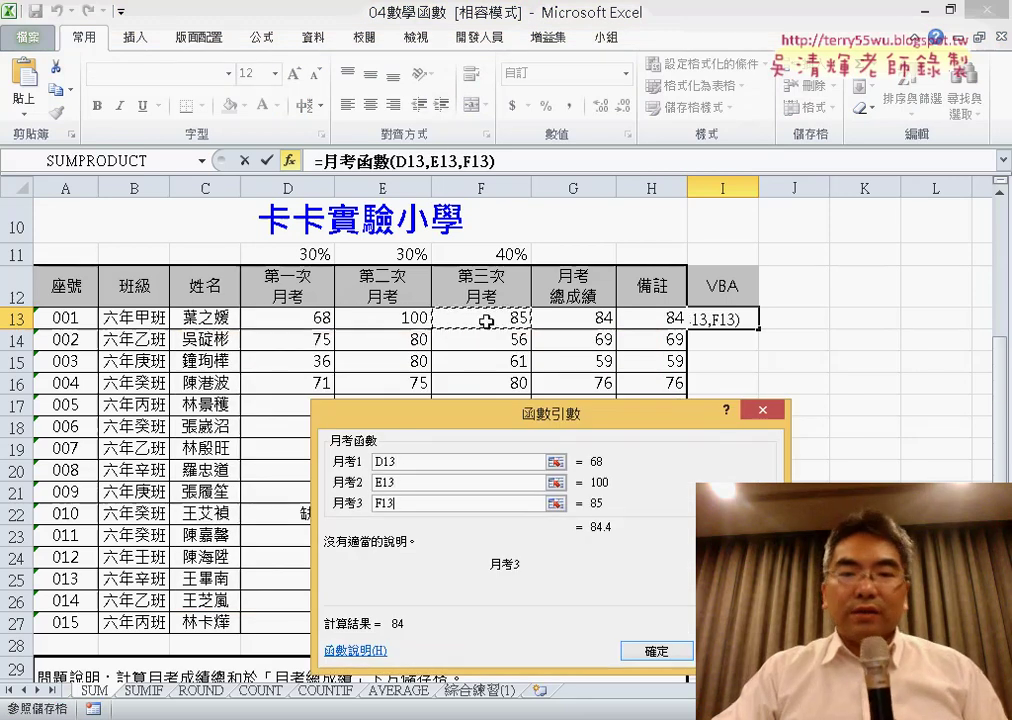
left_click(656, 653)
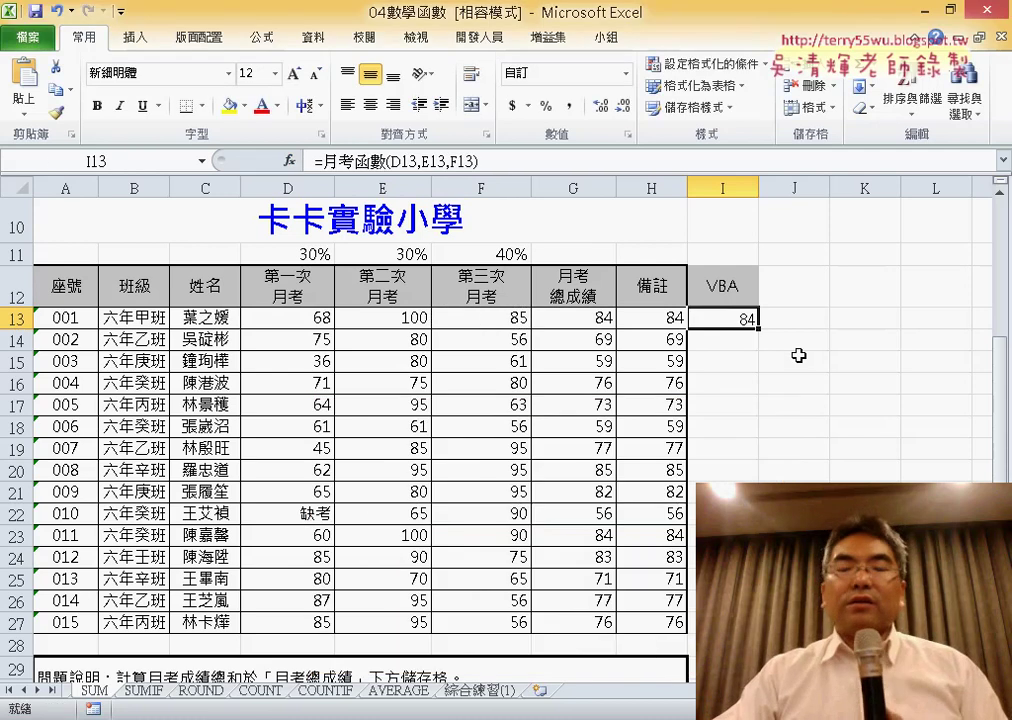
left_click_drag(760, 328, 758, 612)
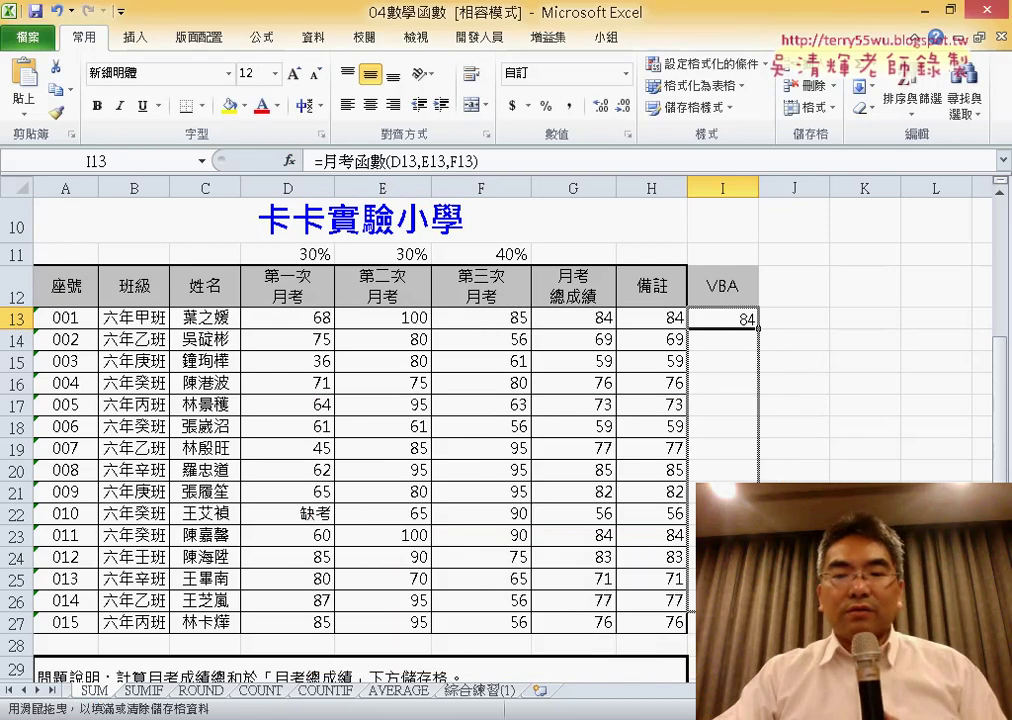
left_click(736, 319)
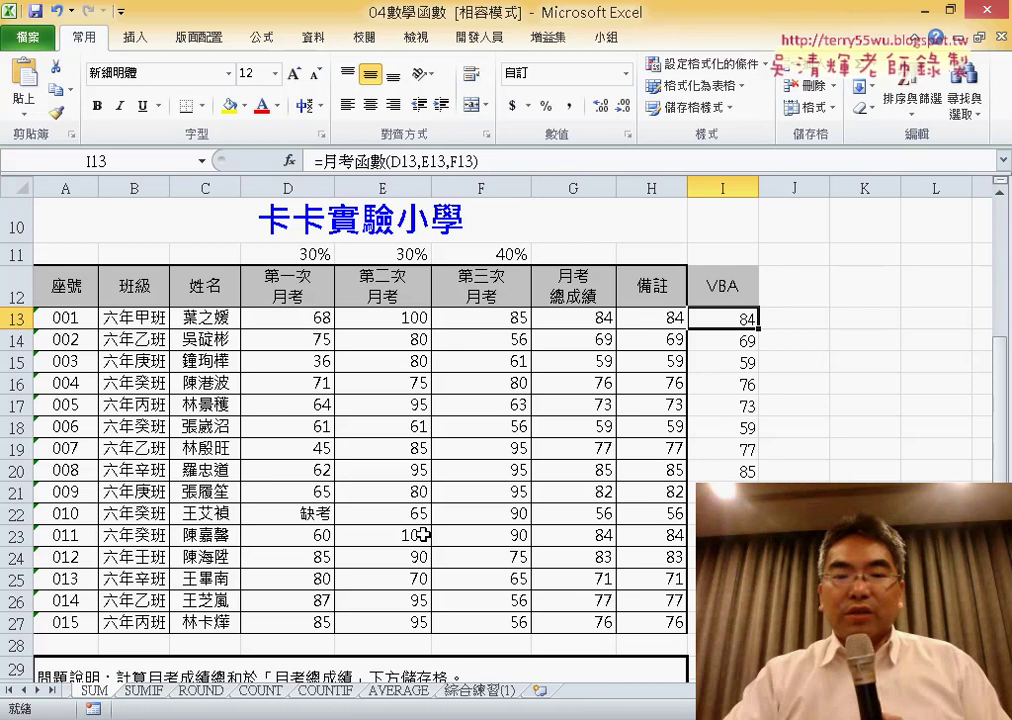
Step: Open the VBA editor full screen and review 月考函數's parameters and D11-weighted sum
left_click(479, 37)
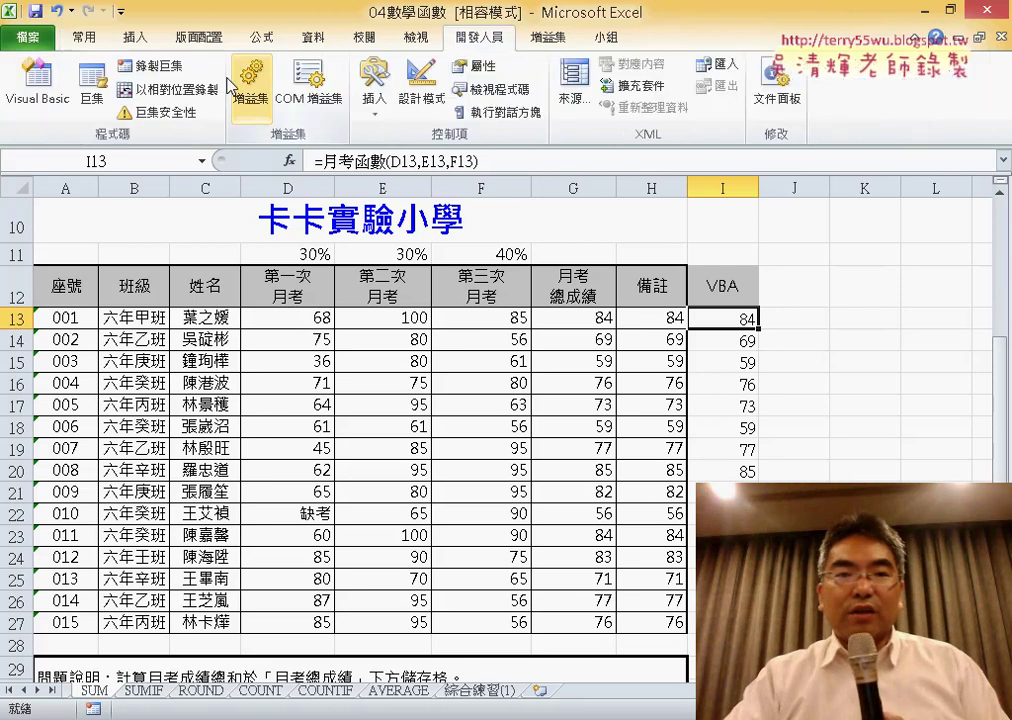
left_click(38, 100)
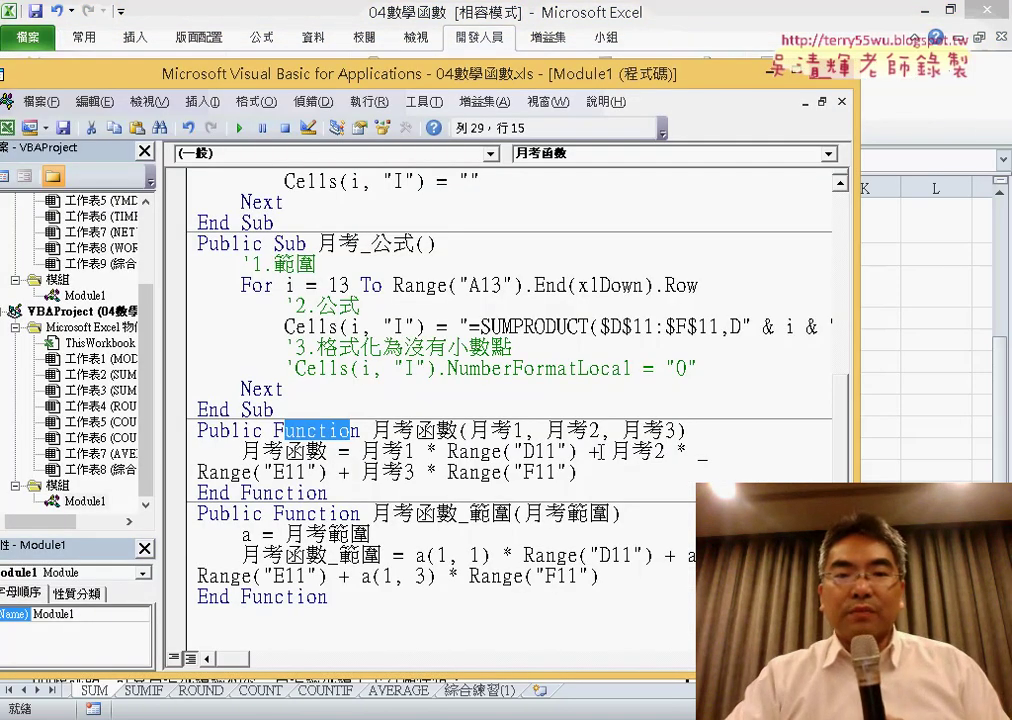
double_click(500, 73)
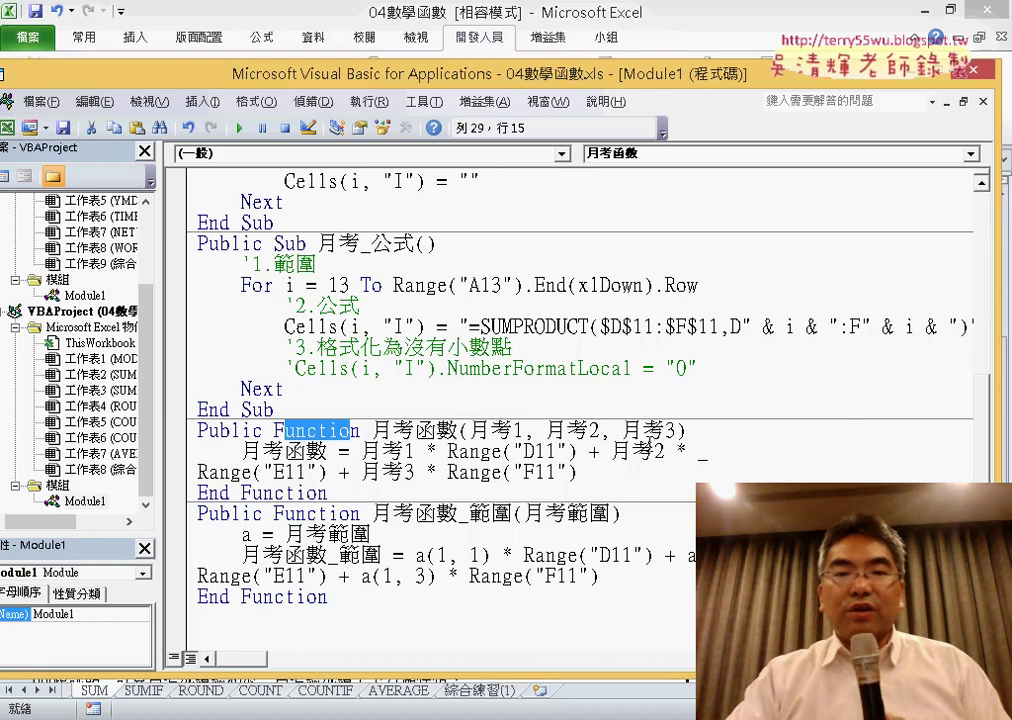
left_click_drag(470, 430, 665, 430)
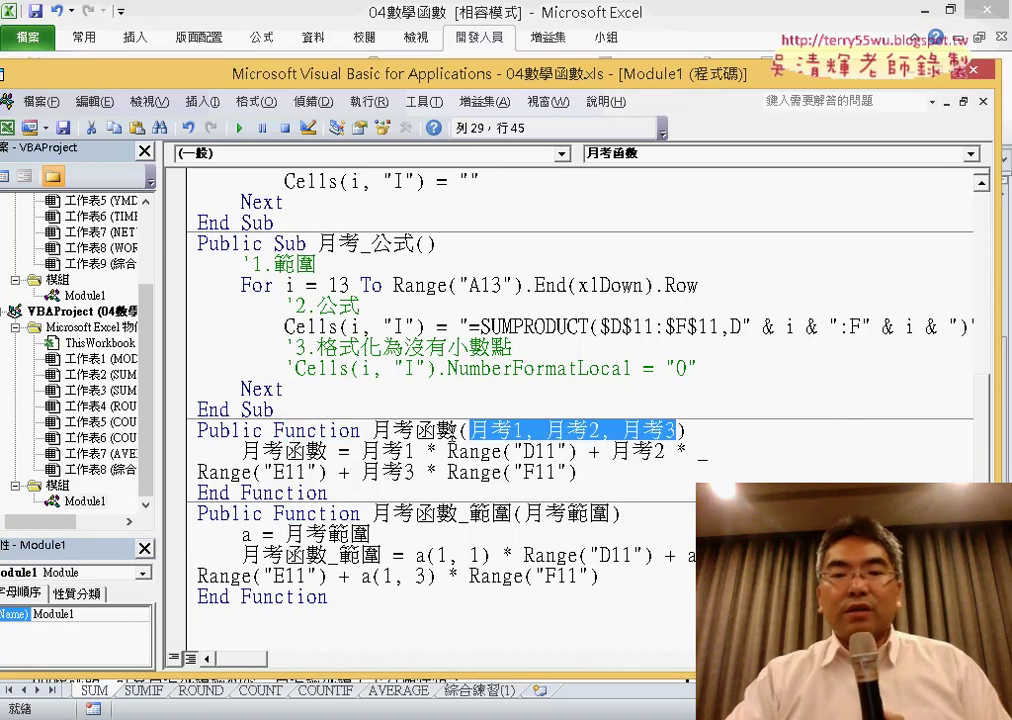
left_click_drag(244, 455, 405, 452)
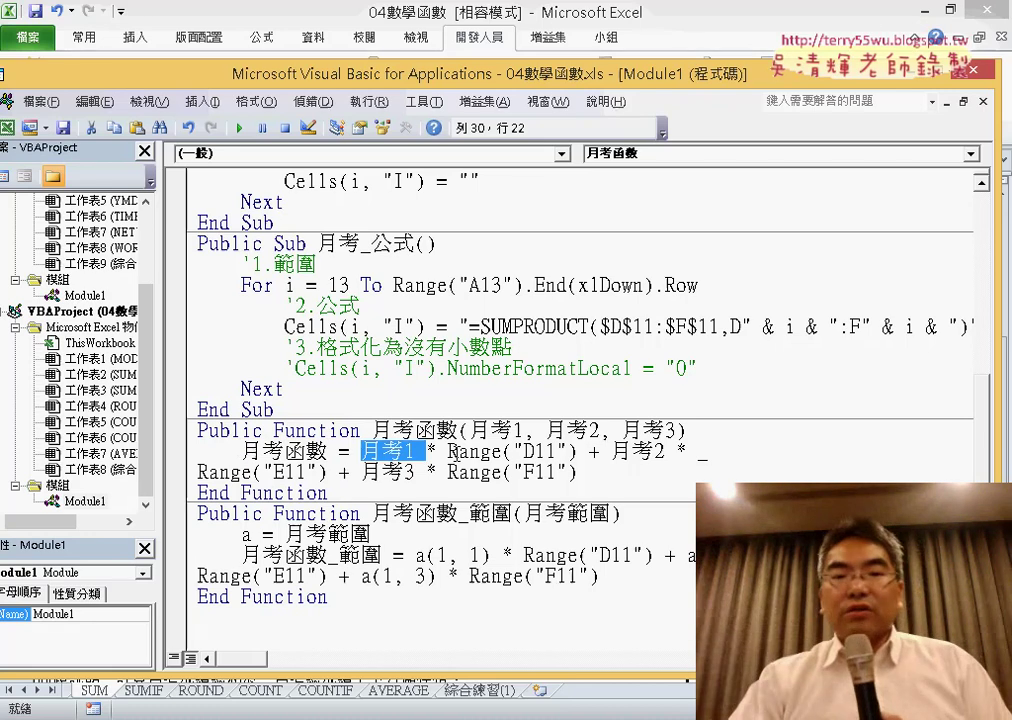
left_click_drag(458, 452, 548, 452)
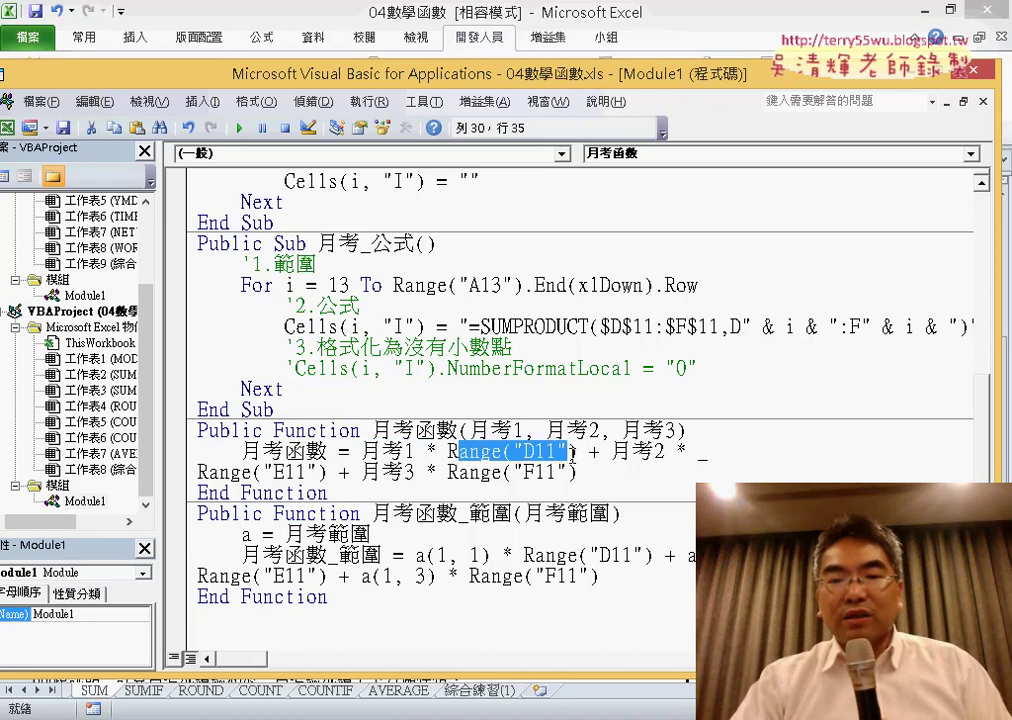
left_click(629, 455)
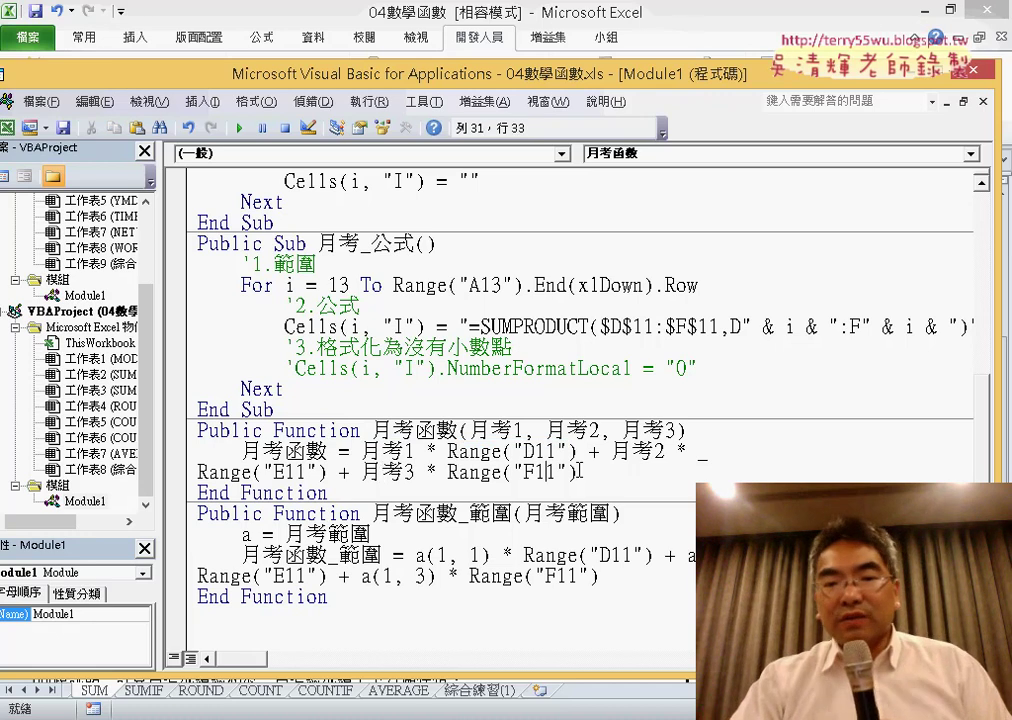
left_click_drag(580, 470, 285, 451)
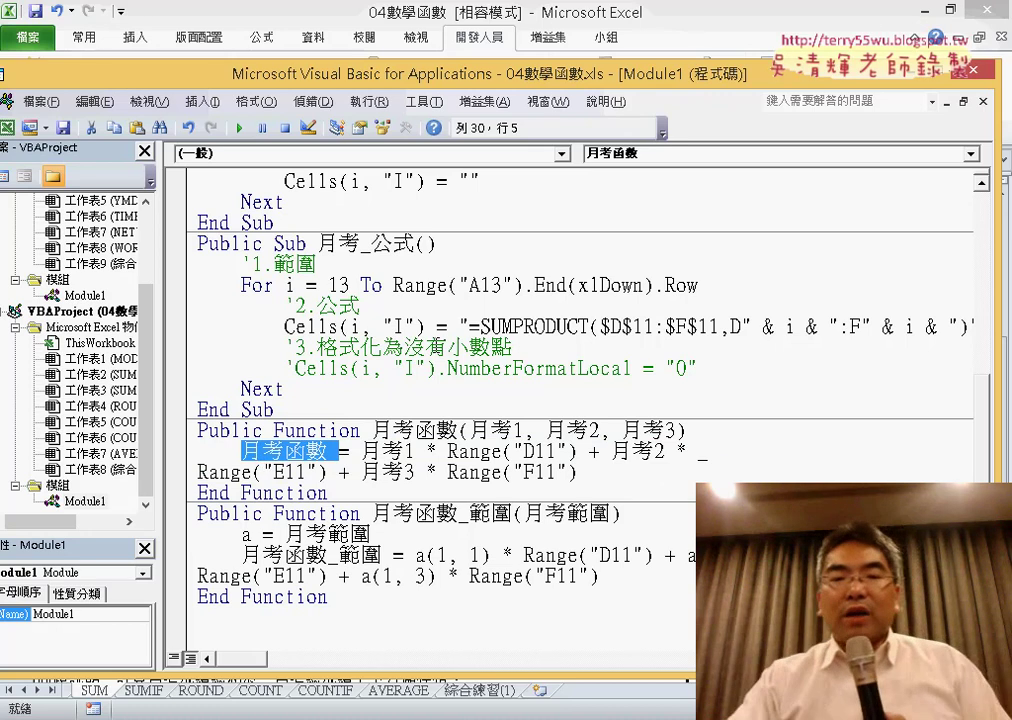
Step: Review 月考函數_範圍's 月考範圍 parameter and a(1, 1), a(1, 3) elements, then return to the worksheet
left_click_drag(563, 90, 603, 37)
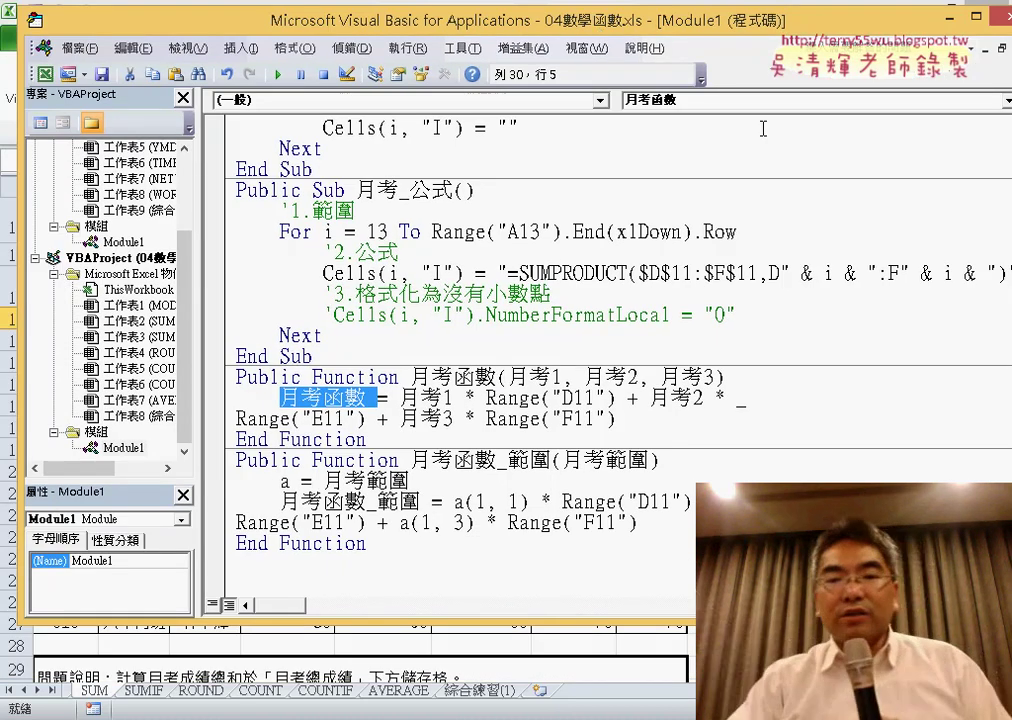
left_click_drag(510, 377, 683, 377)
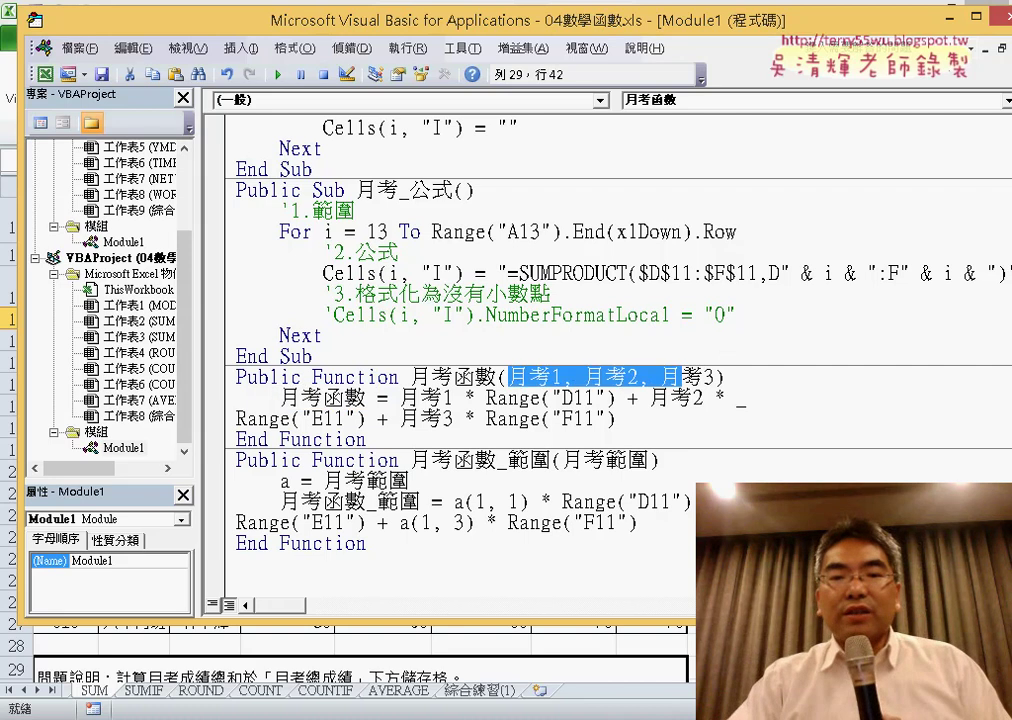
left_click_drag(562, 460, 652, 461)
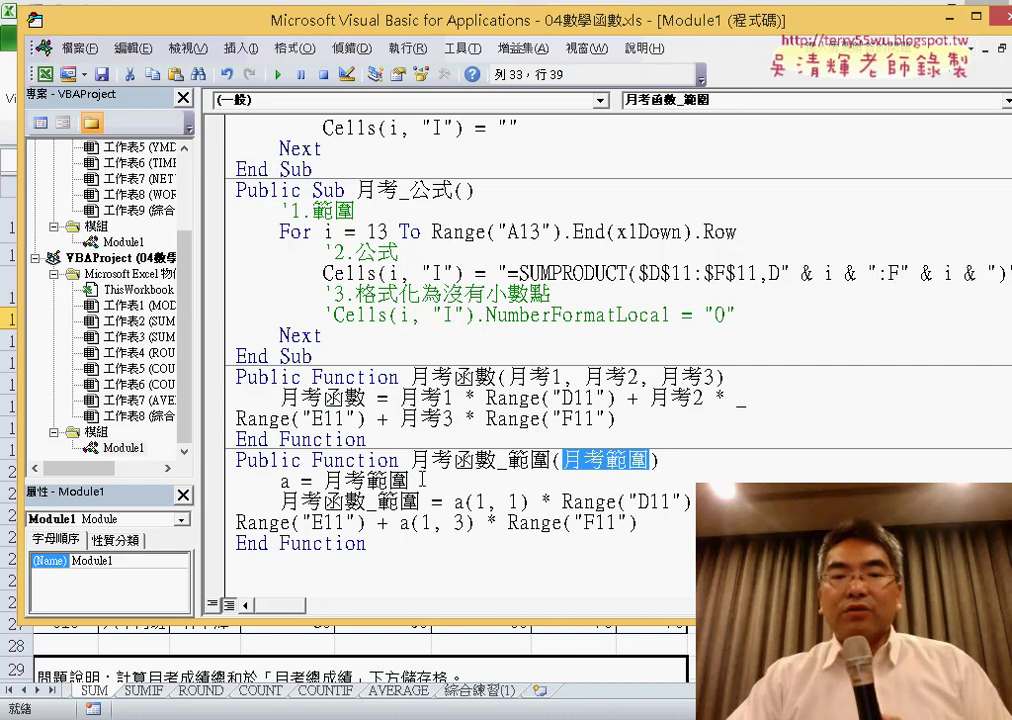
left_click_drag(422, 480, 322, 481)
left_click(292, 481)
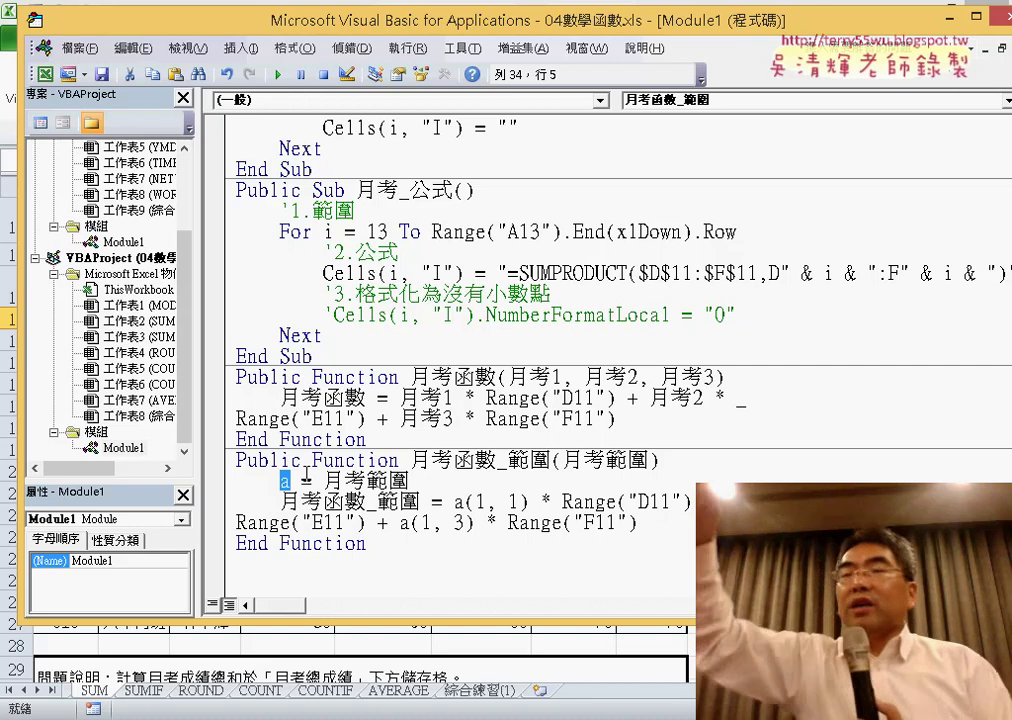
left_click_drag(455, 502, 531, 502)
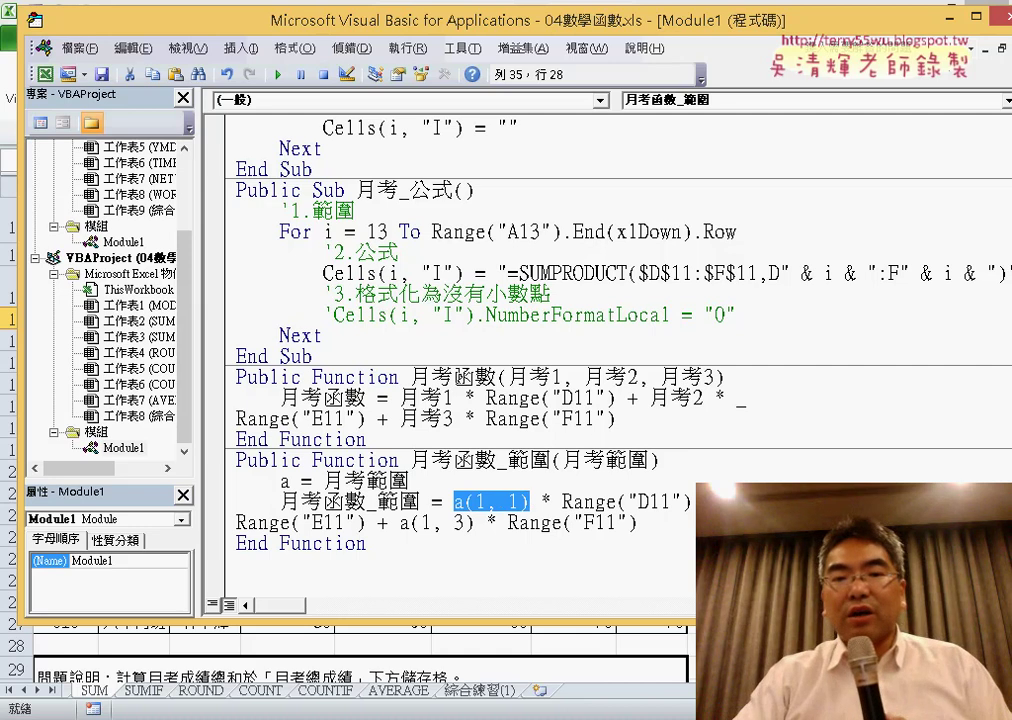
left_click(651, 502)
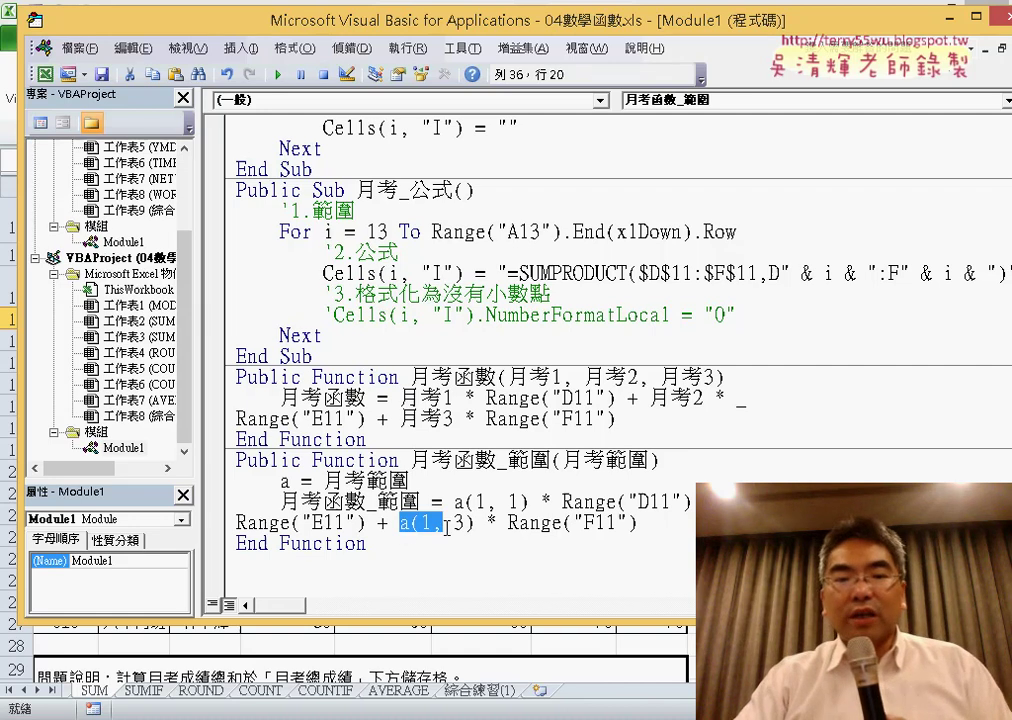
left_click_drag(400, 522, 476, 522)
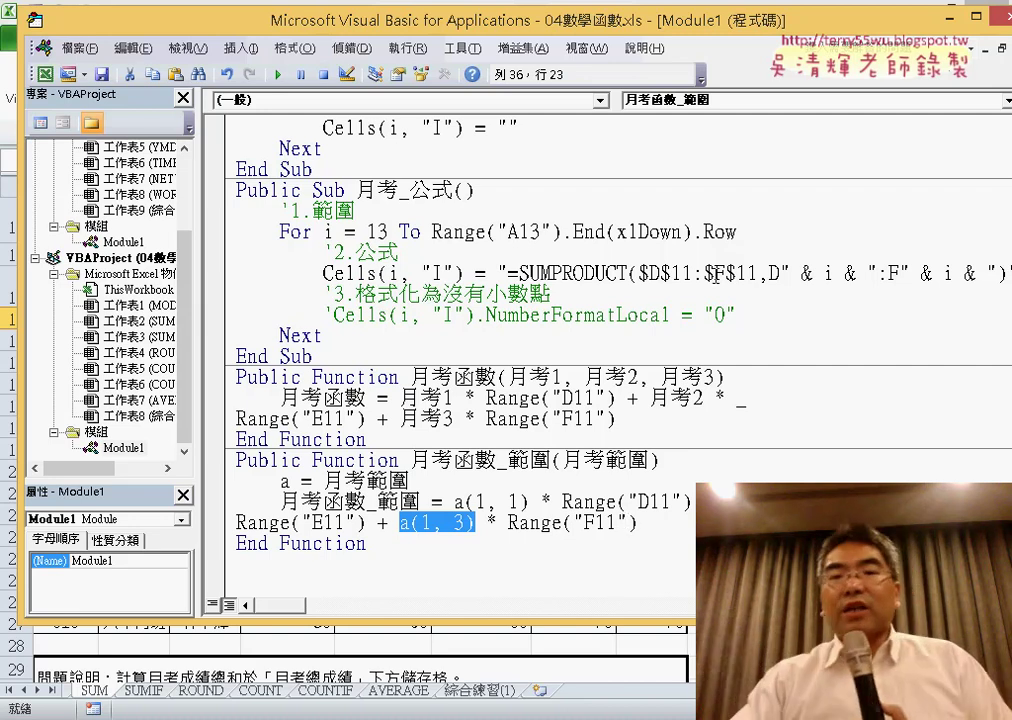
left_click(950, 17)
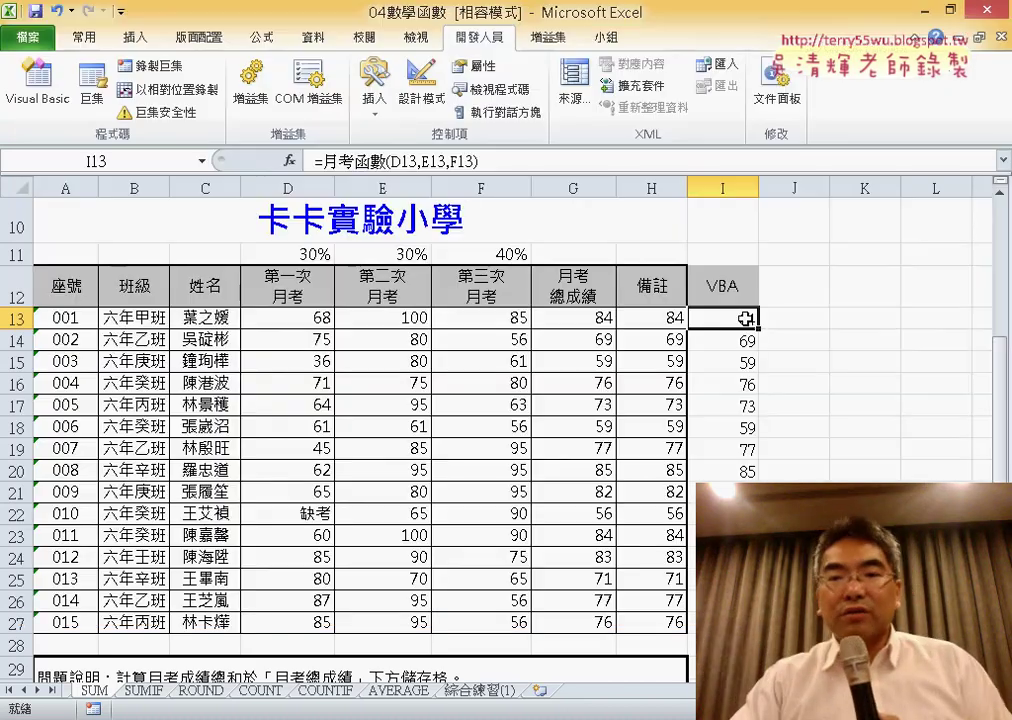
Step: Replace column I with =月考函數_範圍(D13:F13) filled to row 27, then switch to the Google Docs notes
left_click_drag(745, 318, 722, 622)
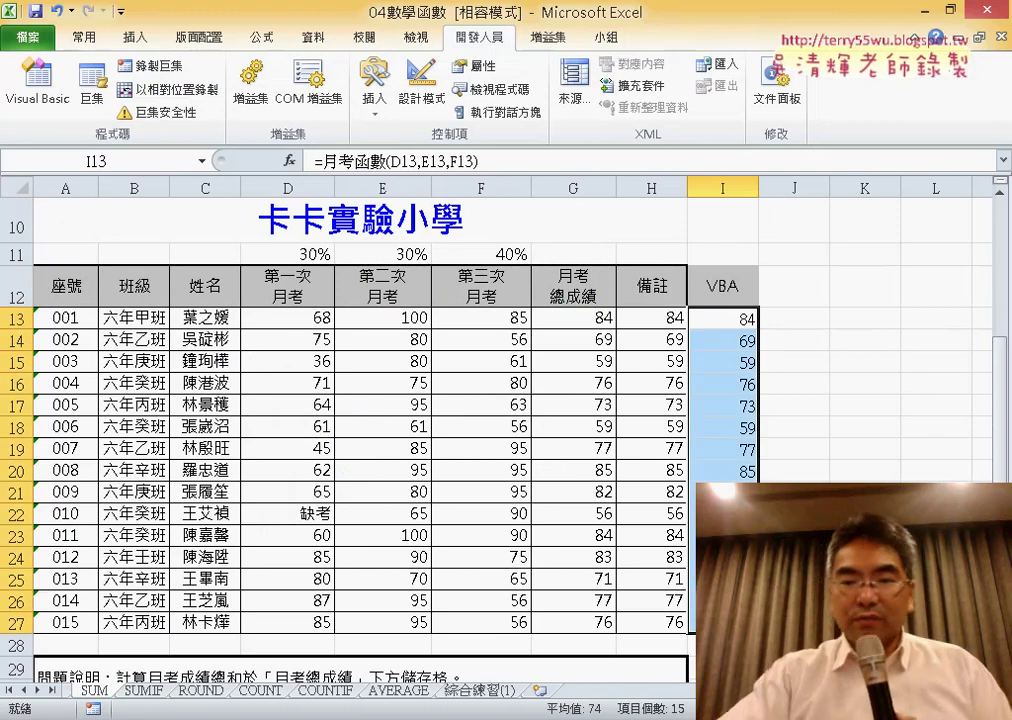
key("Delete")
left_click(740, 318)
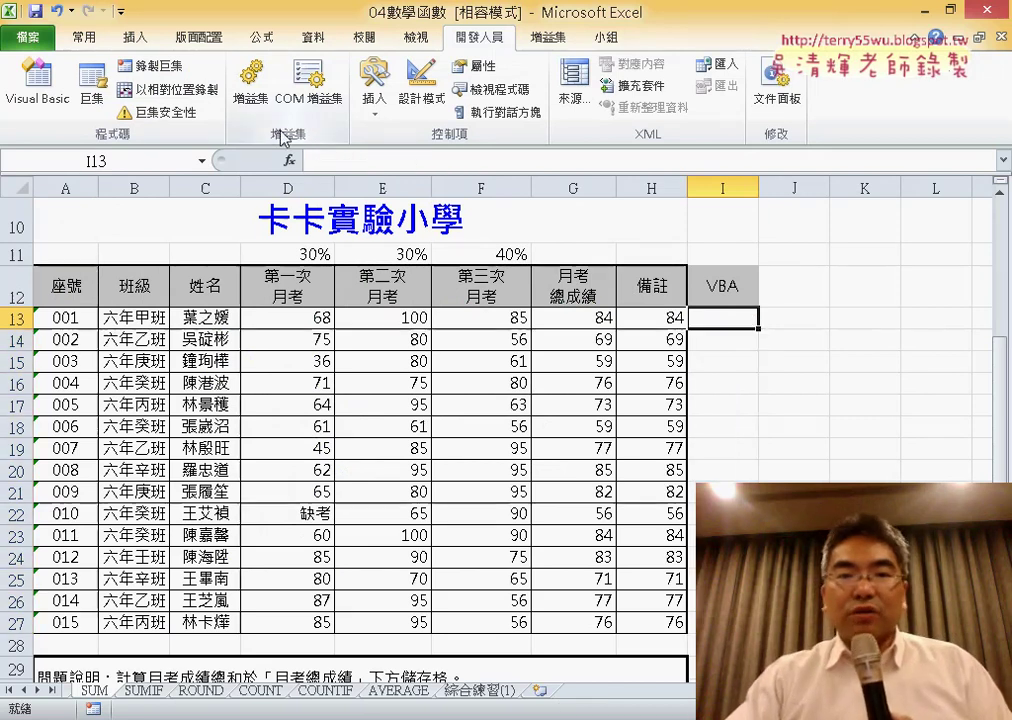
left_click(289, 161)
left_click_drag(580, 393, 781, 212)
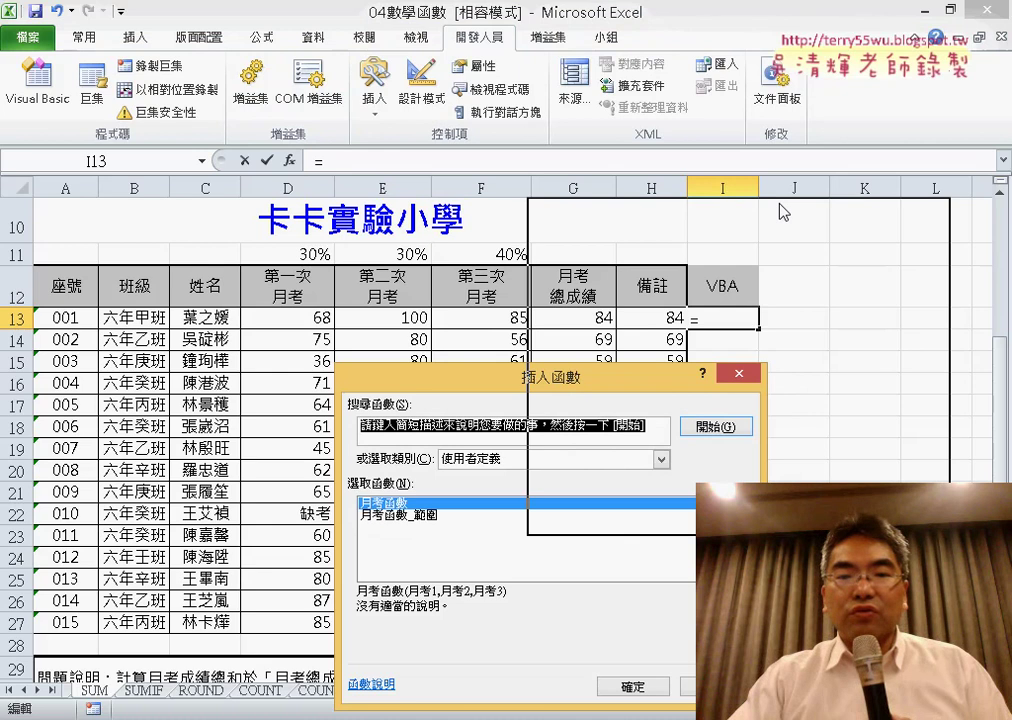
double_click(592, 341)
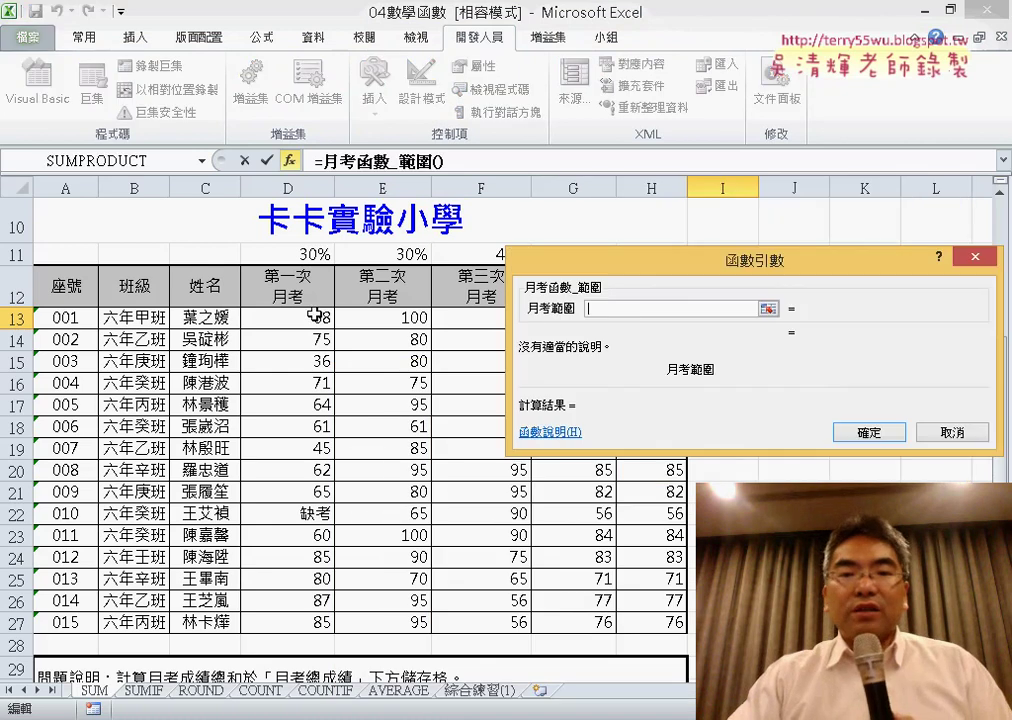
left_click_drag(315, 316, 493, 320)
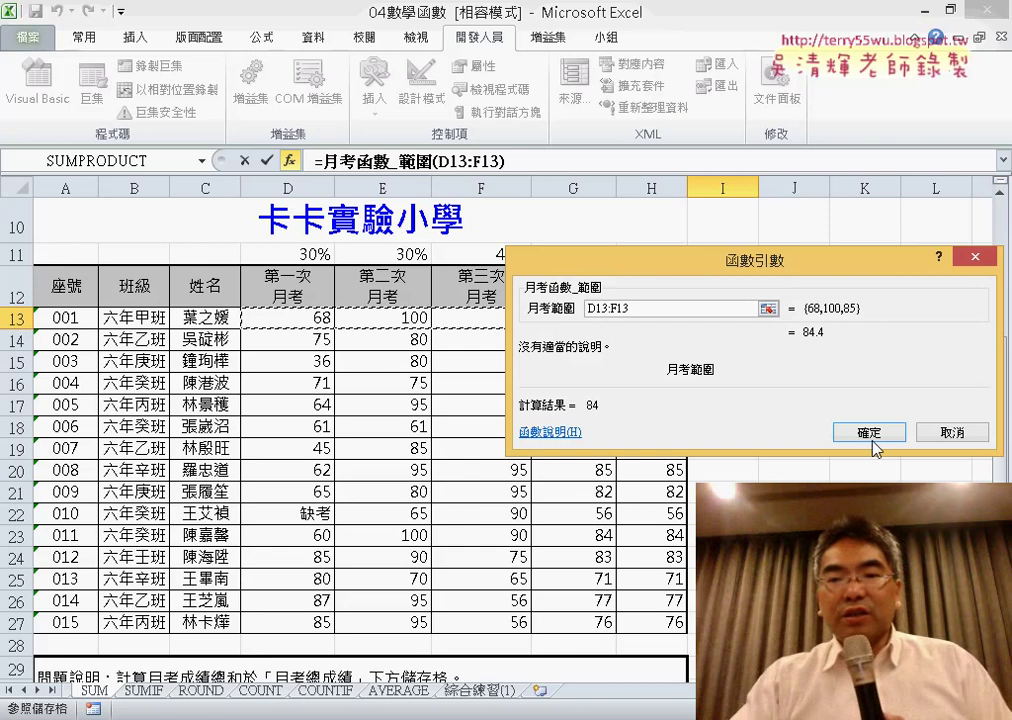
left_click(869, 440)
double_click(761, 328)
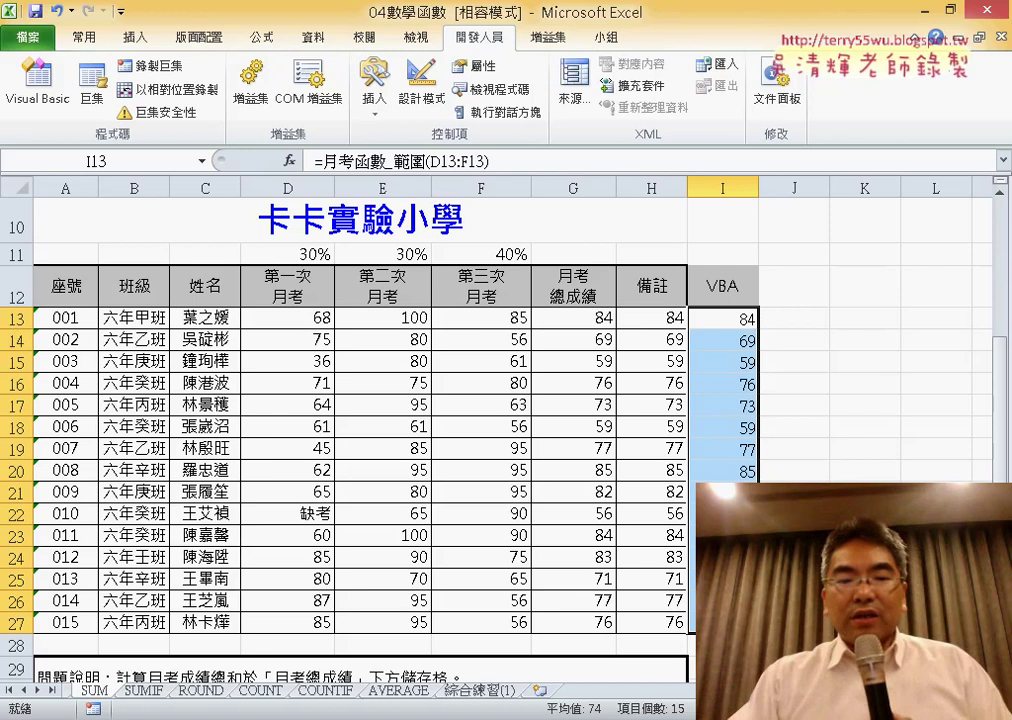
left_click(164, 530)
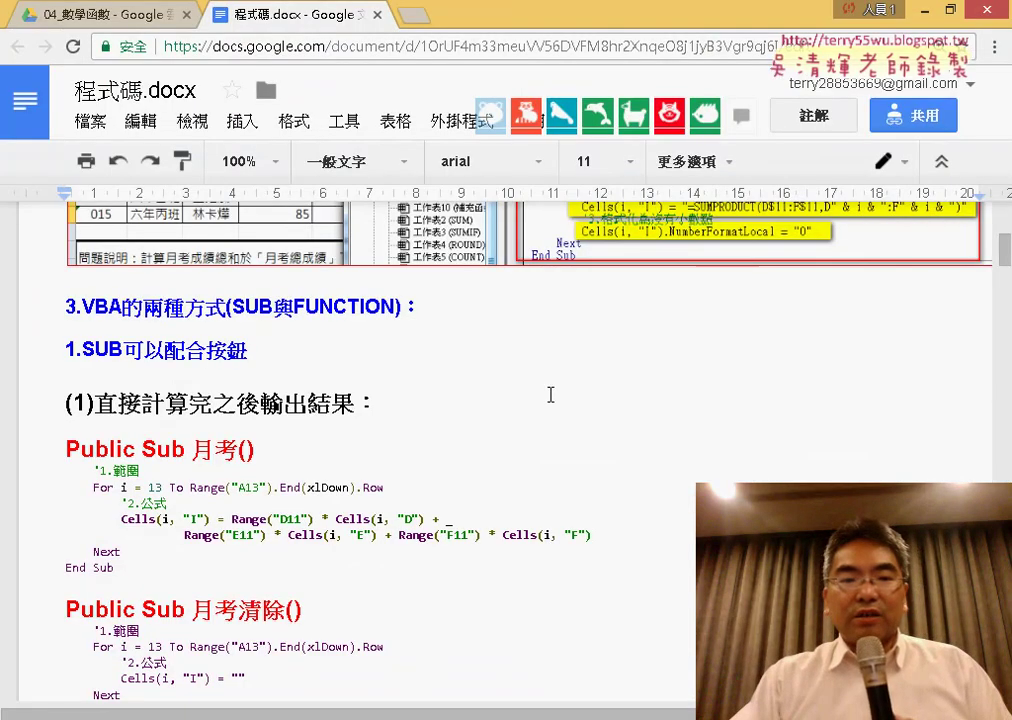
Step: Locate section (2) in 程式碼.docx and select the 月考_公式 macro with its SUMPRODUCT formula
scroll(550, 395, "down", 4)
scroll(550, 395, "up", 2)
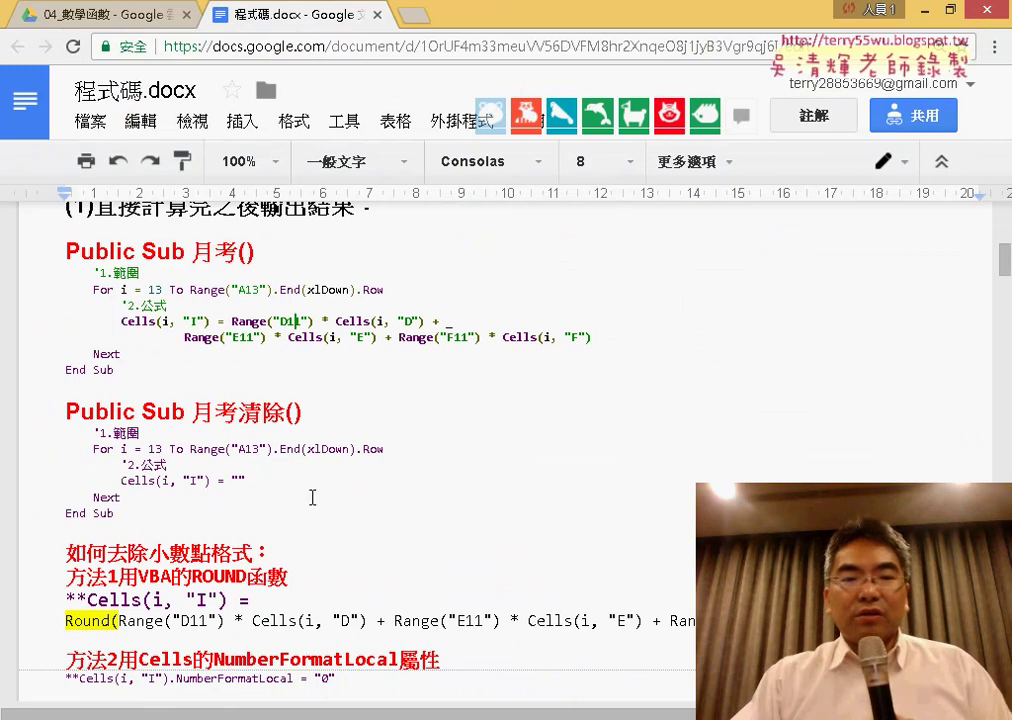
scroll(444, 441, "down", 3)
scroll(480, 440, "down", 2)
scroll(530, 437, "down", 2)
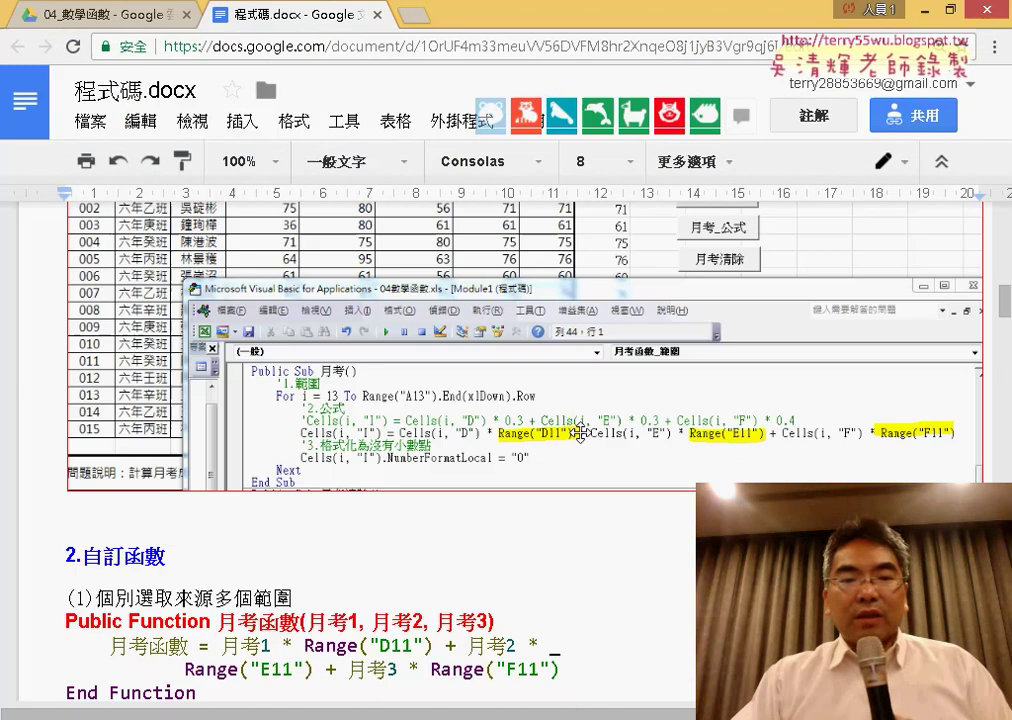
scroll(582, 433, "down", 2)
scroll(582, 433, "down", 1)
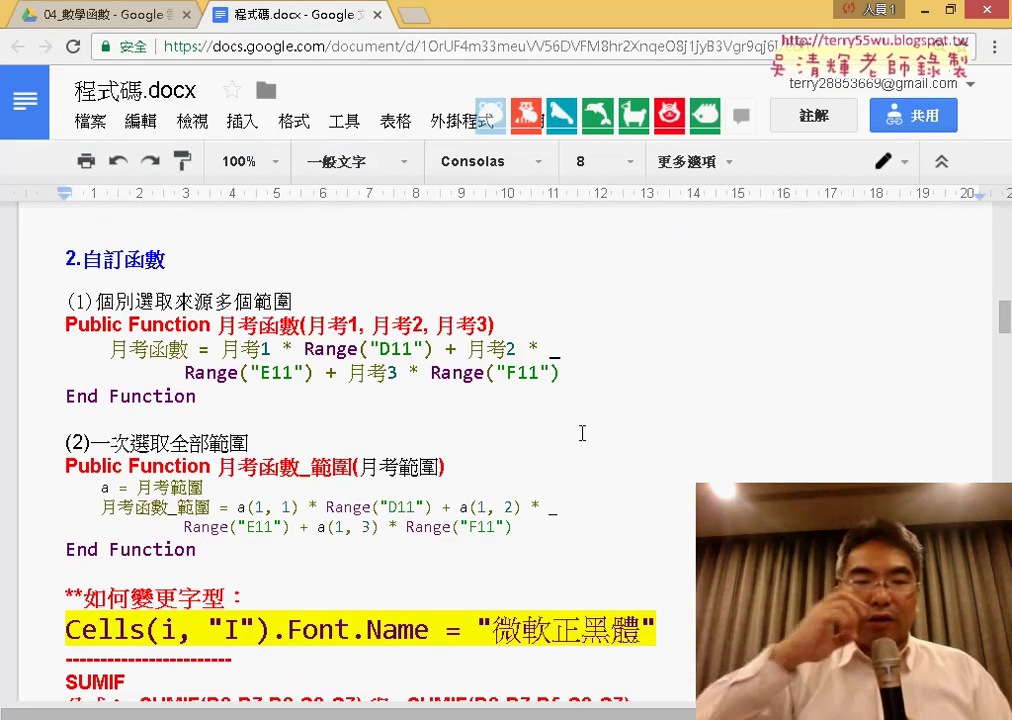
scroll(581, 431, "up", 2)
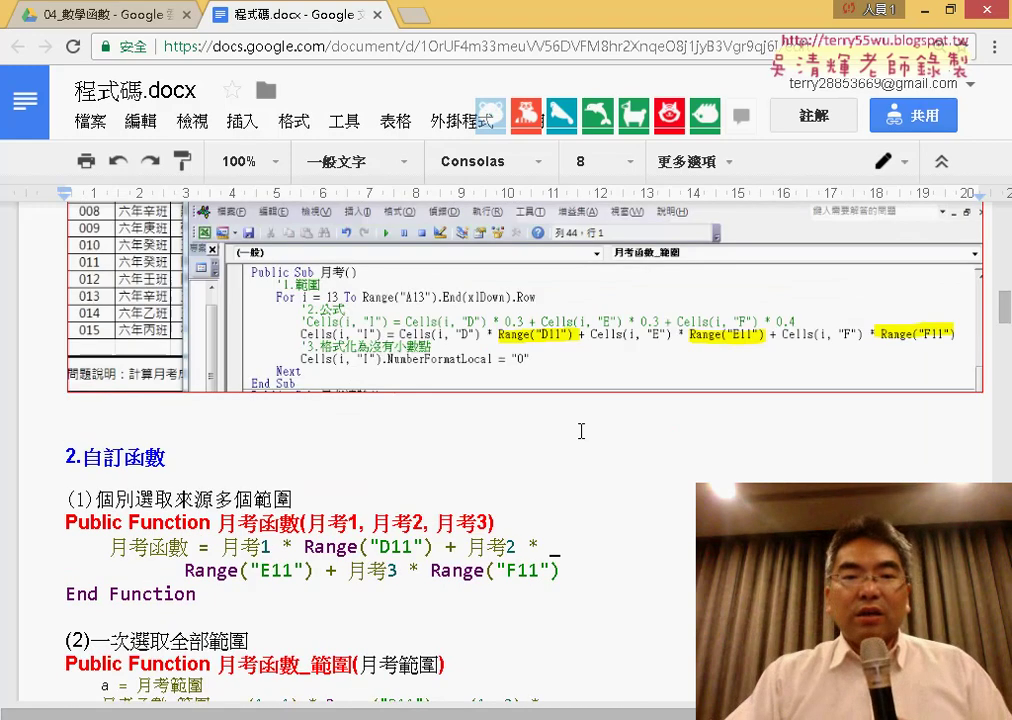
scroll(581, 431, "up", 4)
scroll(581, 431, "up", 1)
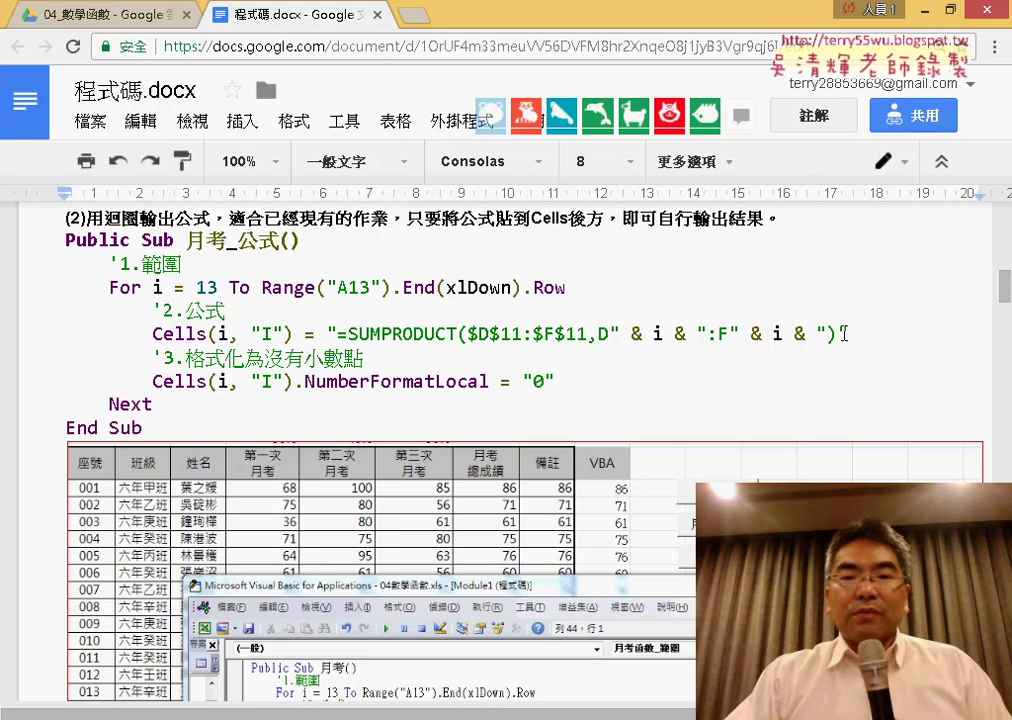
left_click_drag(836, 333, 342, 335)
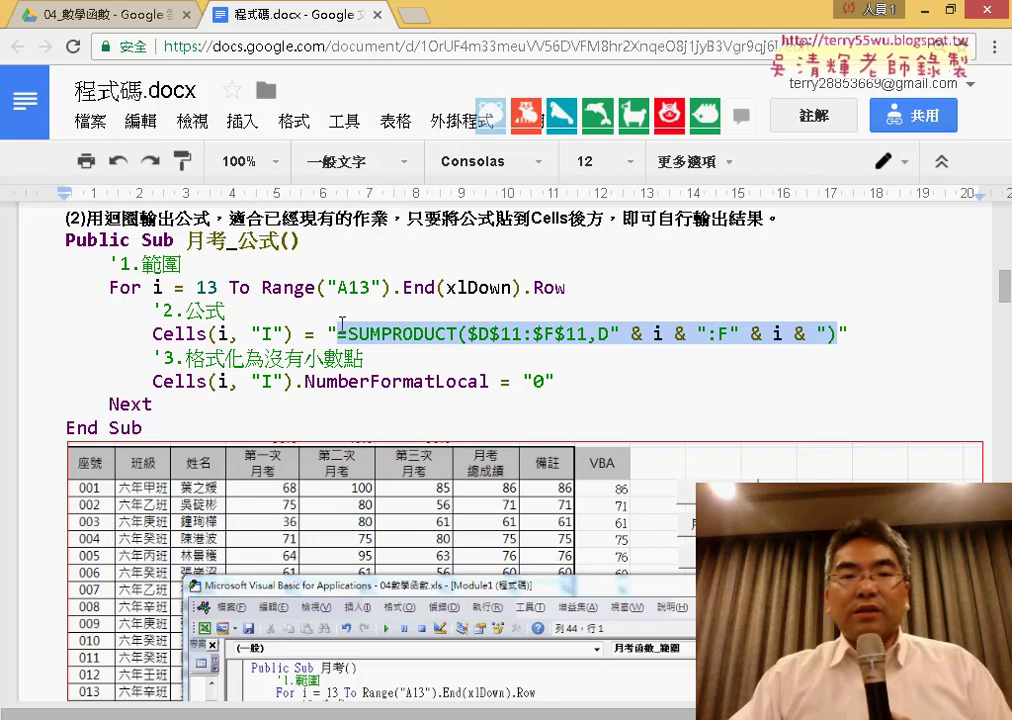
left_click_drag(145, 428, 65, 240)
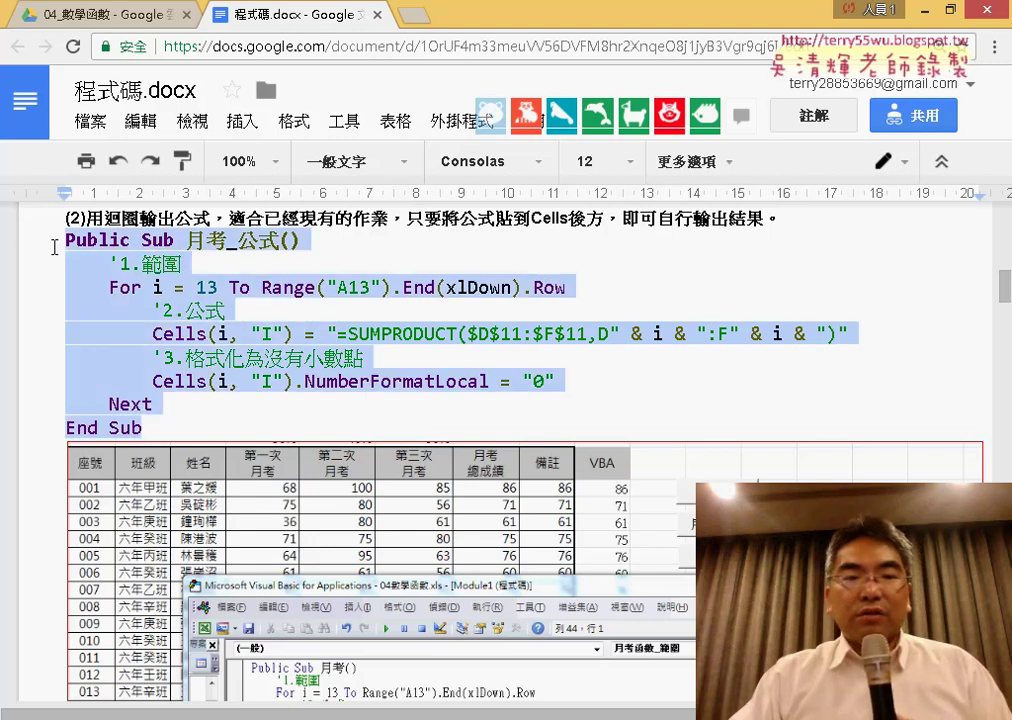